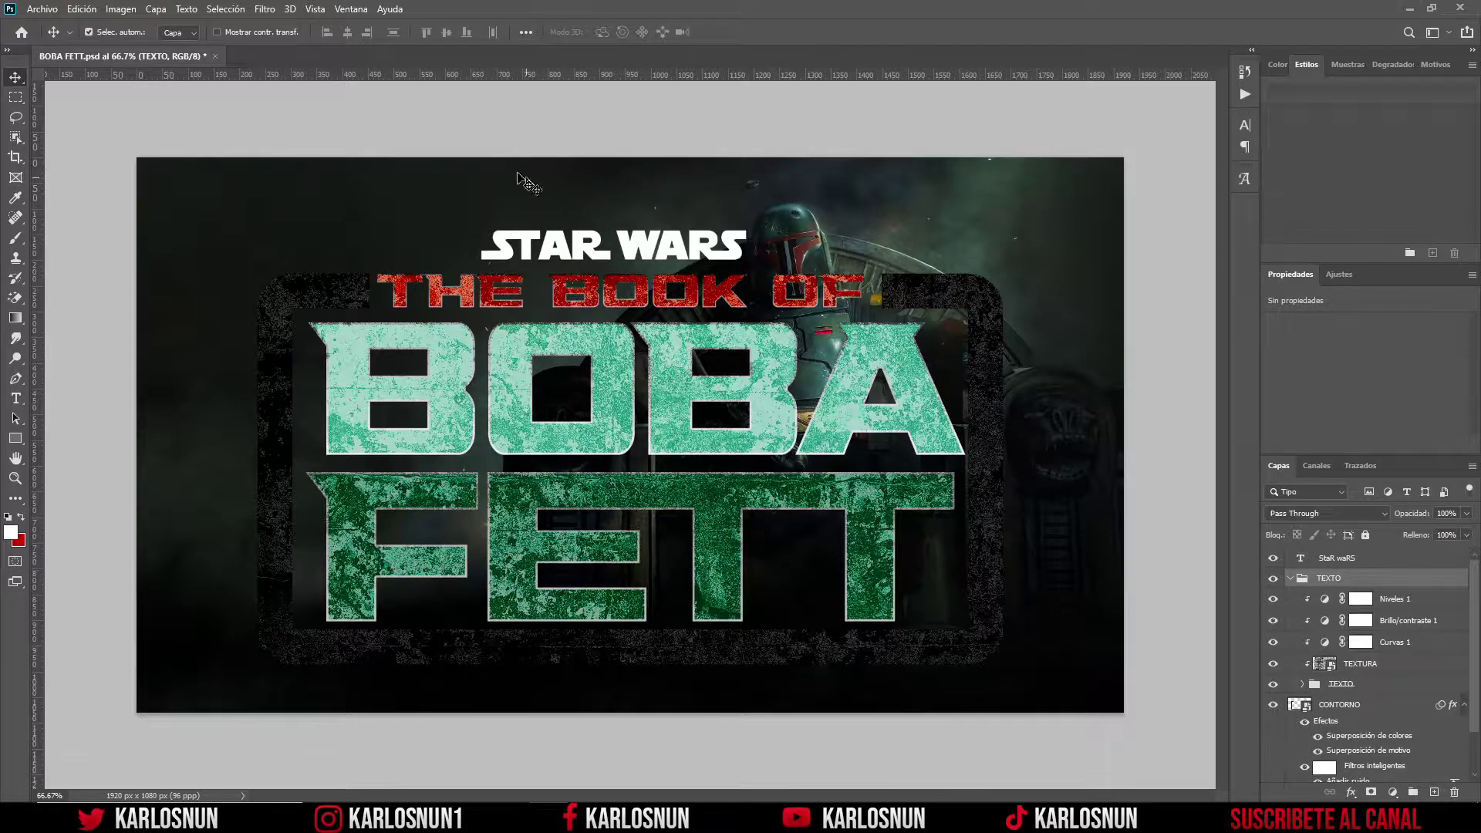
- Create a new 1920×1080 px, 96 ppi document with a black background
left_click(55, 9)
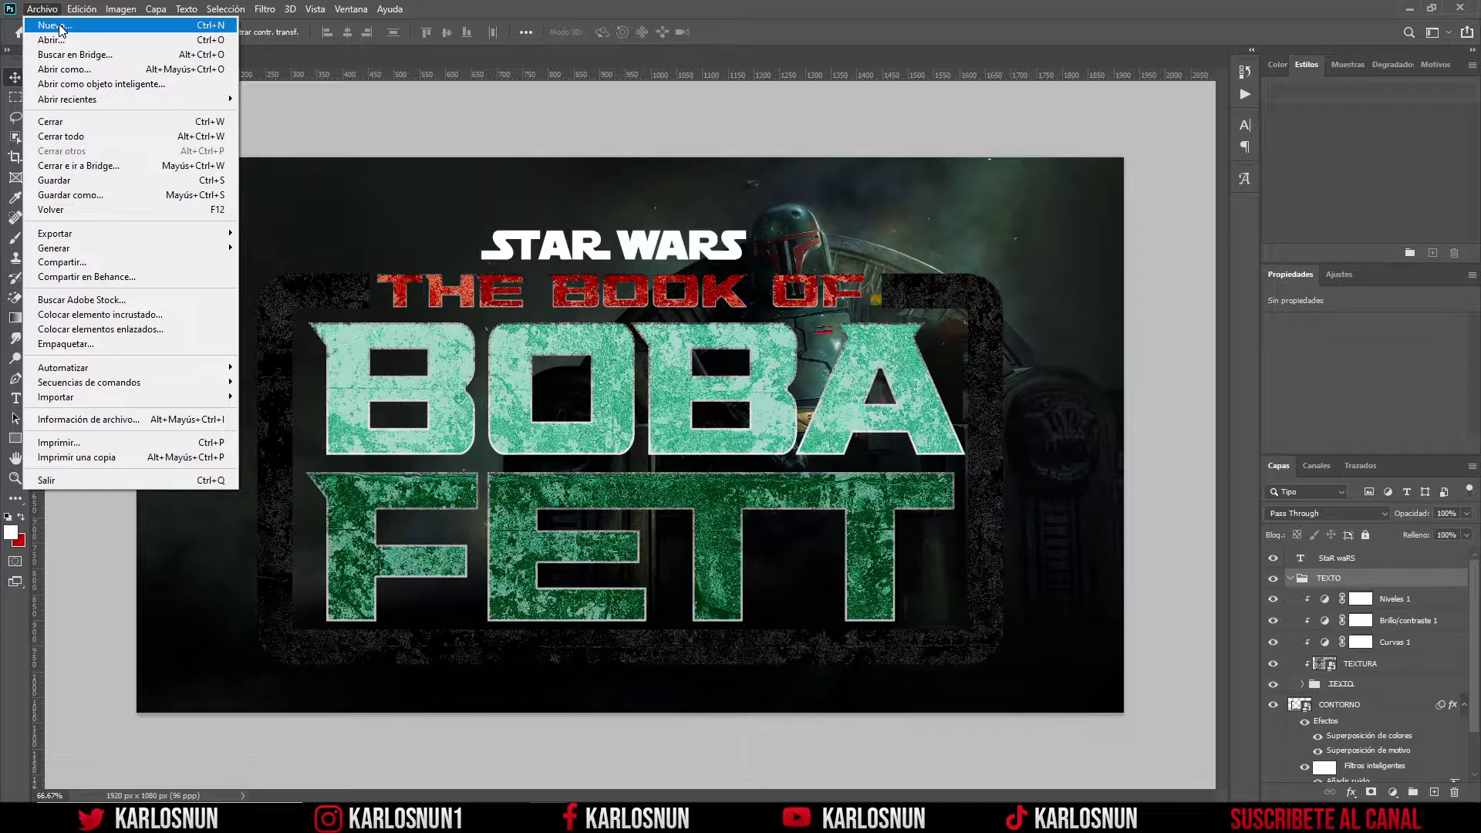
left_click(54, 25)
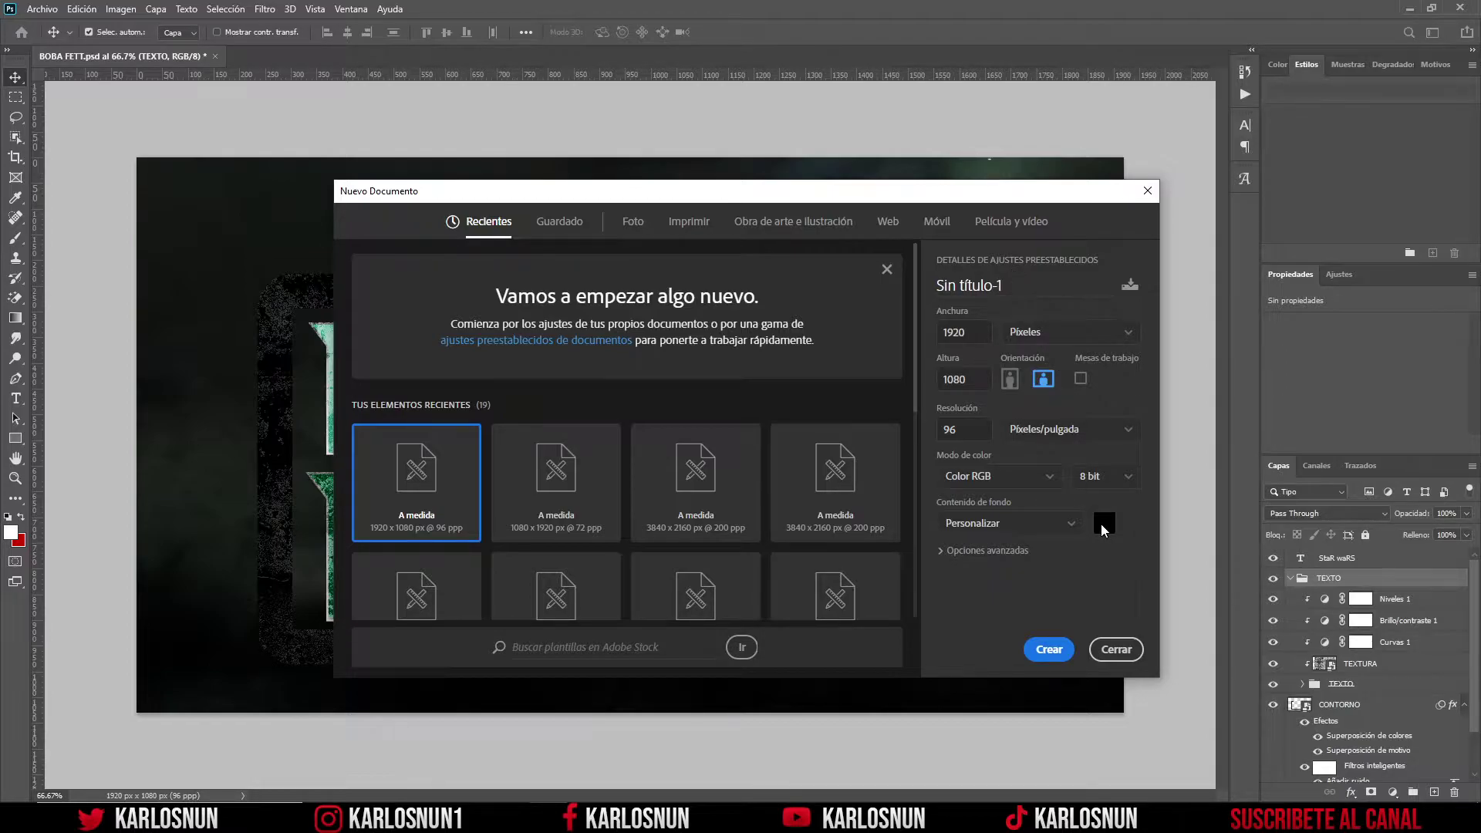
left_click(1049, 650)
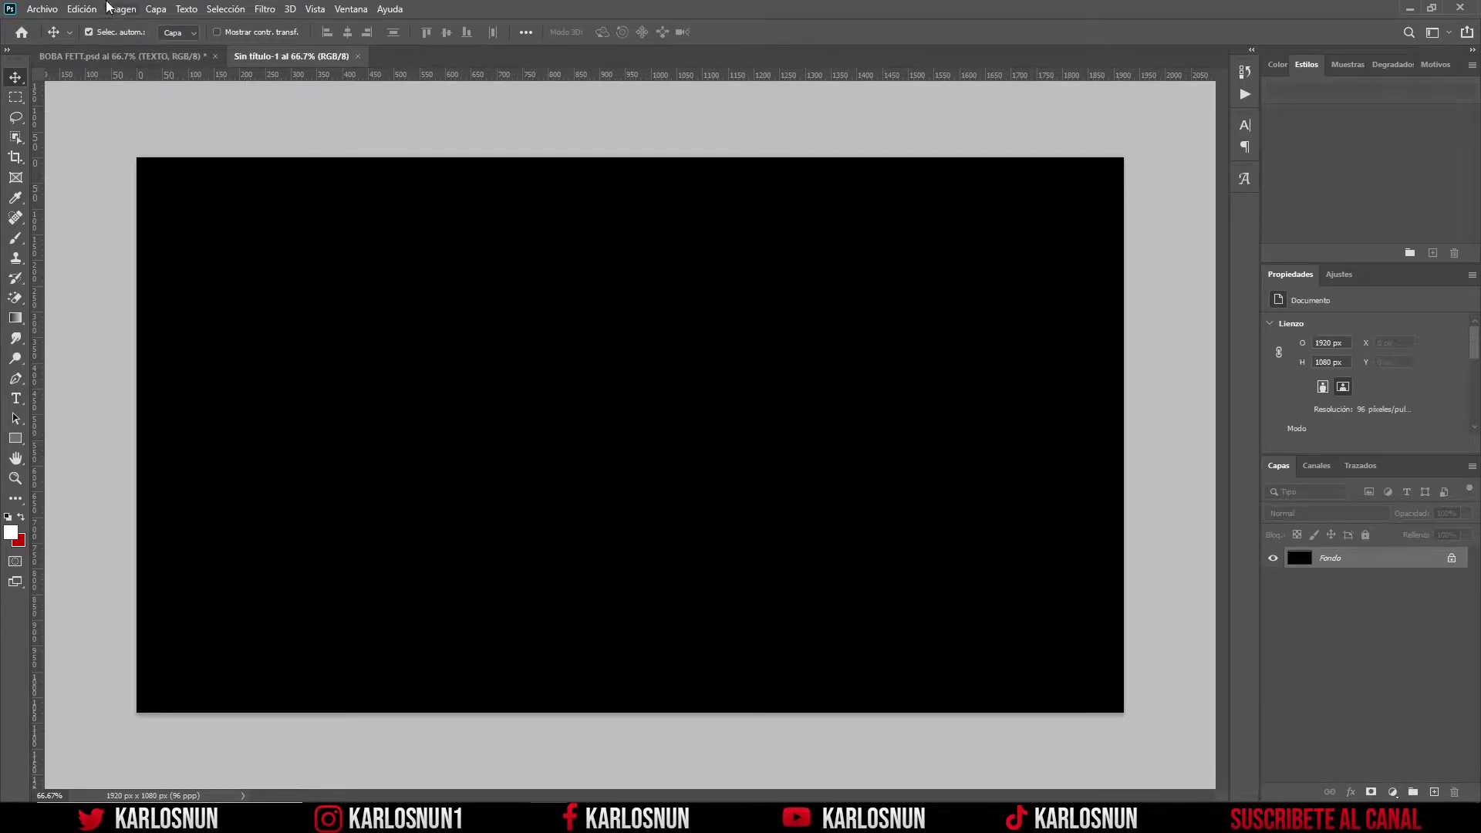
- Set white MGStarJedi 60 pt type to 100% horizontal scale and start a text line at top centre
left_click(151, 55)
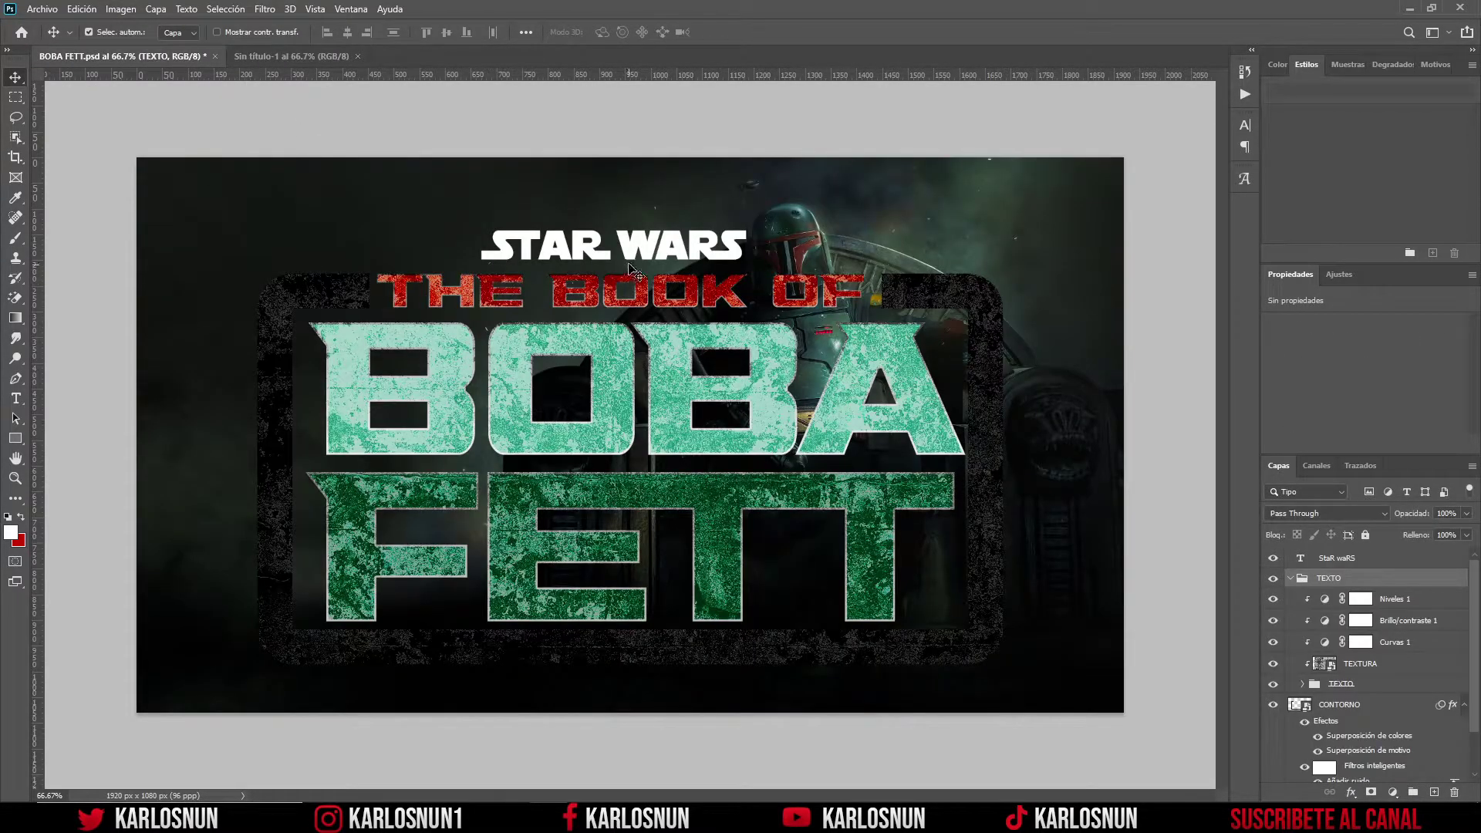
left_click(313, 58)
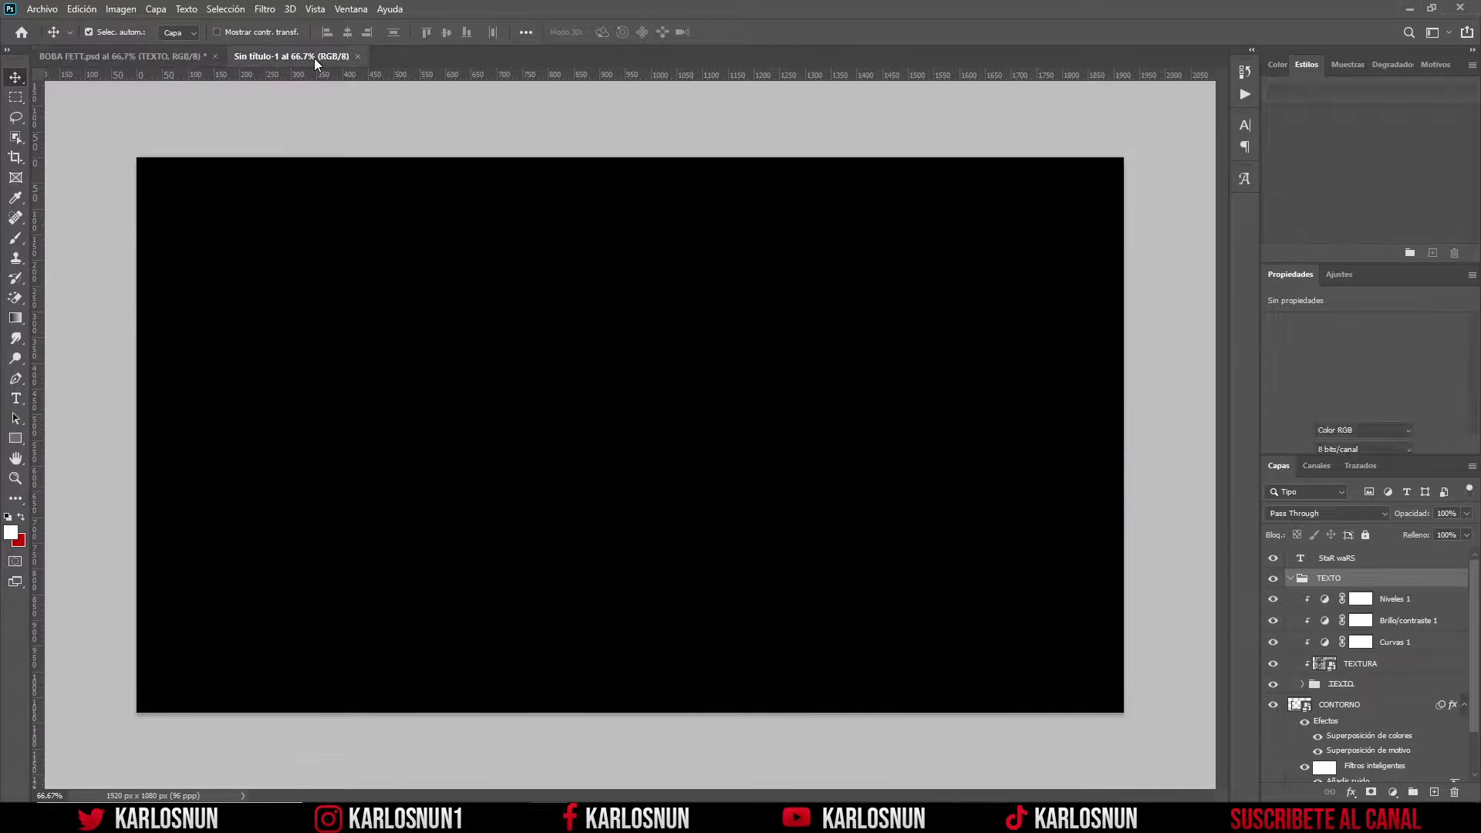
left_click(16, 398)
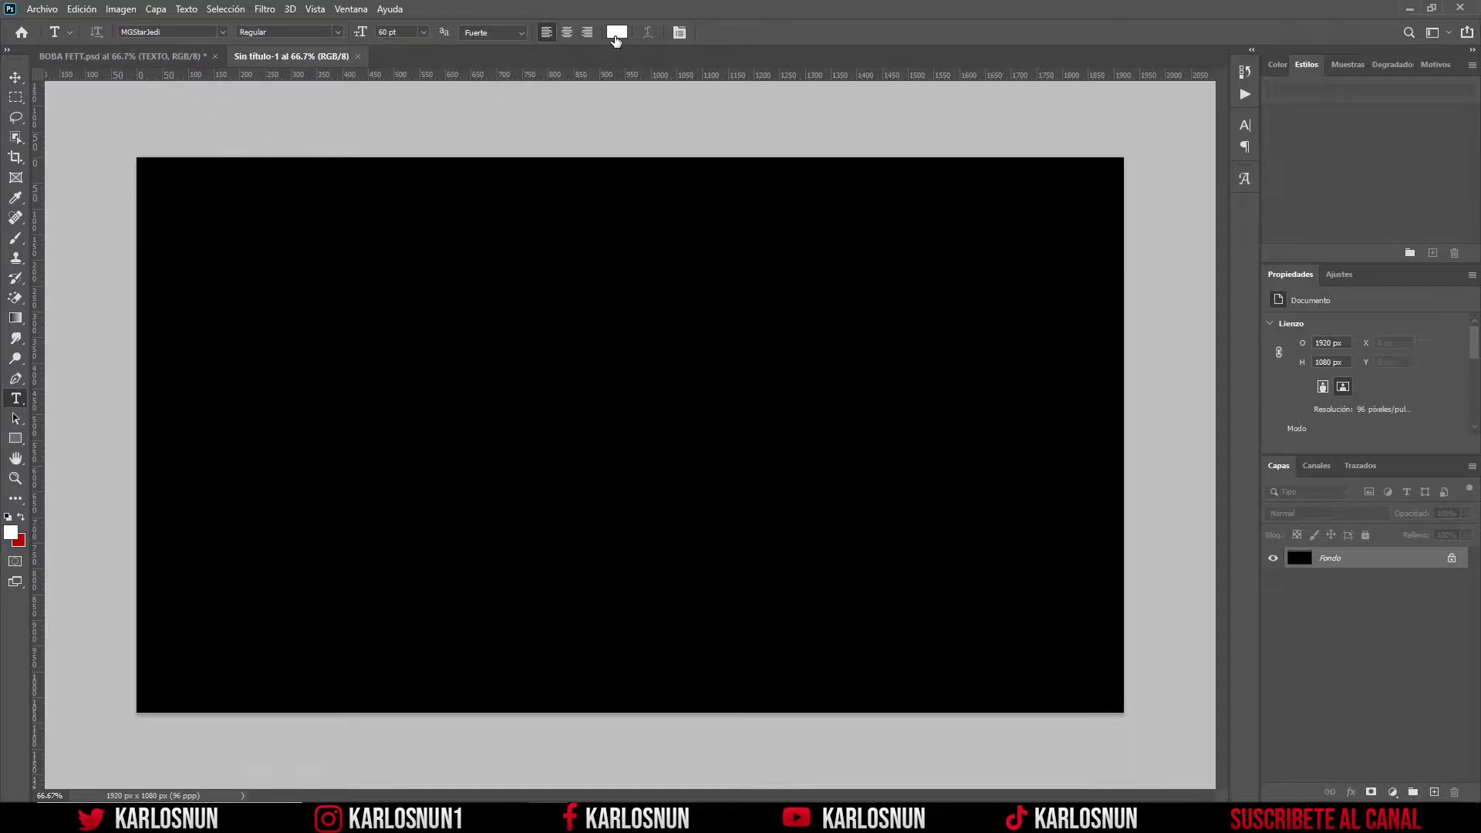
left_click(679, 32)
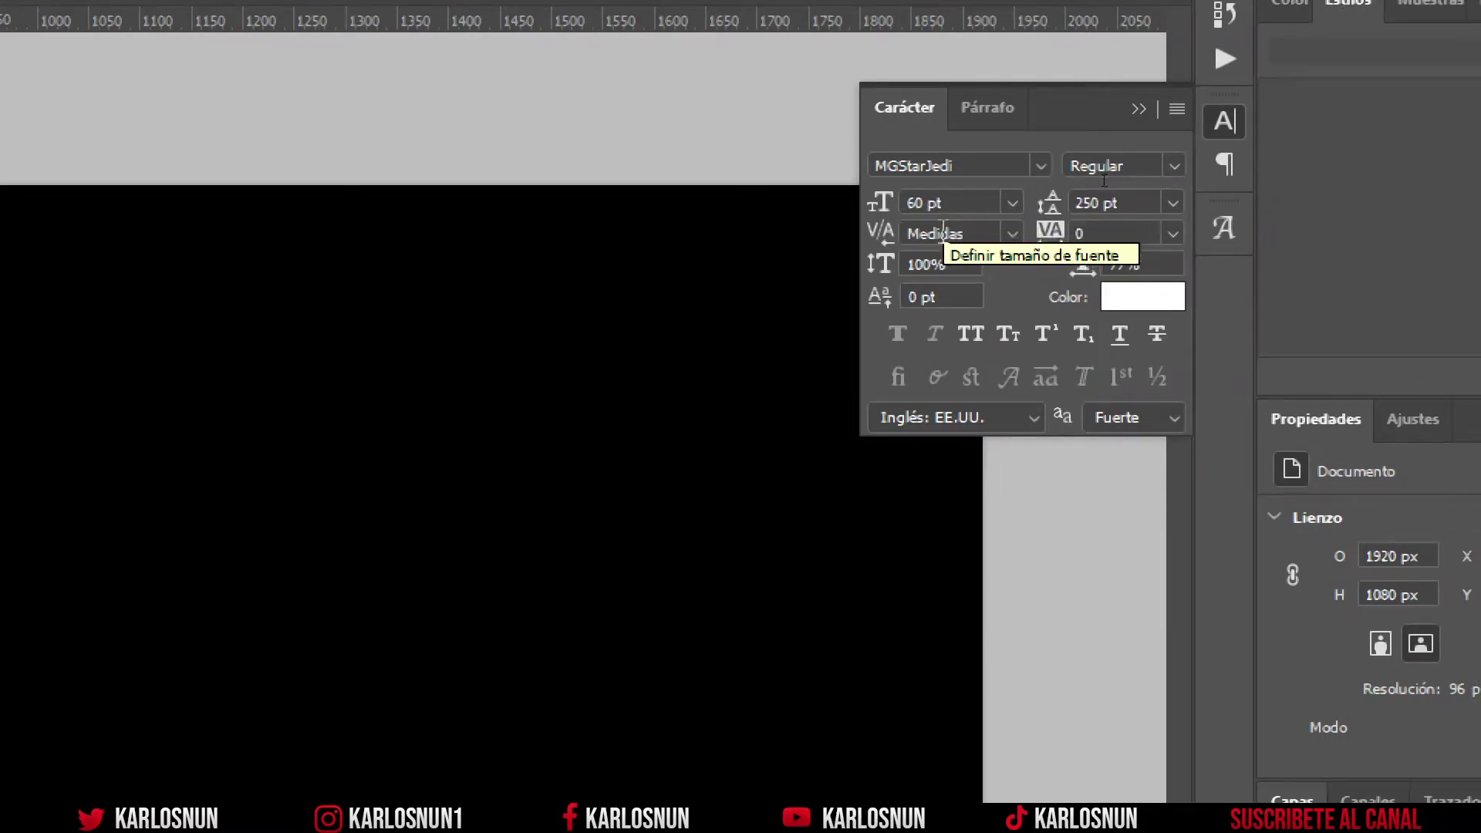
left_click(1126, 265)
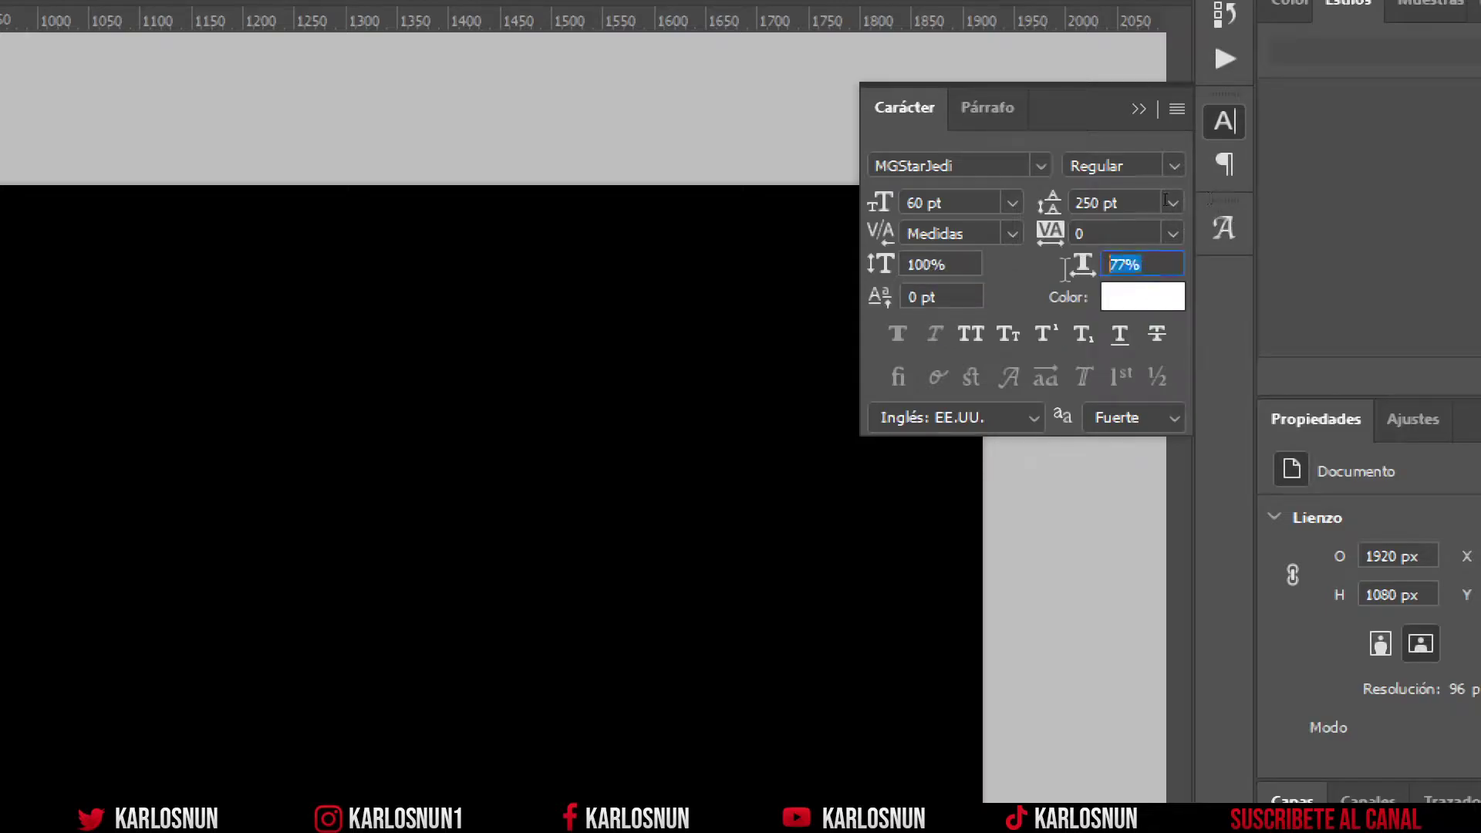
type("100")
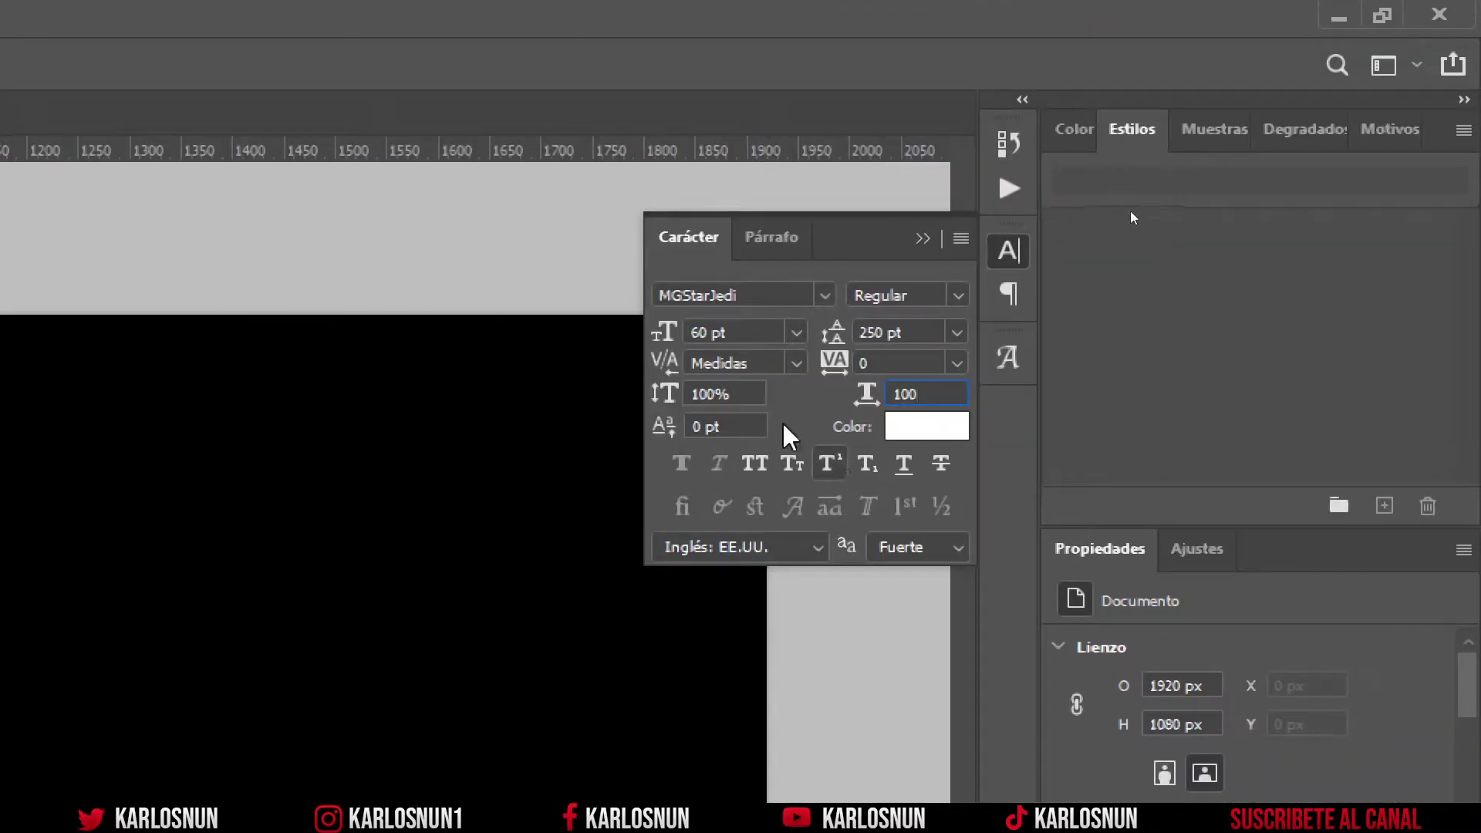
left_click(735, 395)
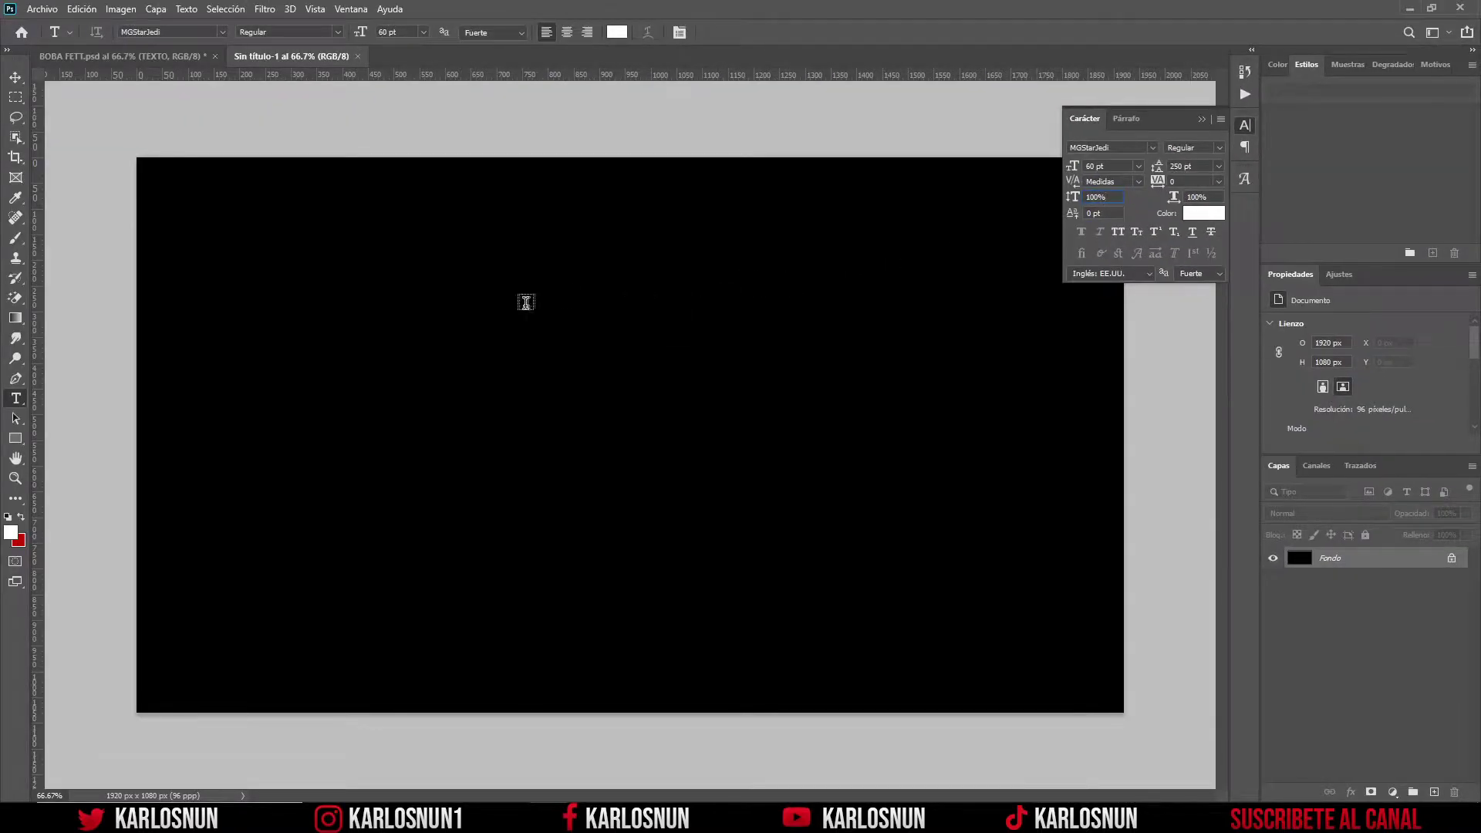
left_click(511, 304)
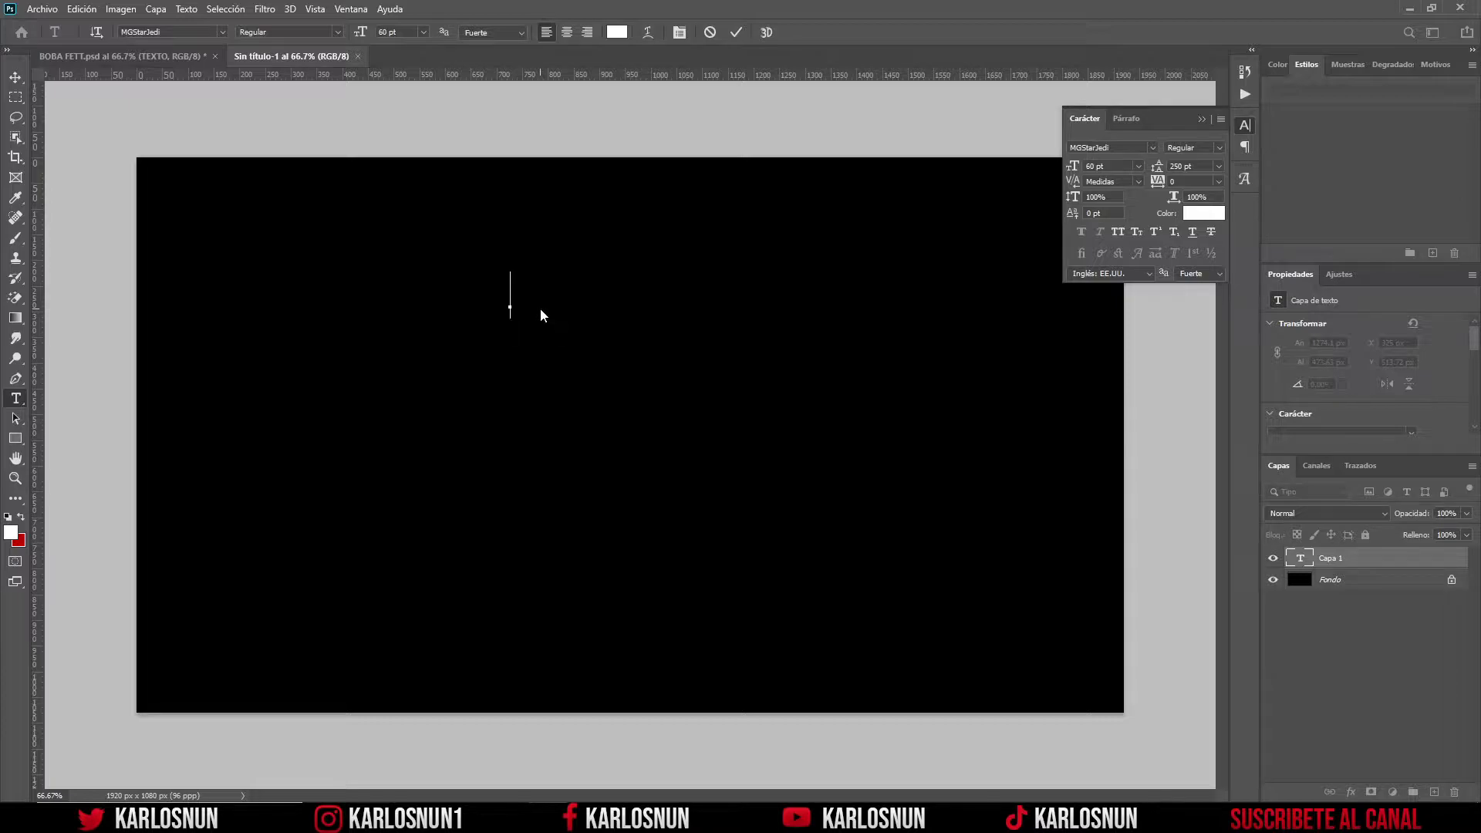
- Type 'STAR WARS' near the top centre, commit it, and select the background layer
type("STA ")
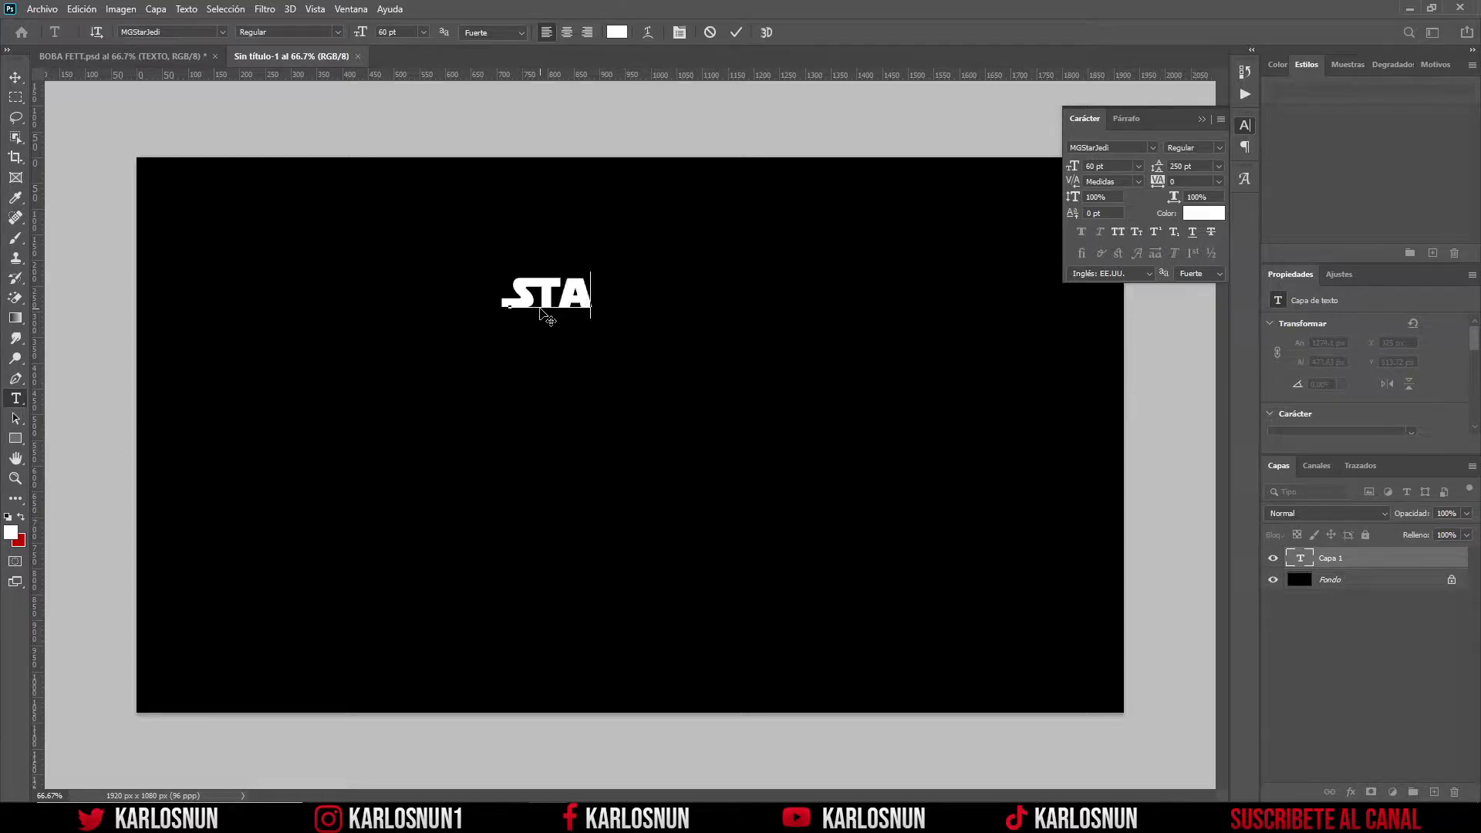
type("R W")
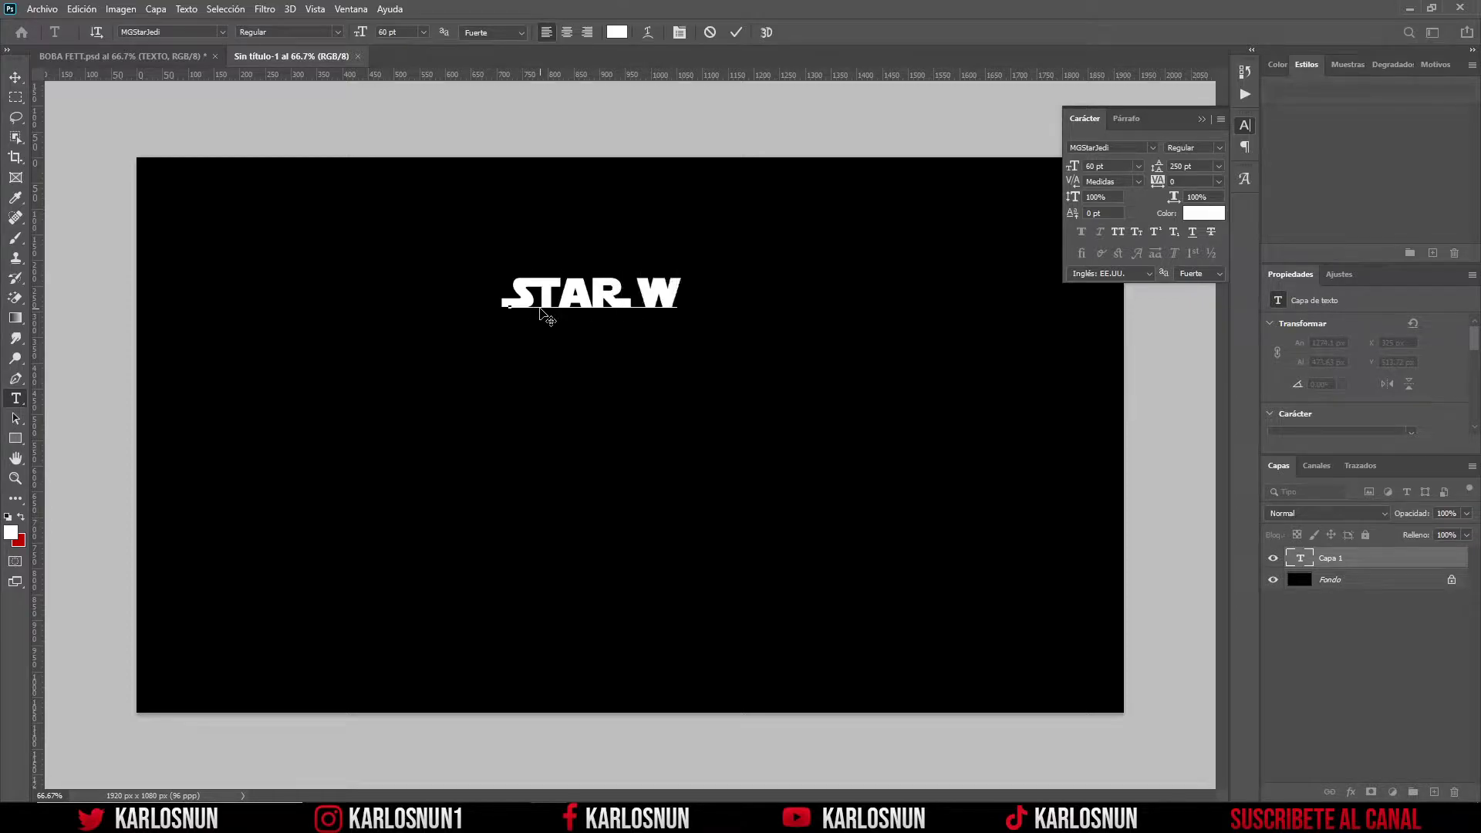
type("ARS")
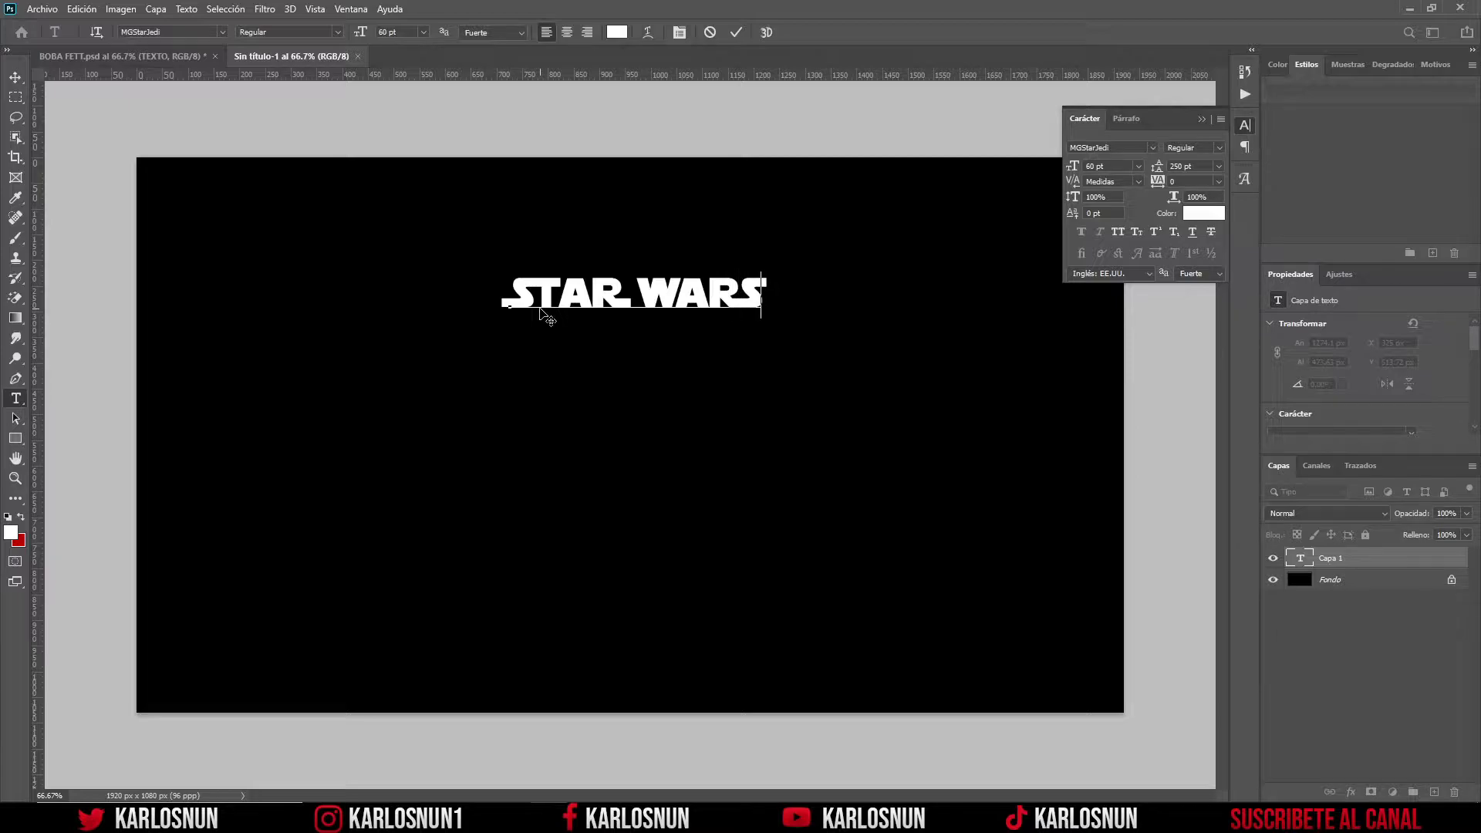
left_click(736, 37)
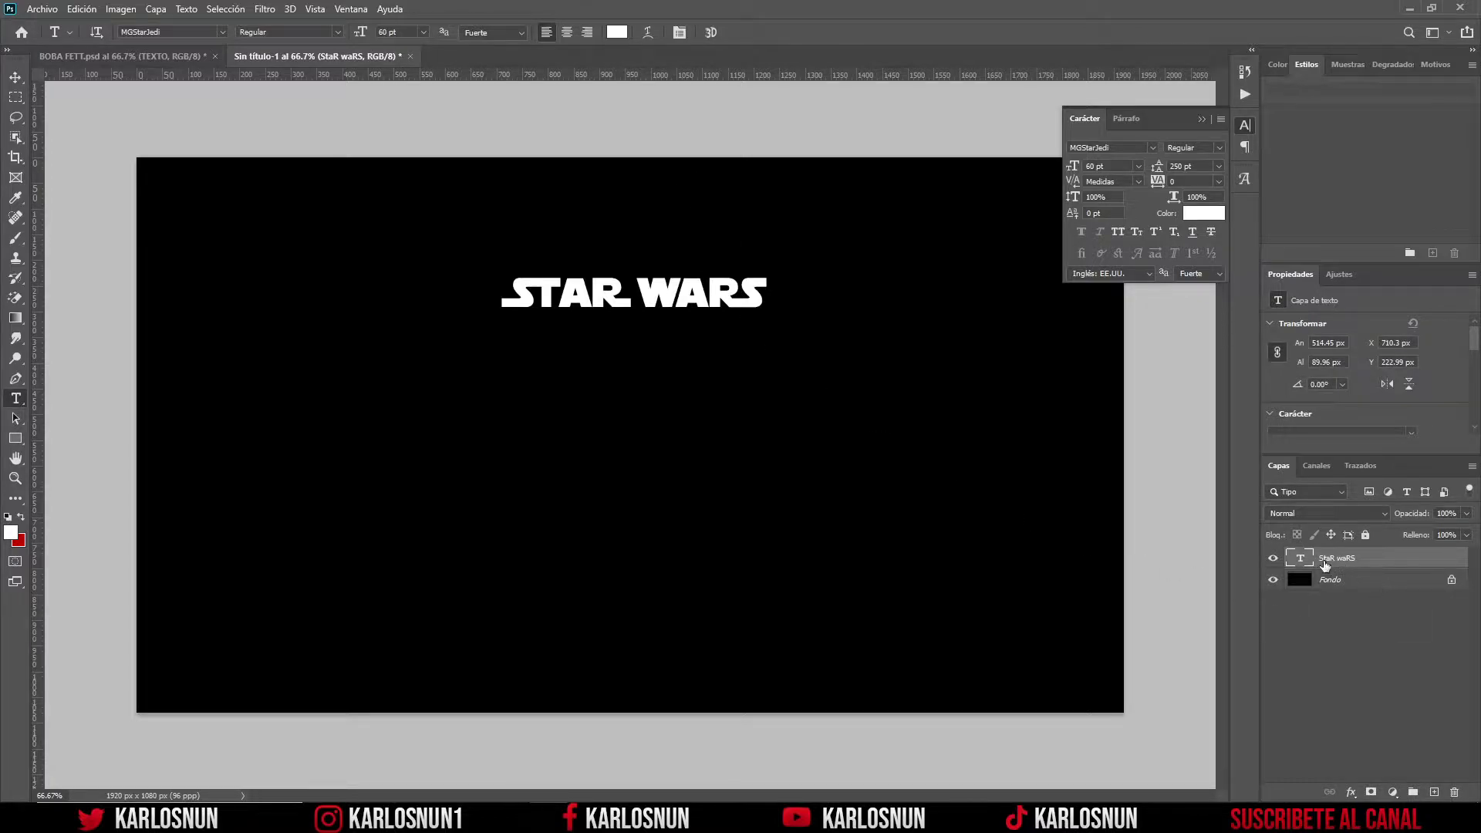
key("v")
left_click(614, 480)
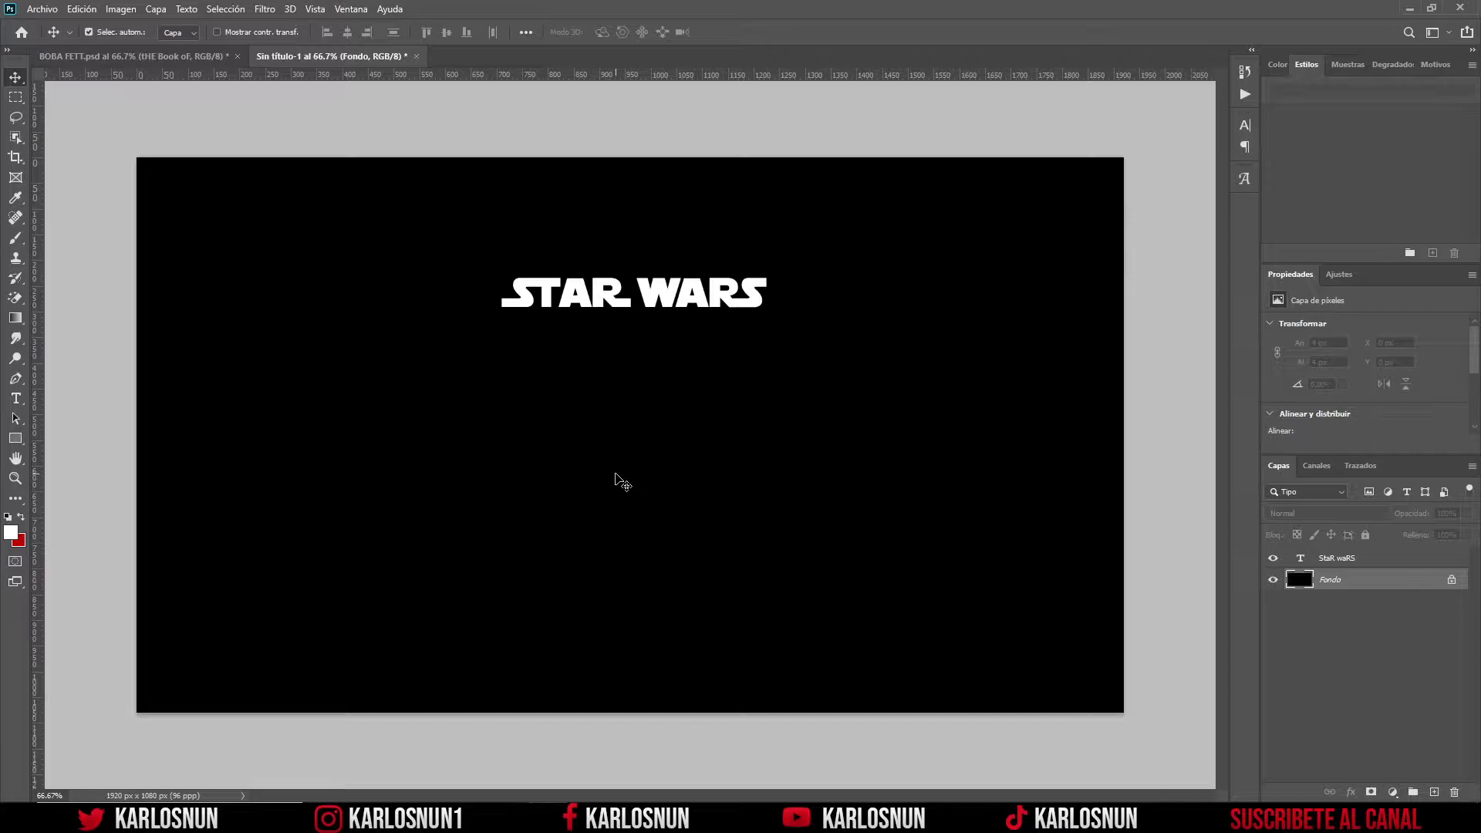
- Switch the type to MG BobaFett Bold 76 pt and start a text line below STAR WARS
left_click(187, 51)
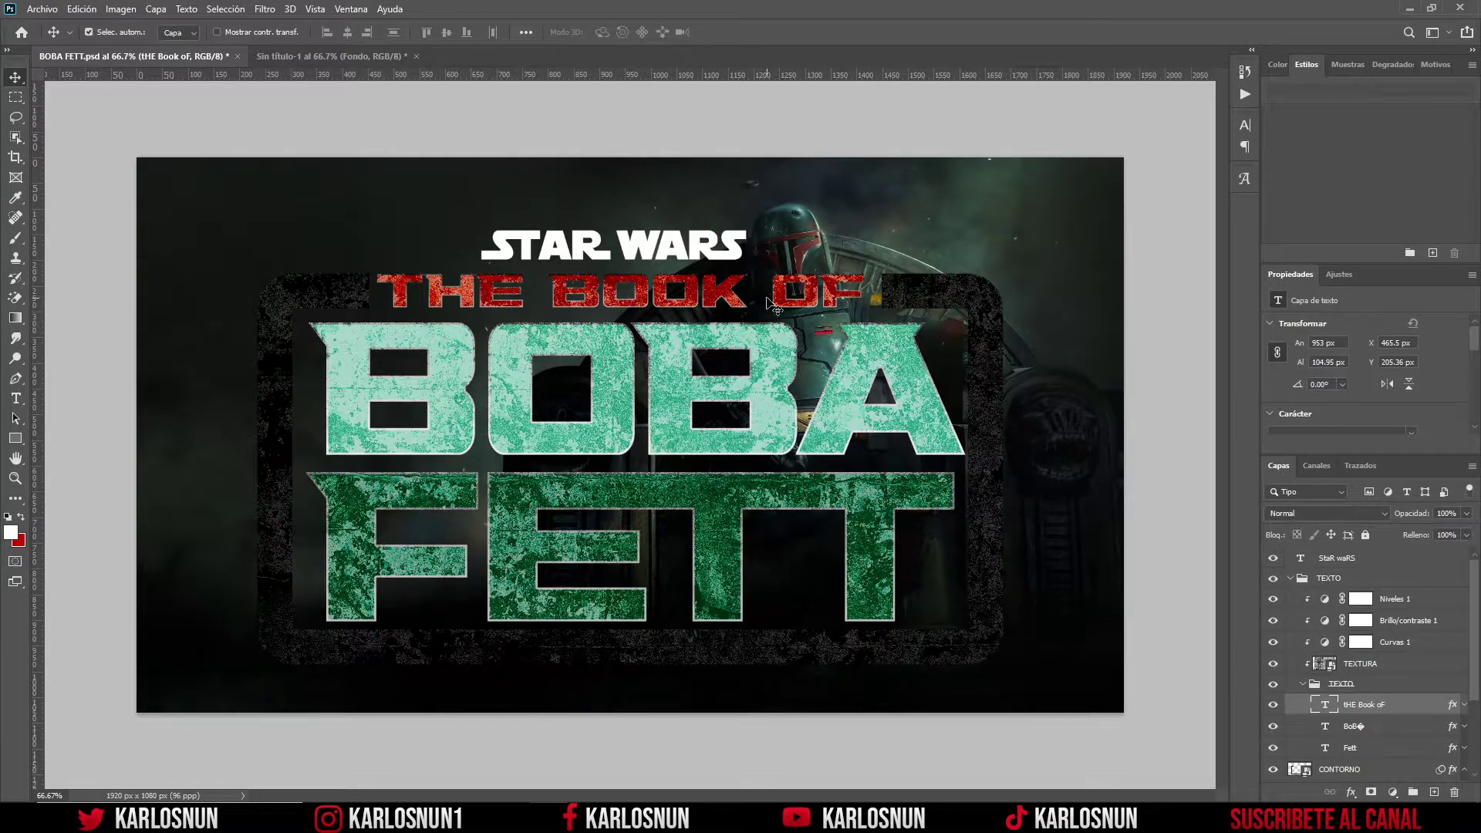
left_click(371, 54)
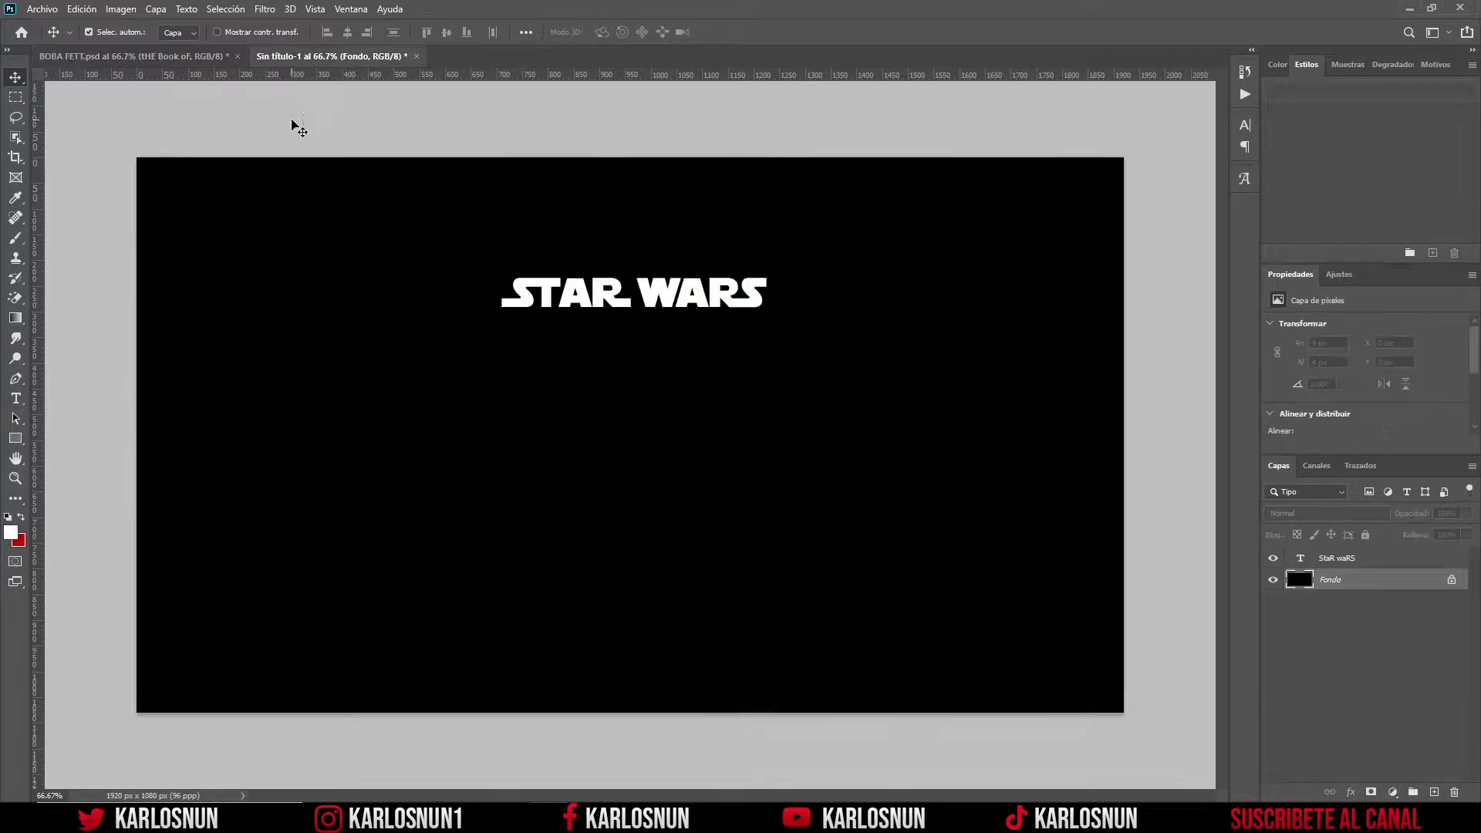
left_click(15, 398)
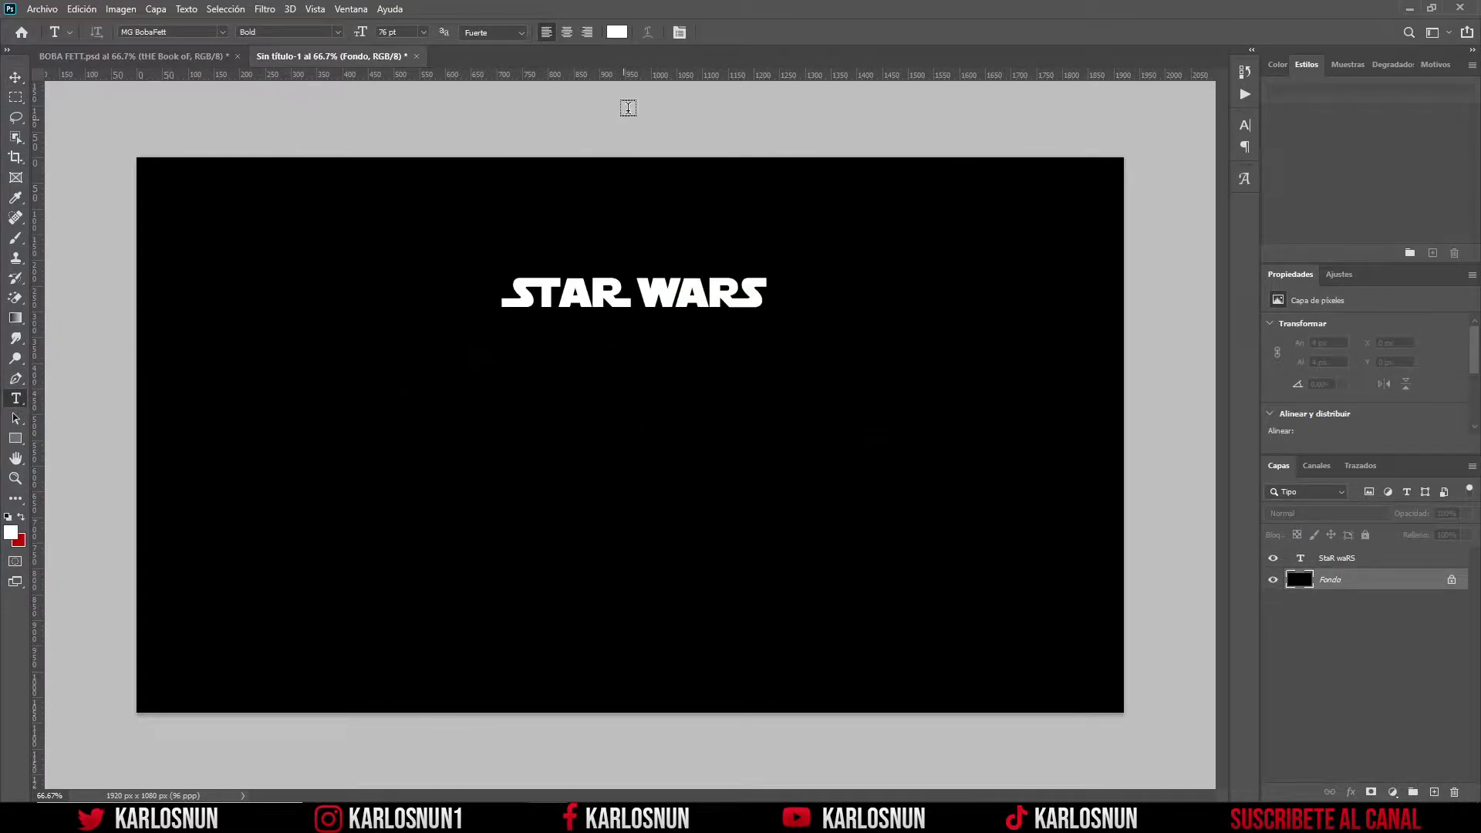
left_click(679, 33)
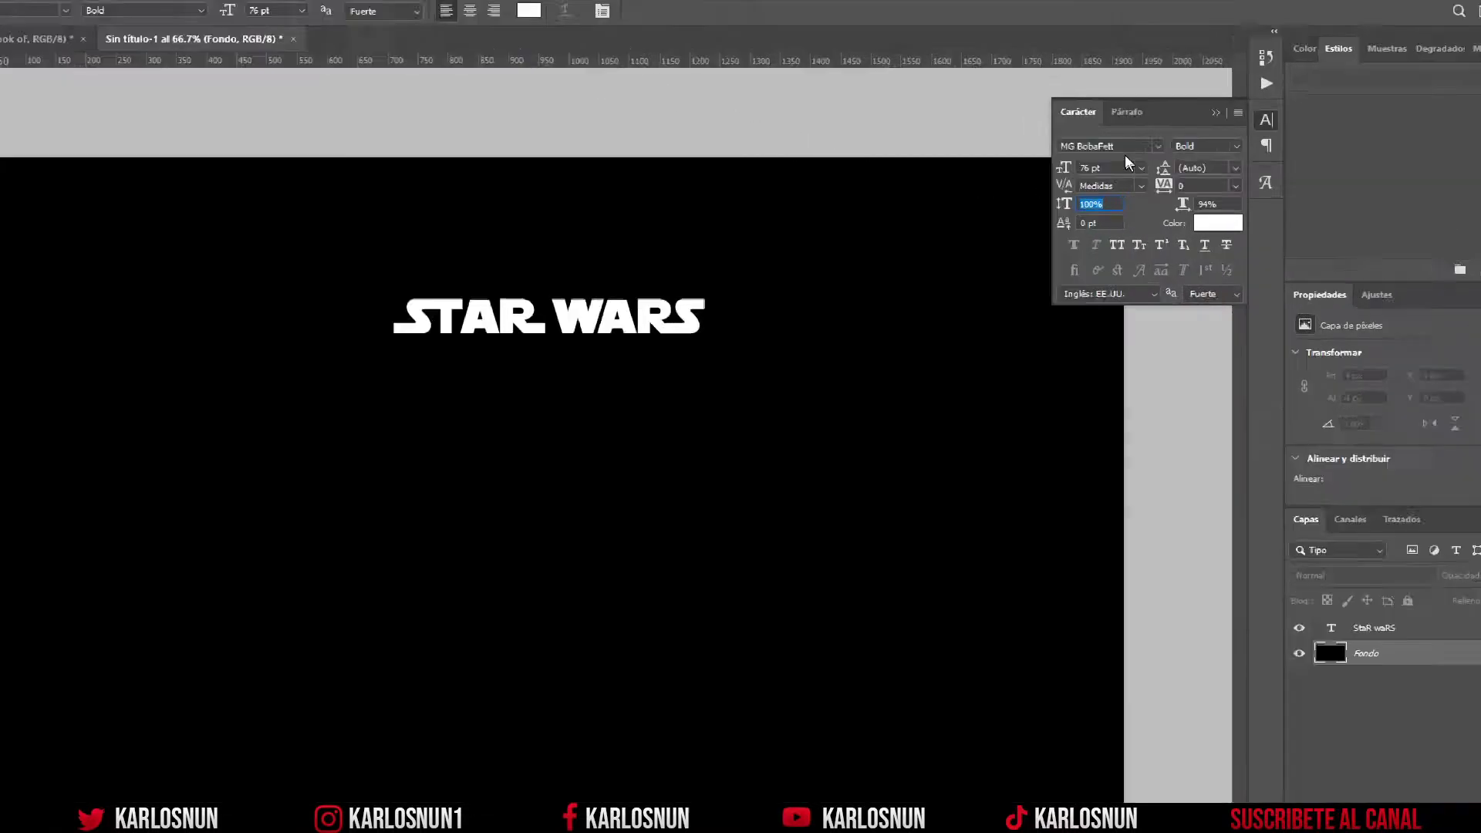
left_click(1065, 143)
left_click_drag(1004, 140, 1123, 141)
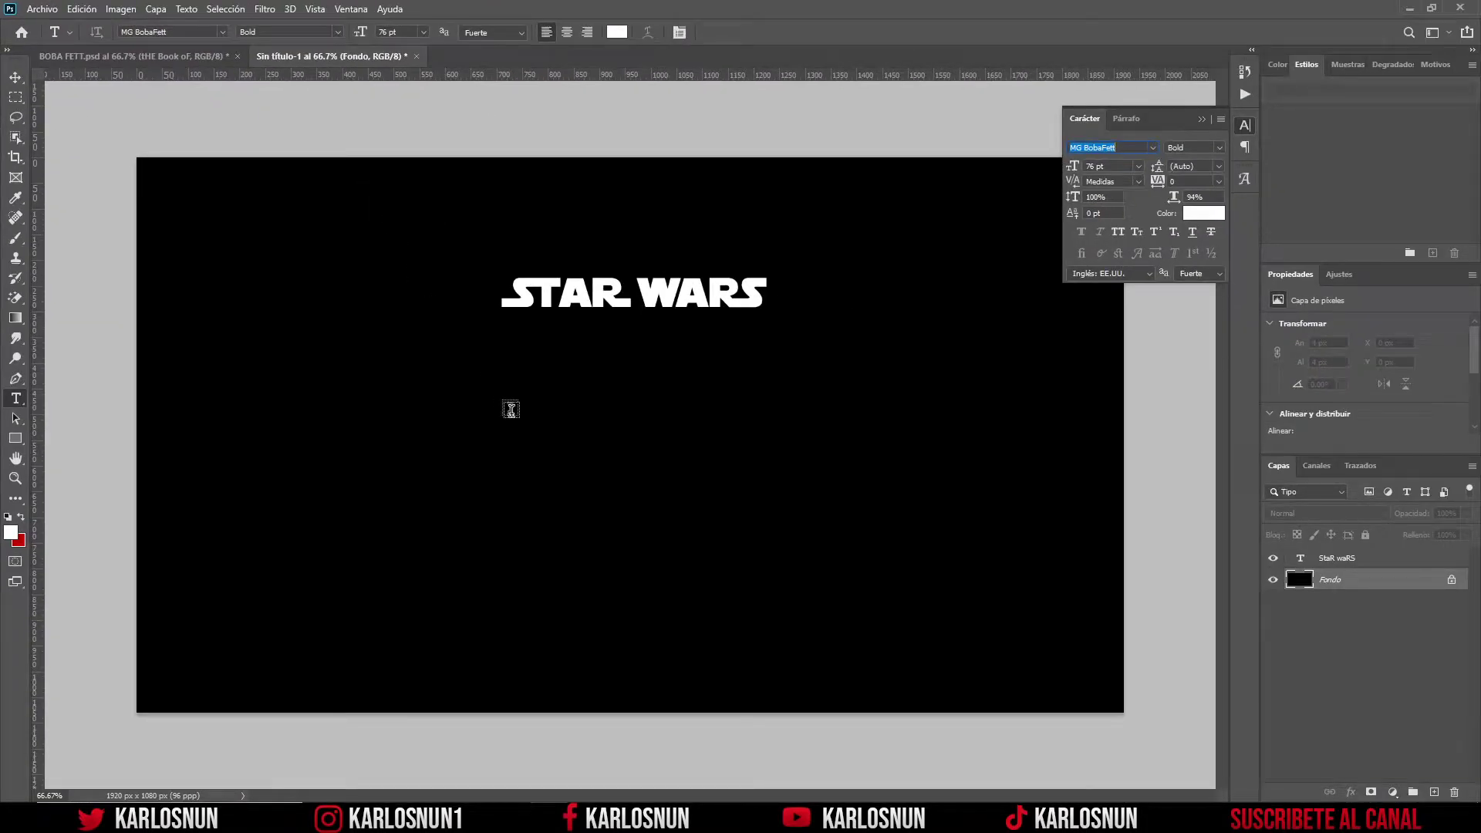
left_click(521, 419)
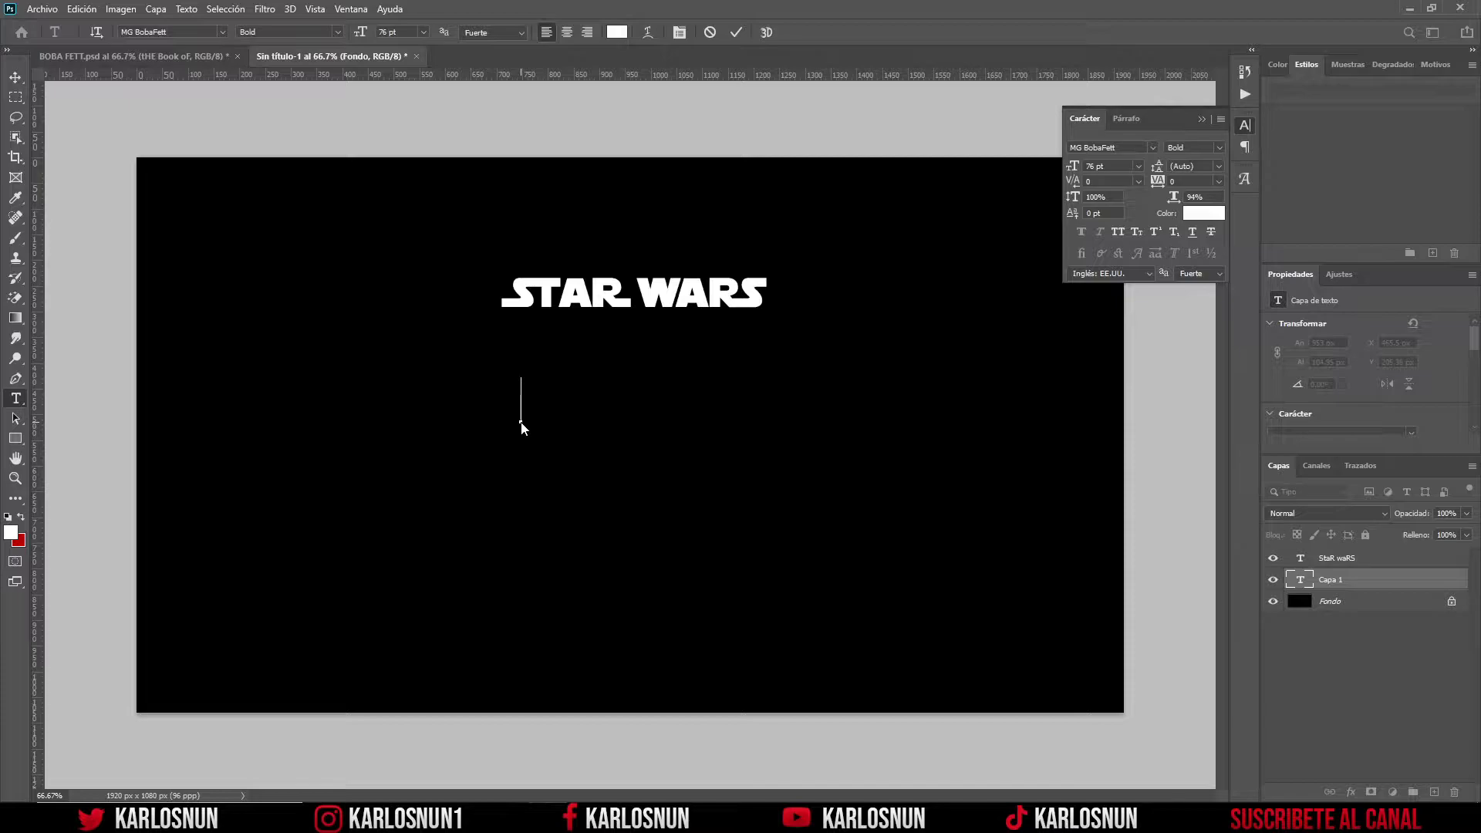
- Add 'THE BOOK OF' as a committed text layer beneath STAR WARS, then view the reference poster
type("t")
type("HE")
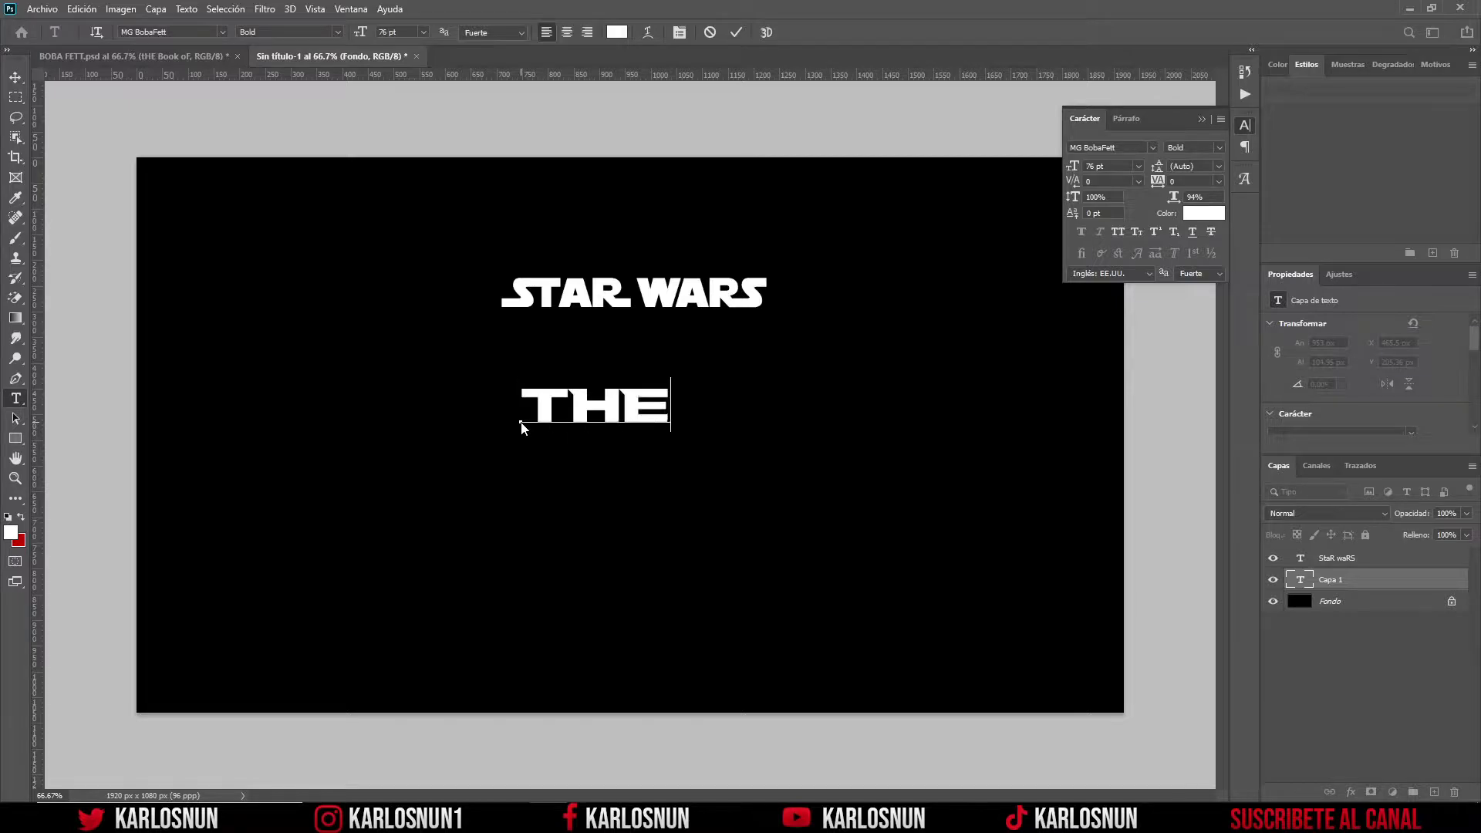
type(" Bo")
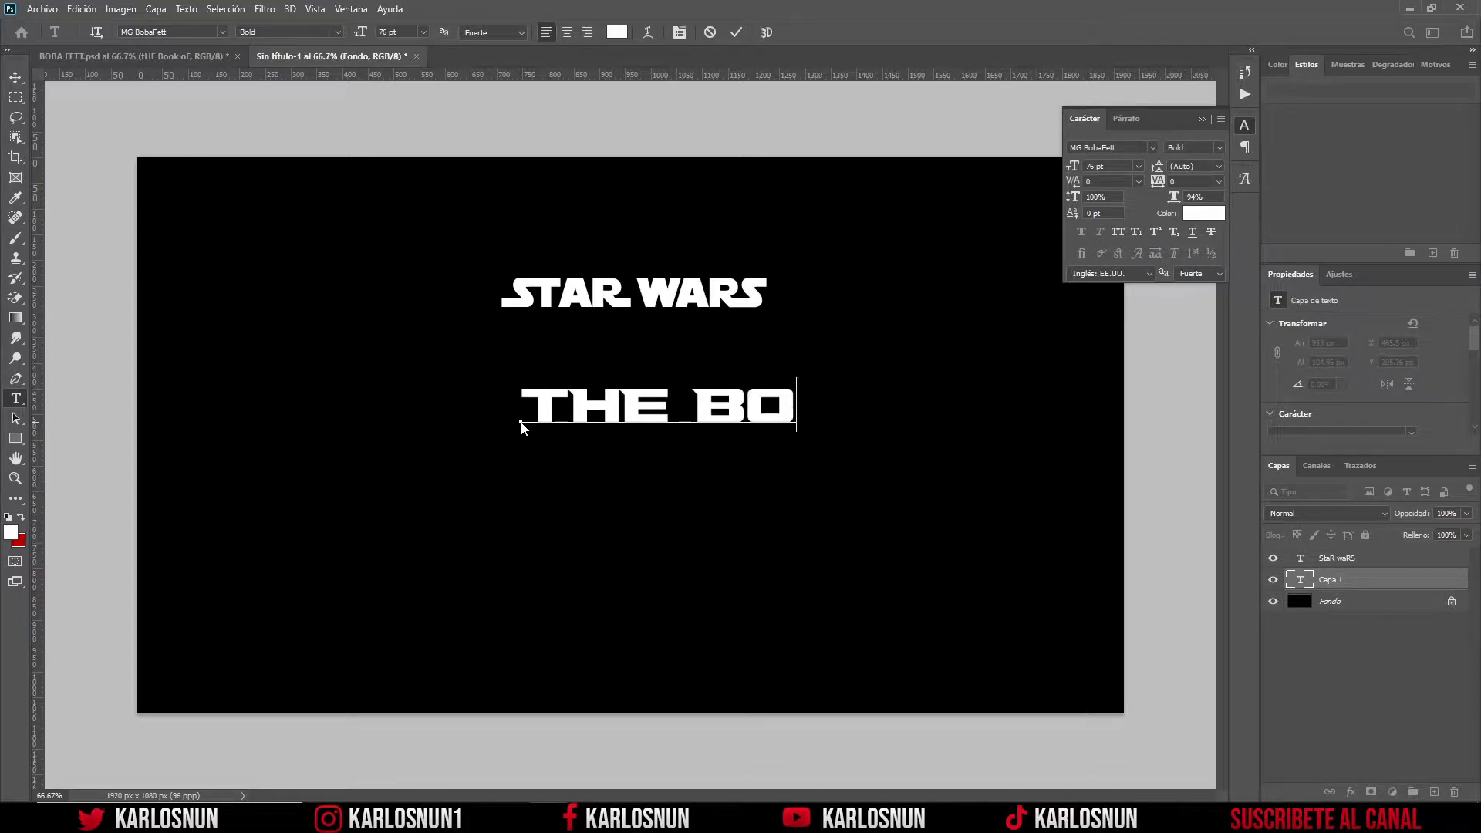
type("ok o")
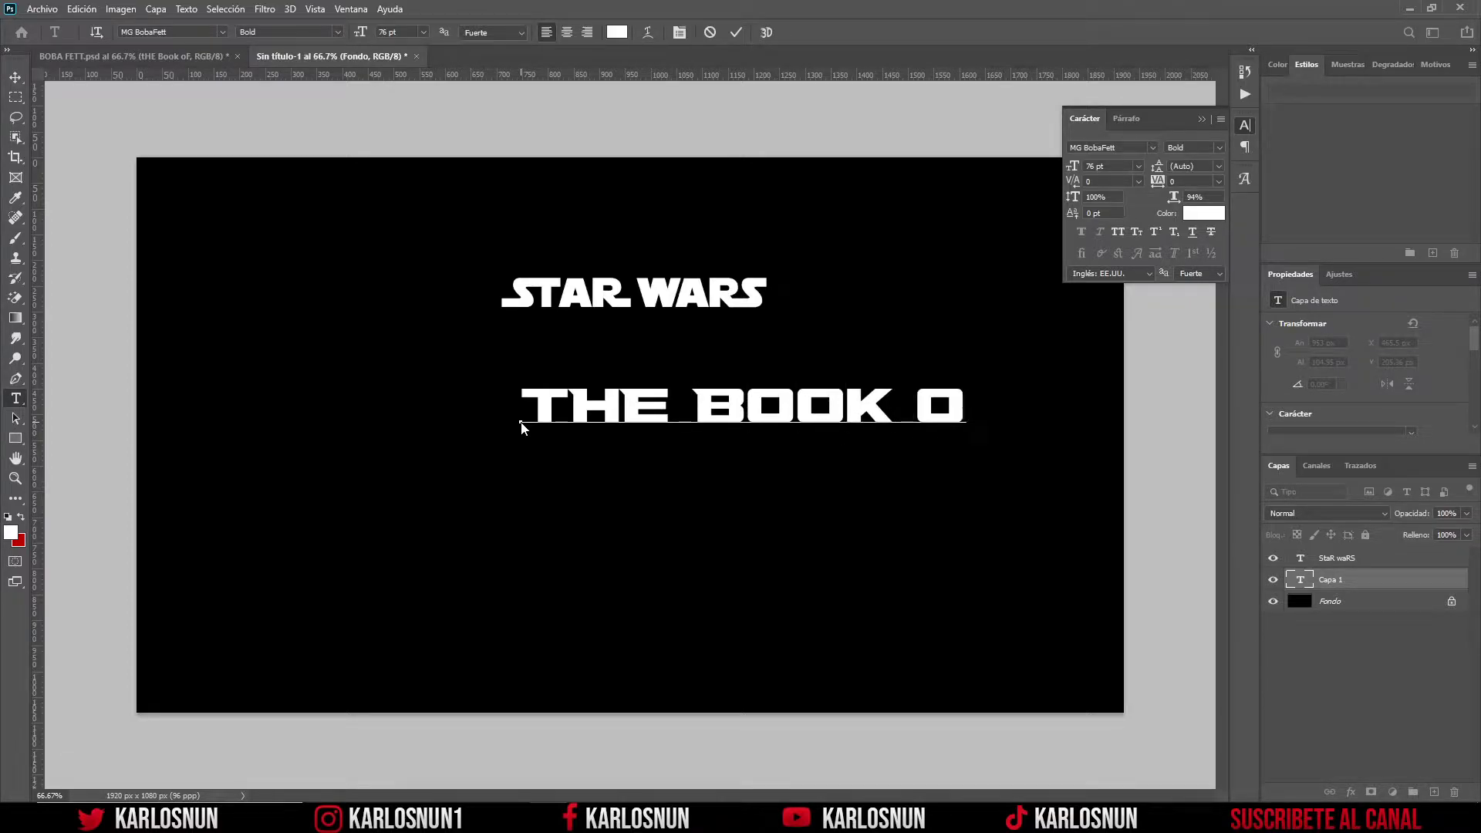
type("F")
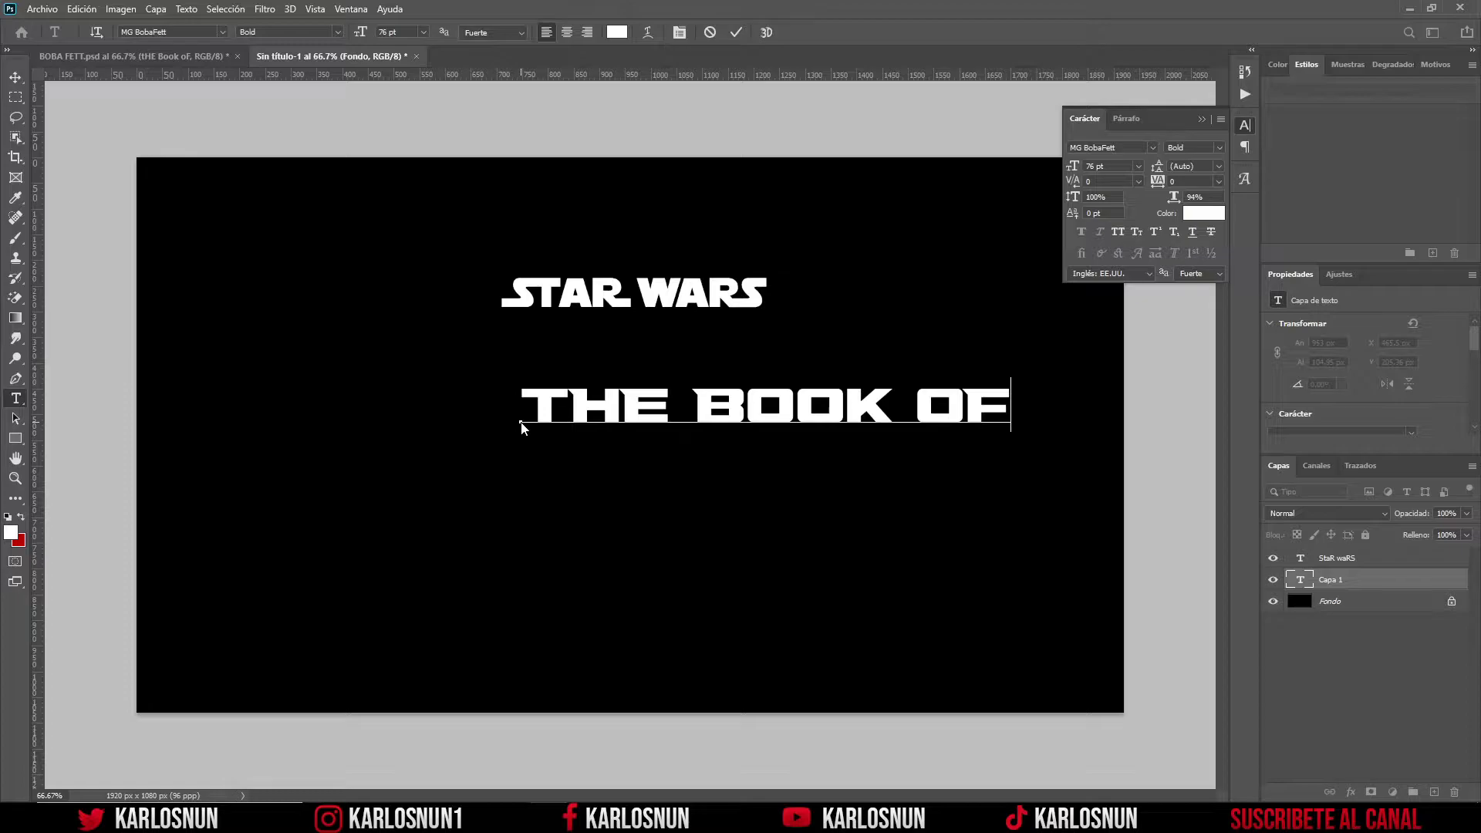
left_click(735, 31)
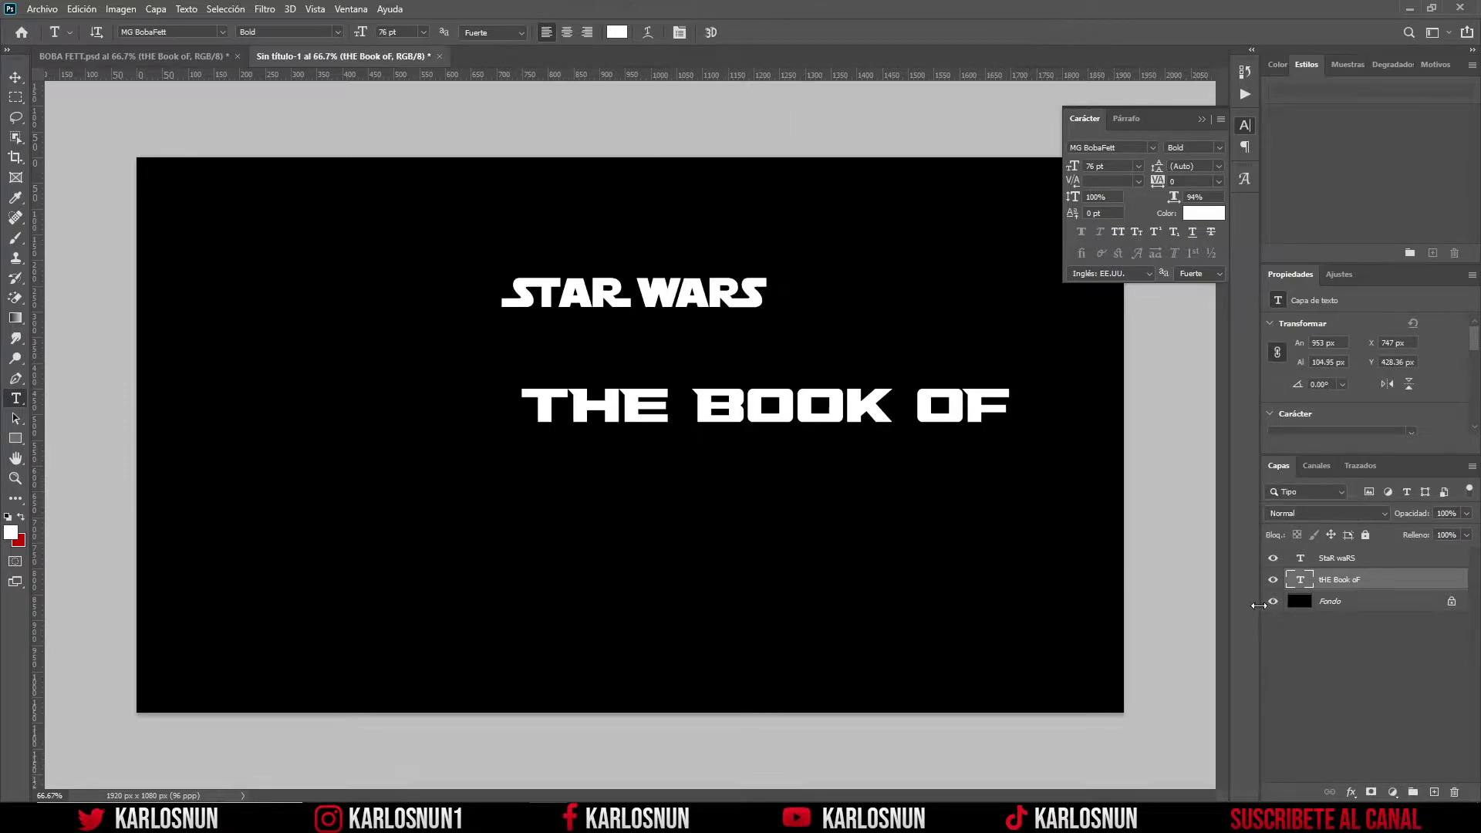
key("ctrl+plus")
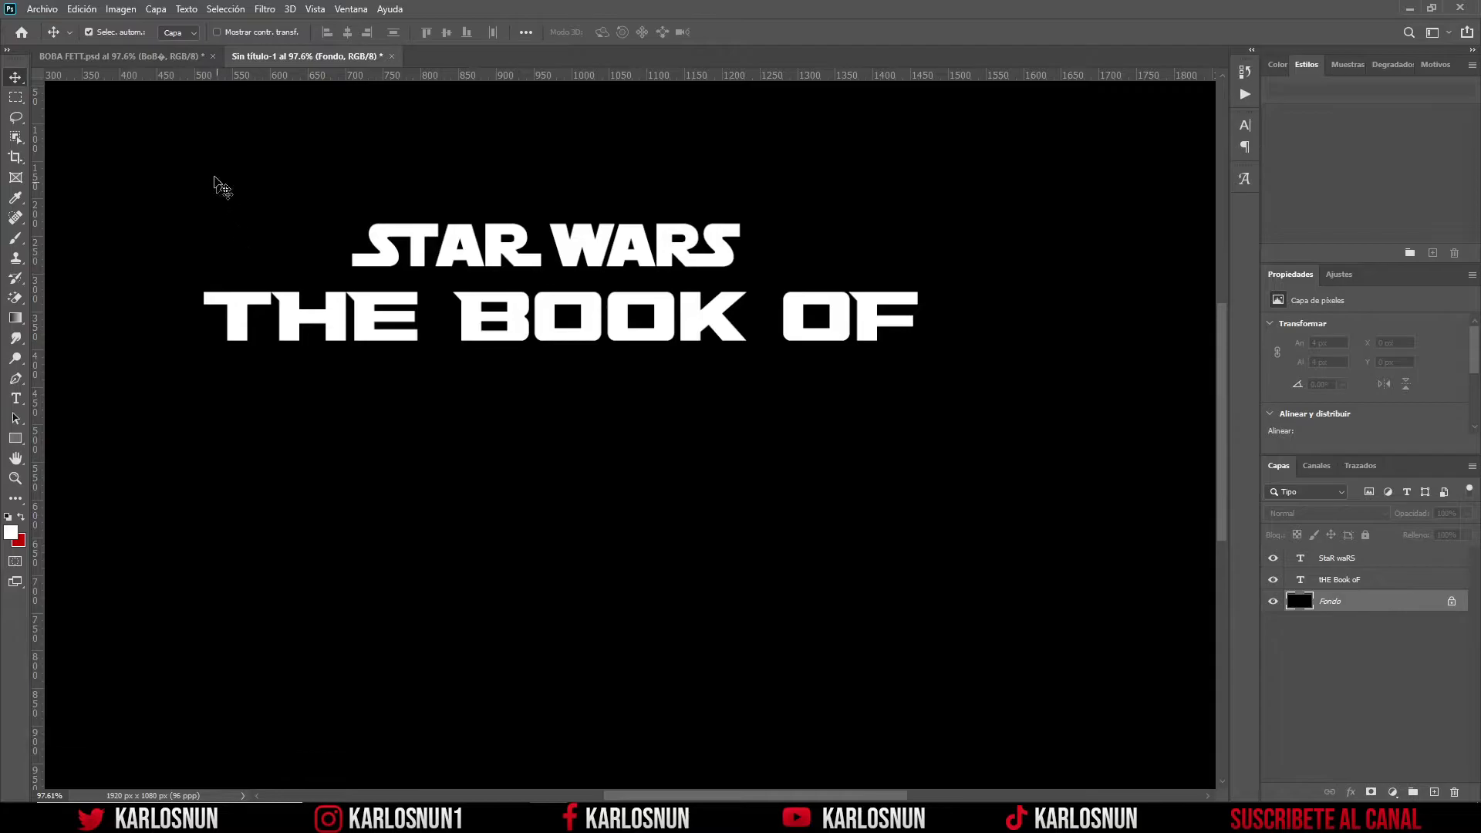
left_click(173, 57)
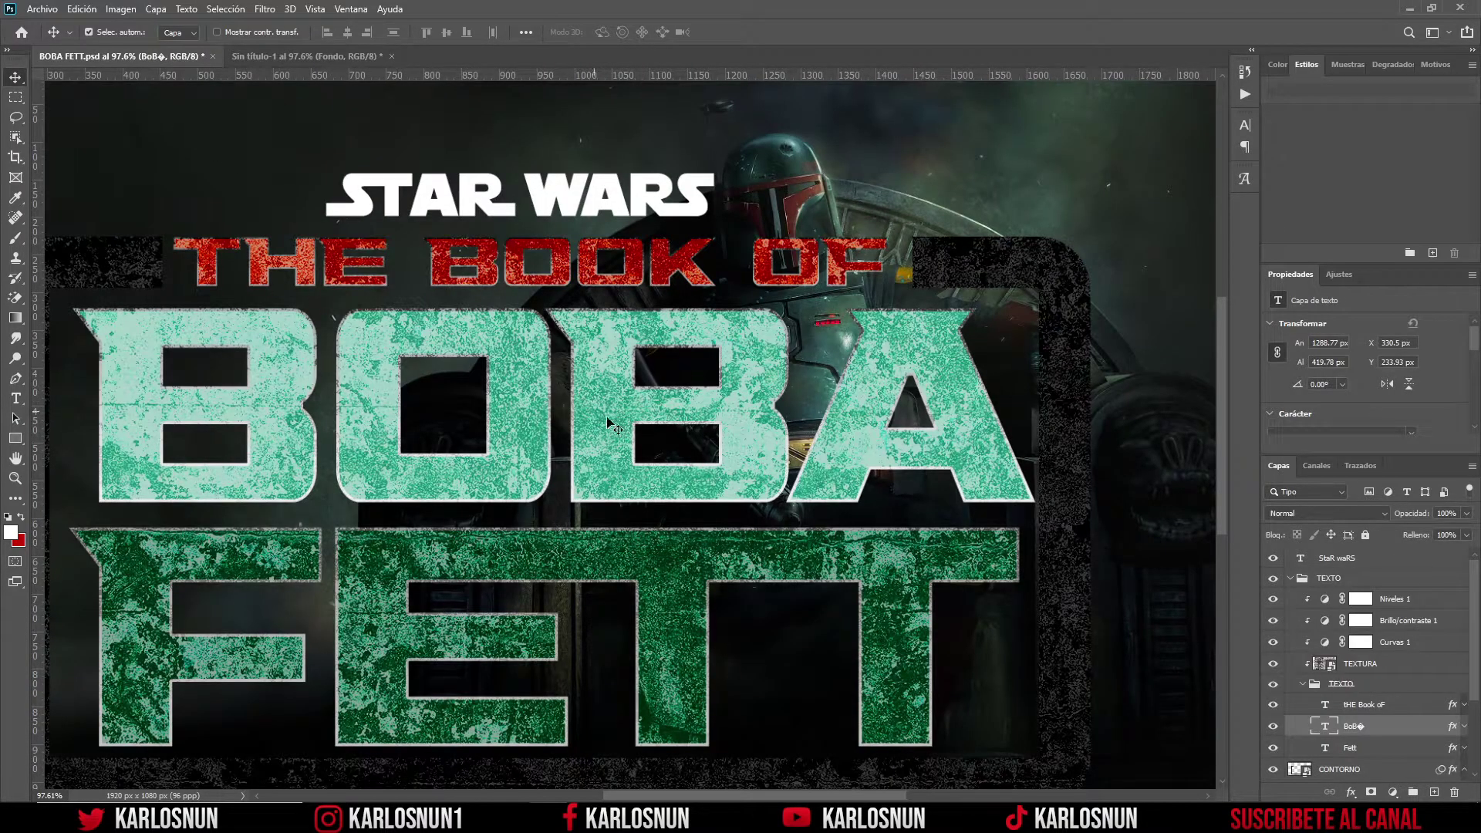
- Set MG BobaFett Bold type to 76% horizontal scale and start a line below THE BOOK OF
left_click(301, 58)
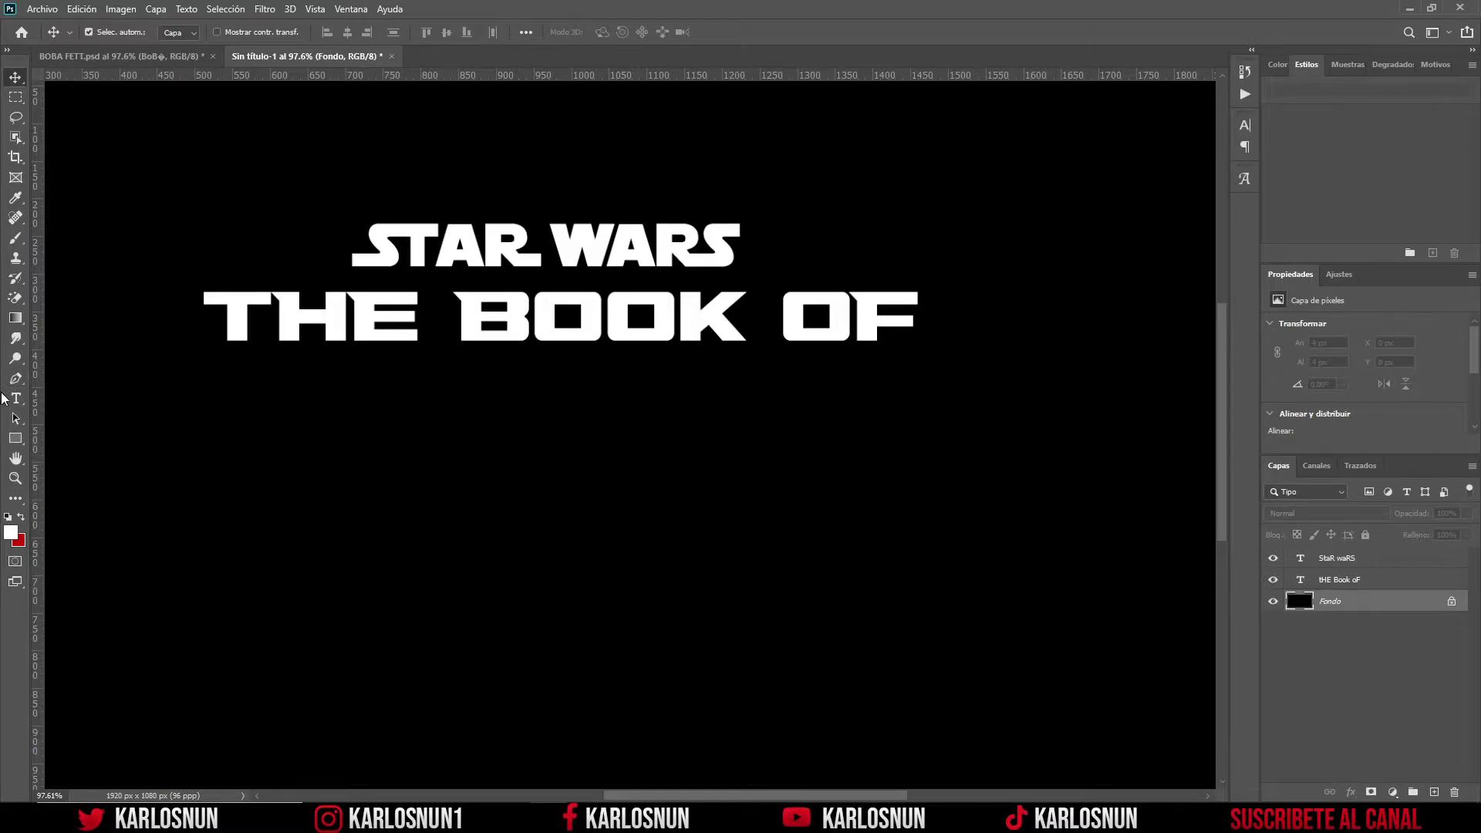
left_click(16, 399)
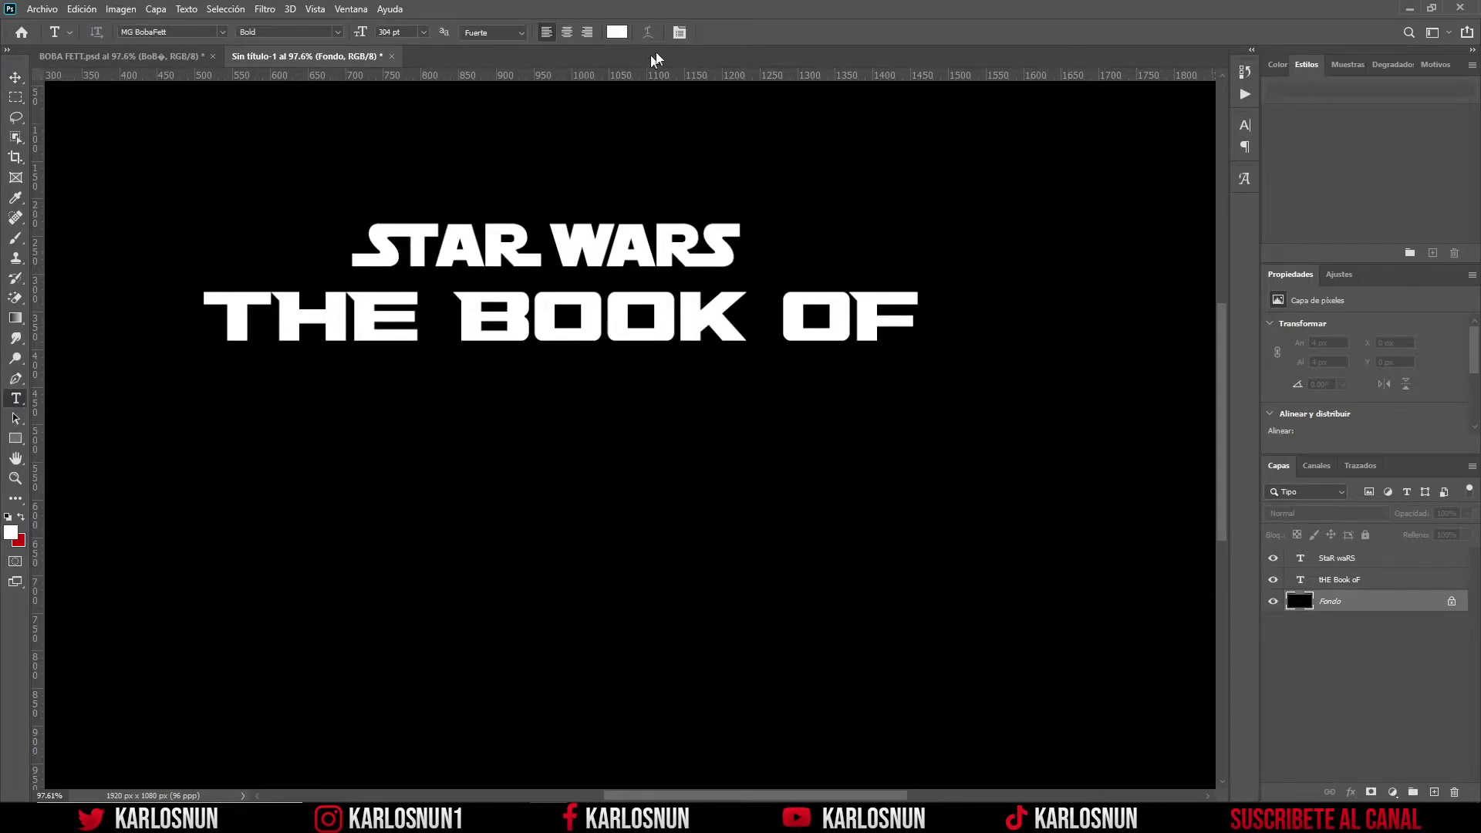
left_click(680, 34)
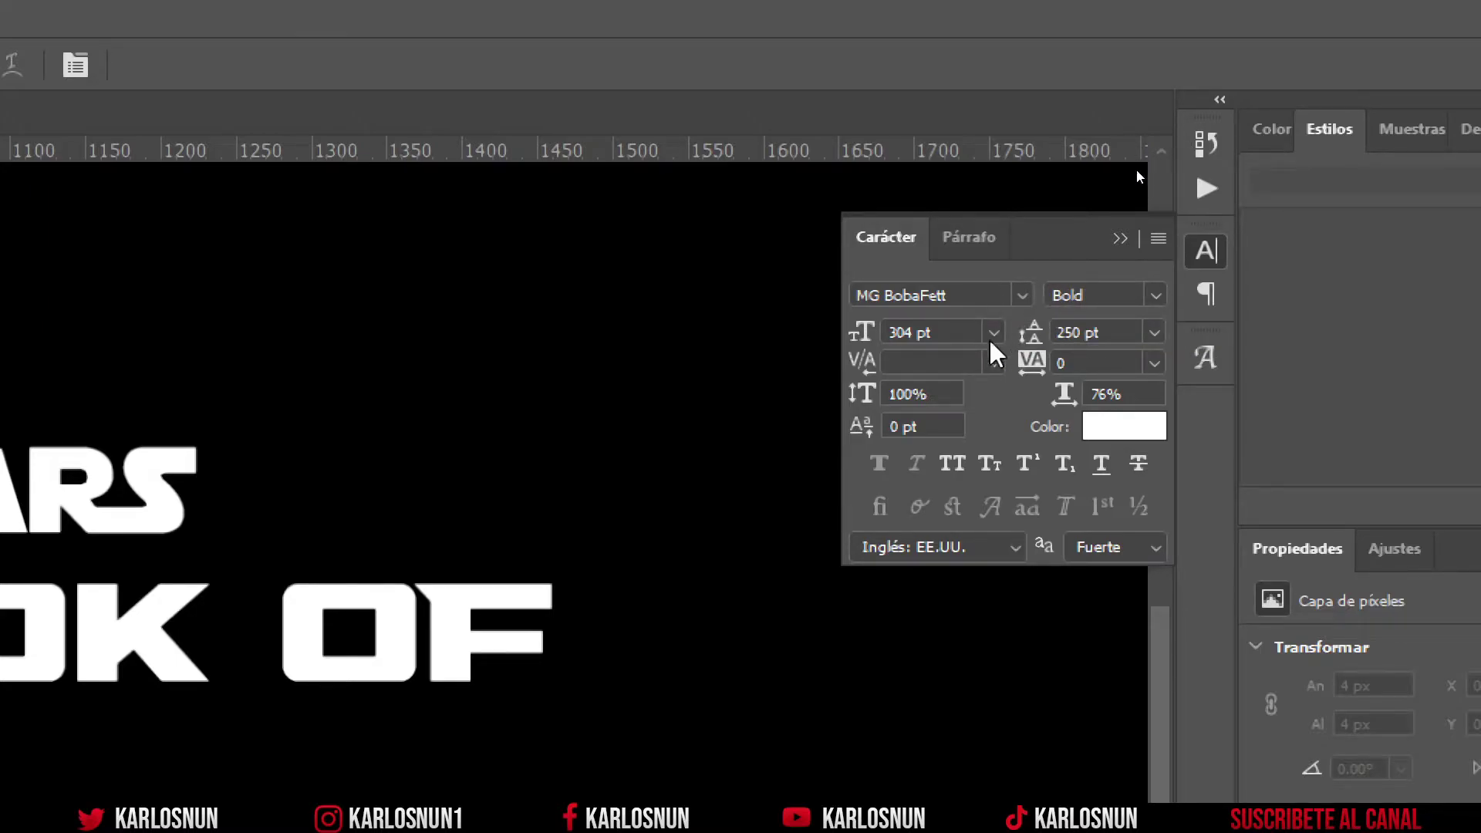
left_click(1127, 394)
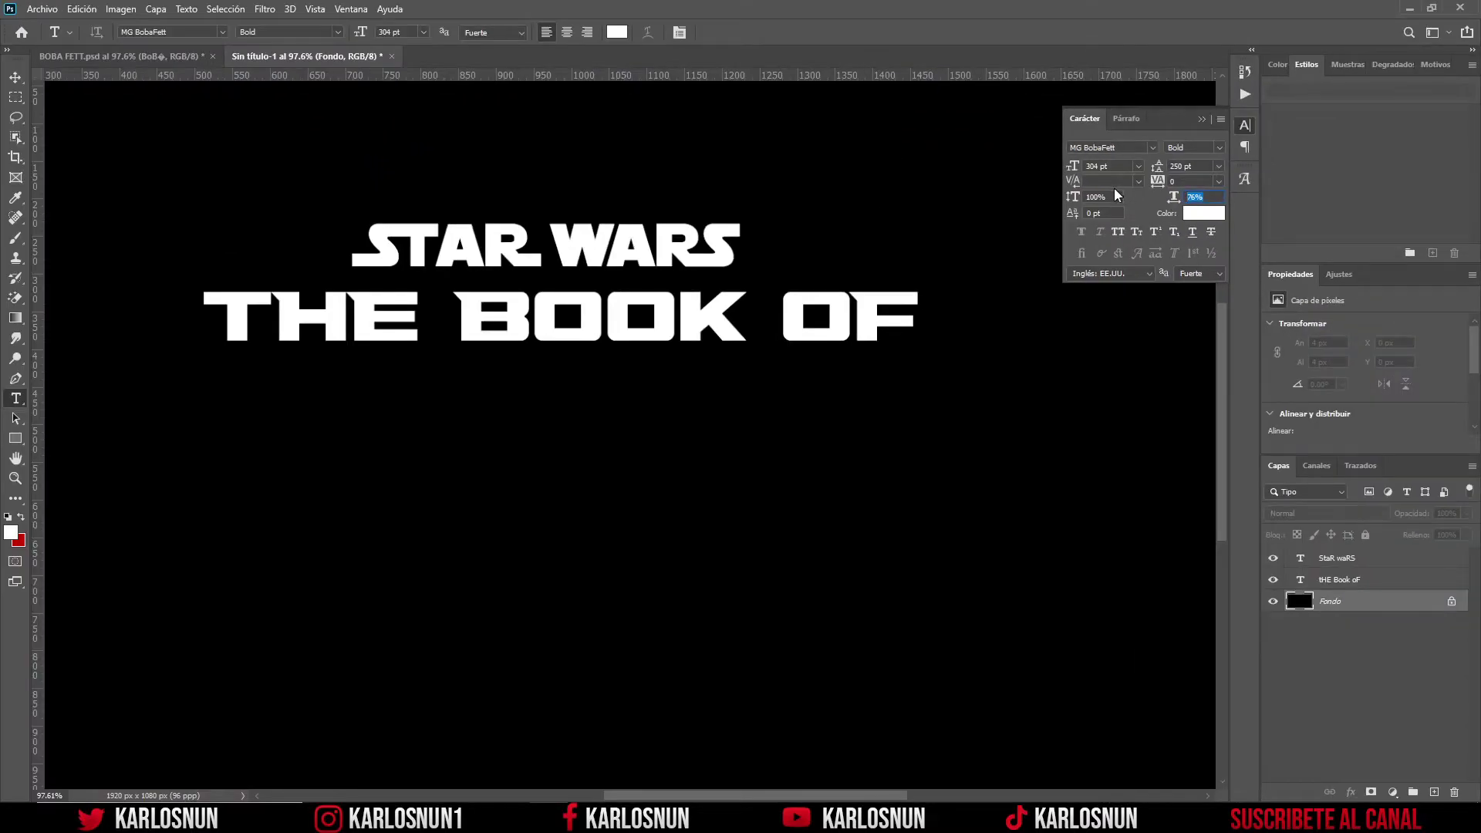
left_click(441, 537)
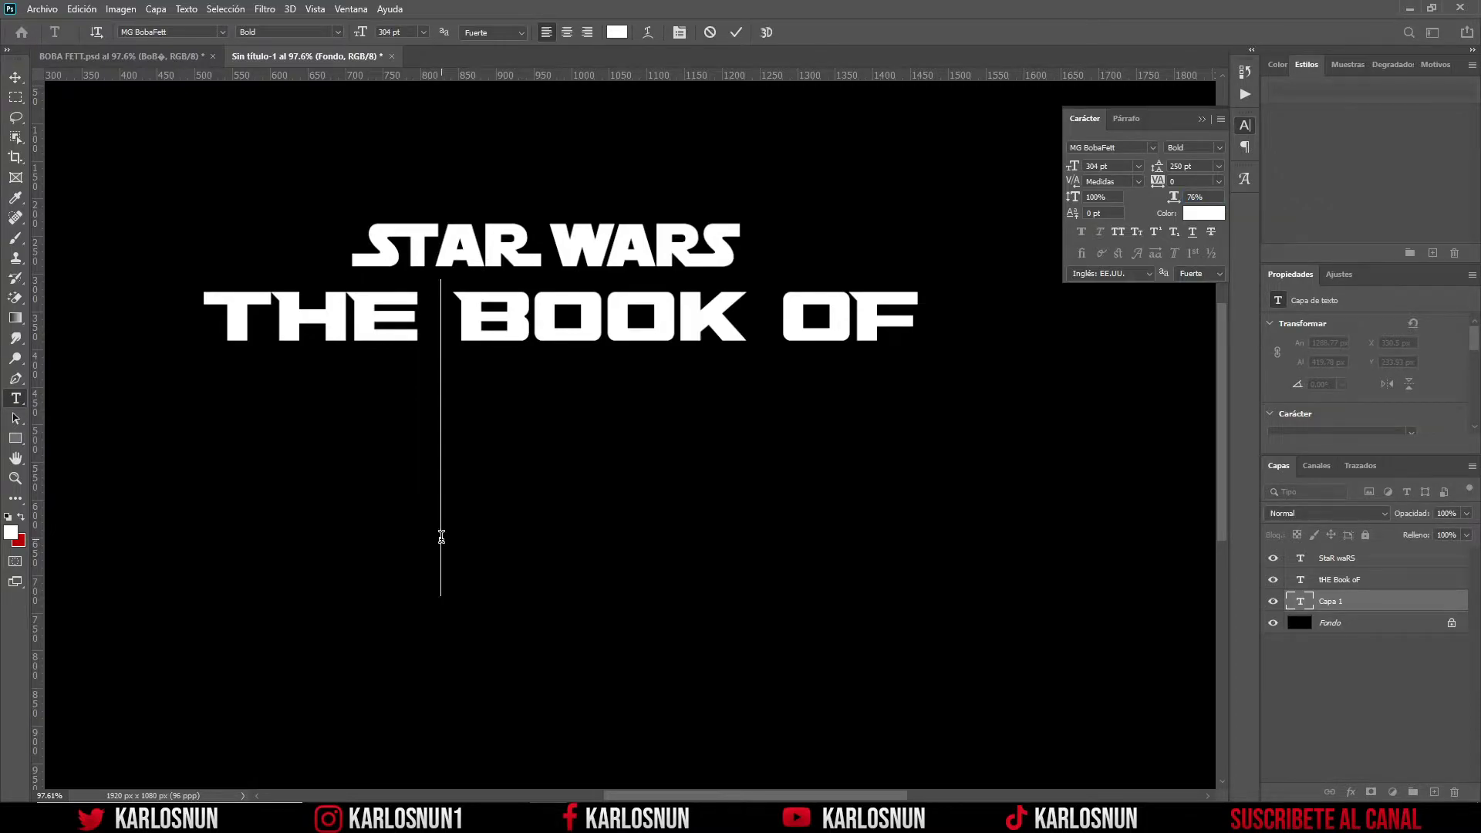
- Type and commit 'BOBA', then move it left and down under THE BOOK OF
type("BO")
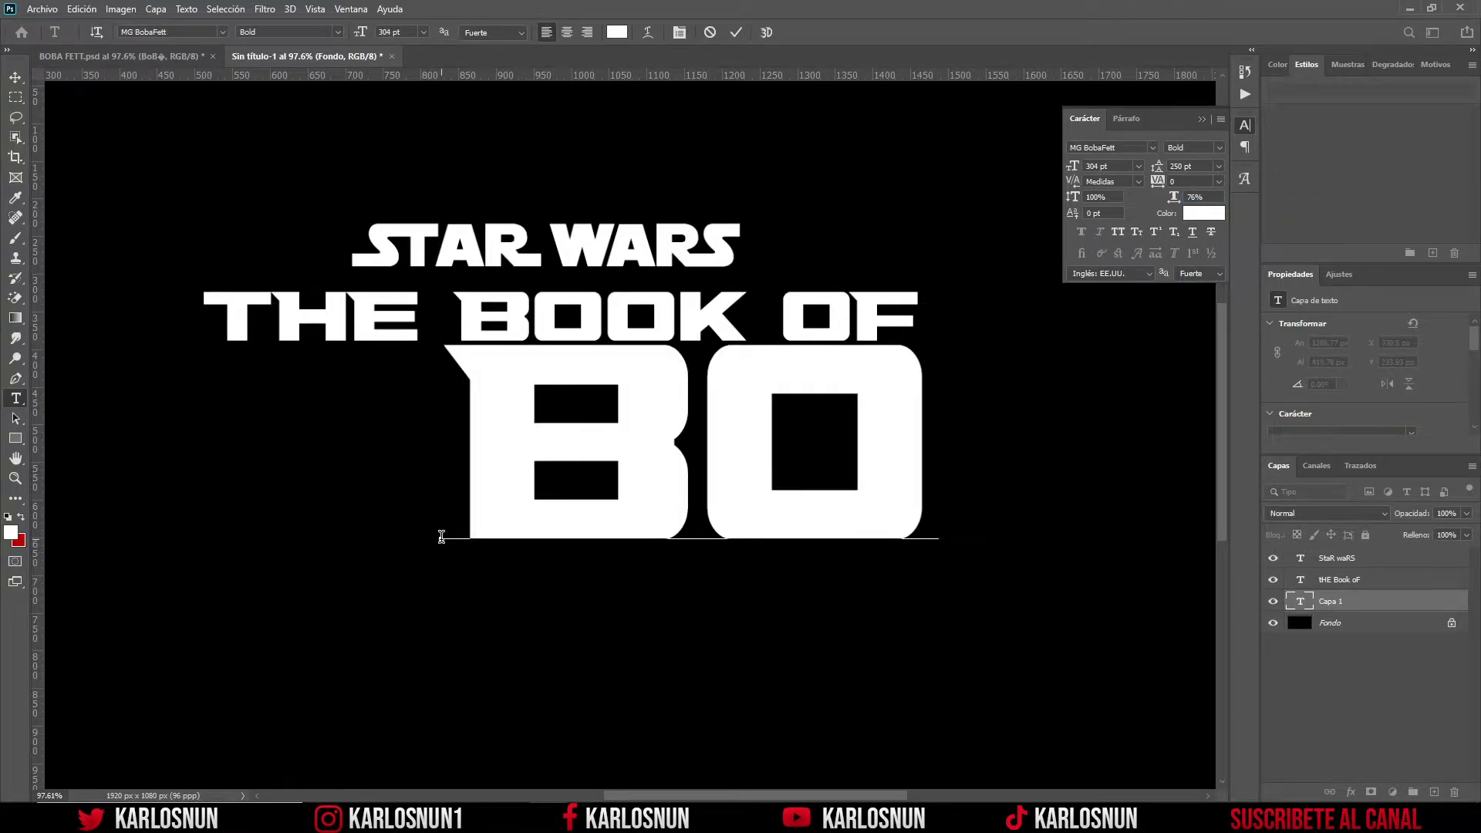
type("BA")
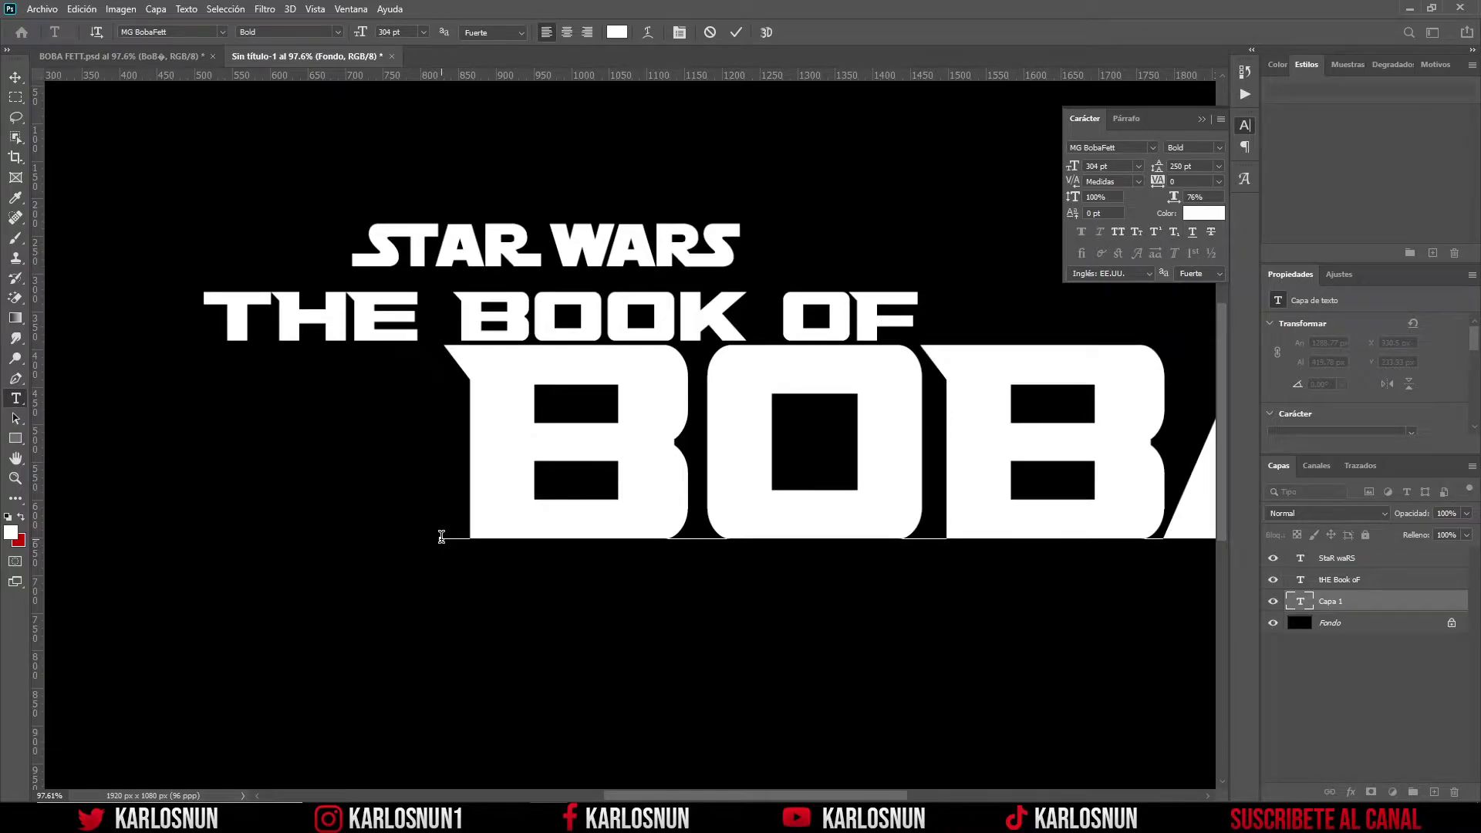
left_click(735, 34)
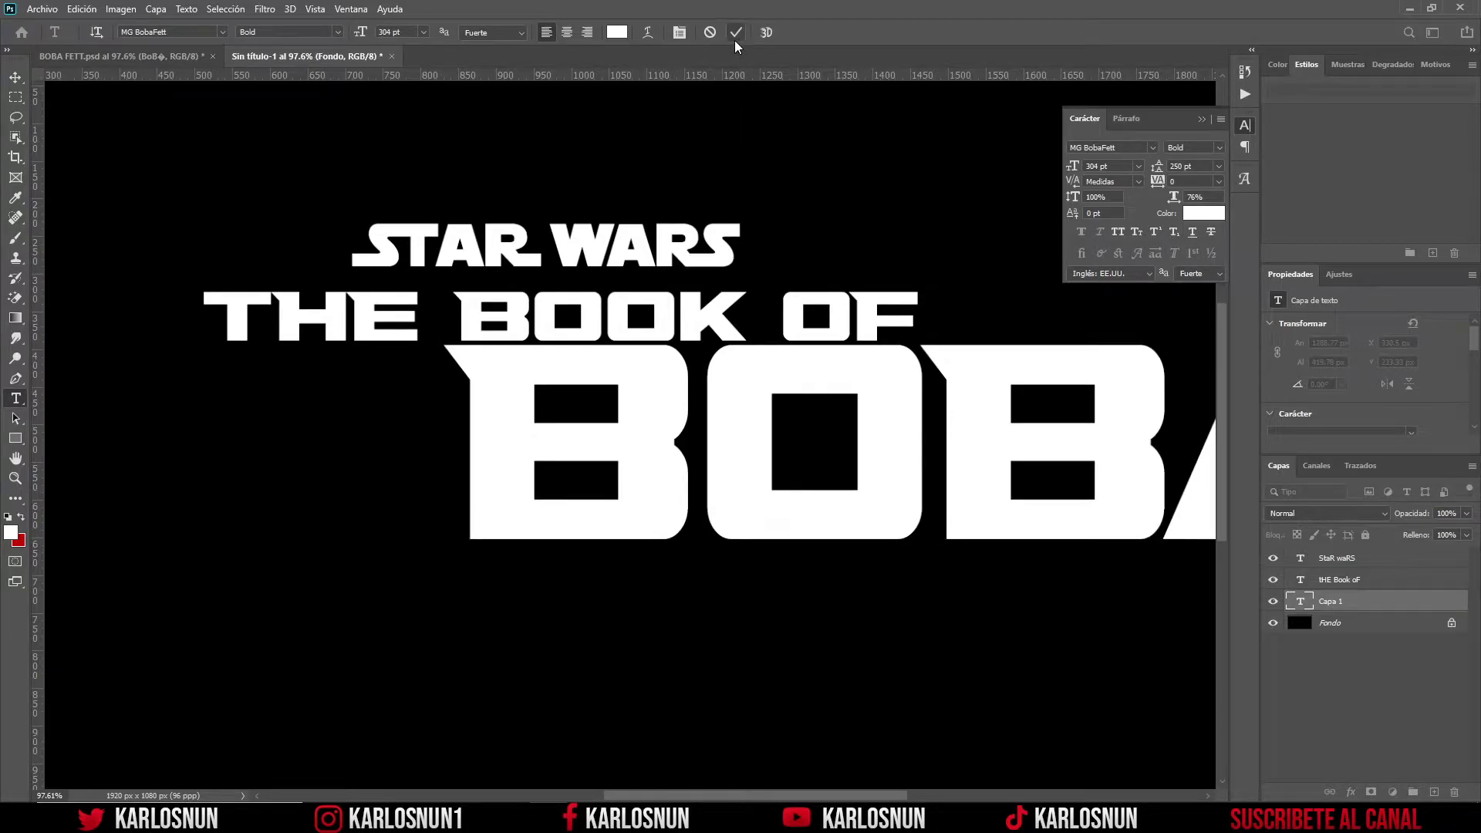
left_click(16, 77)
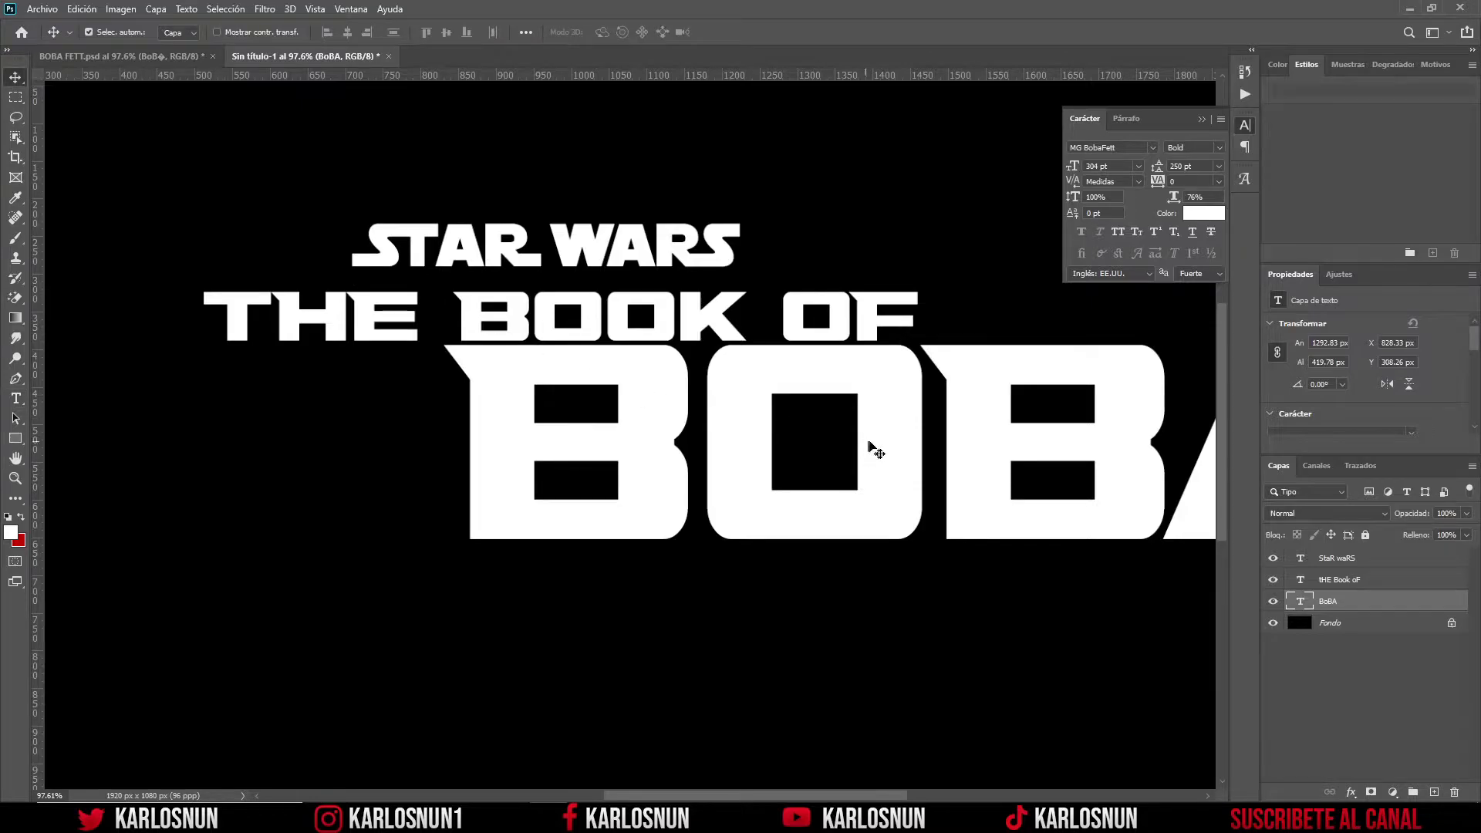
mouse_move(868, 451)
left_mouse_down()
mouse_move(757, 530)
mouse_move(517, 474)
left_mouse_up()
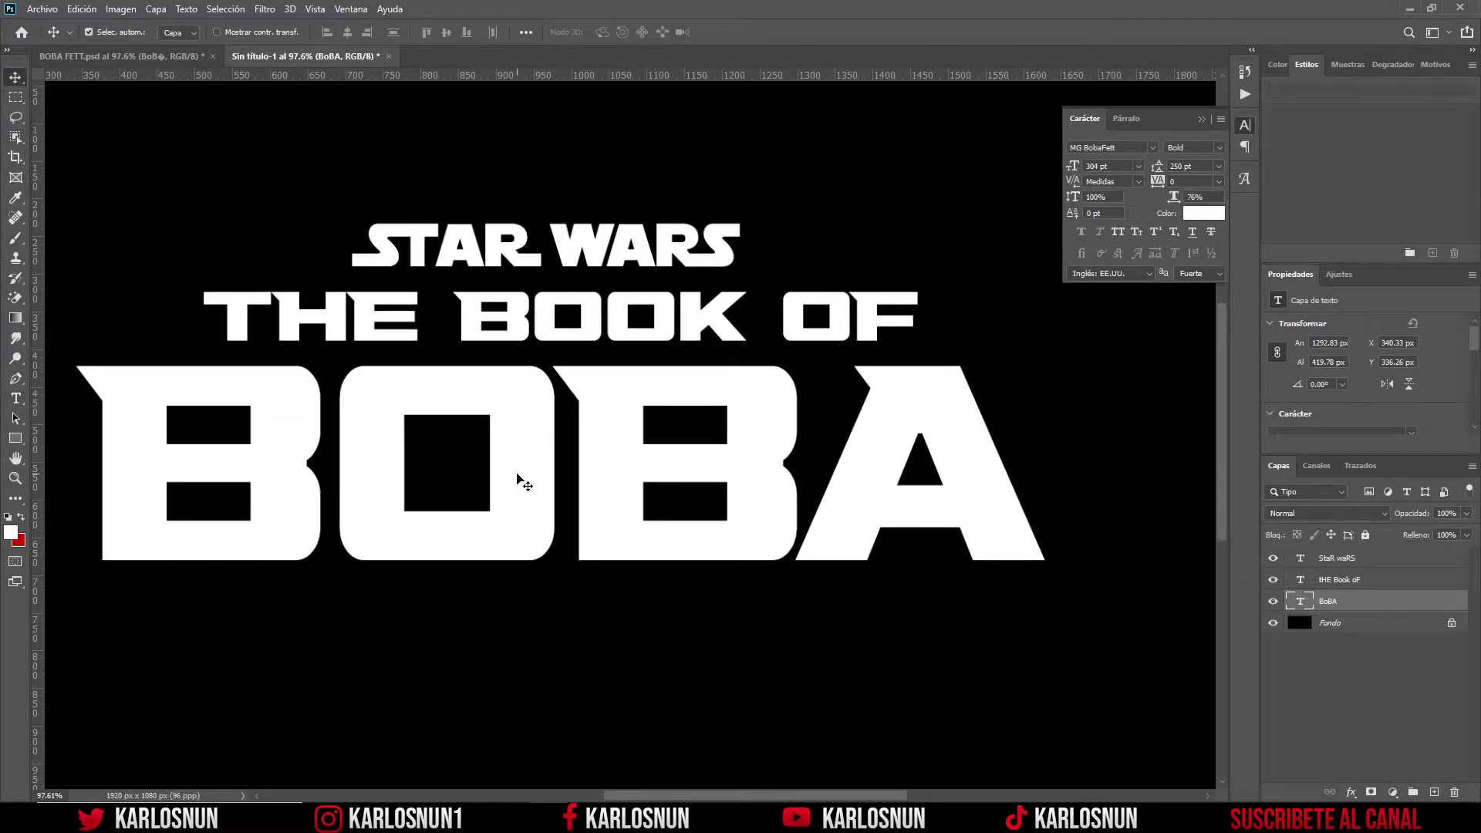
left_click(174, 56)
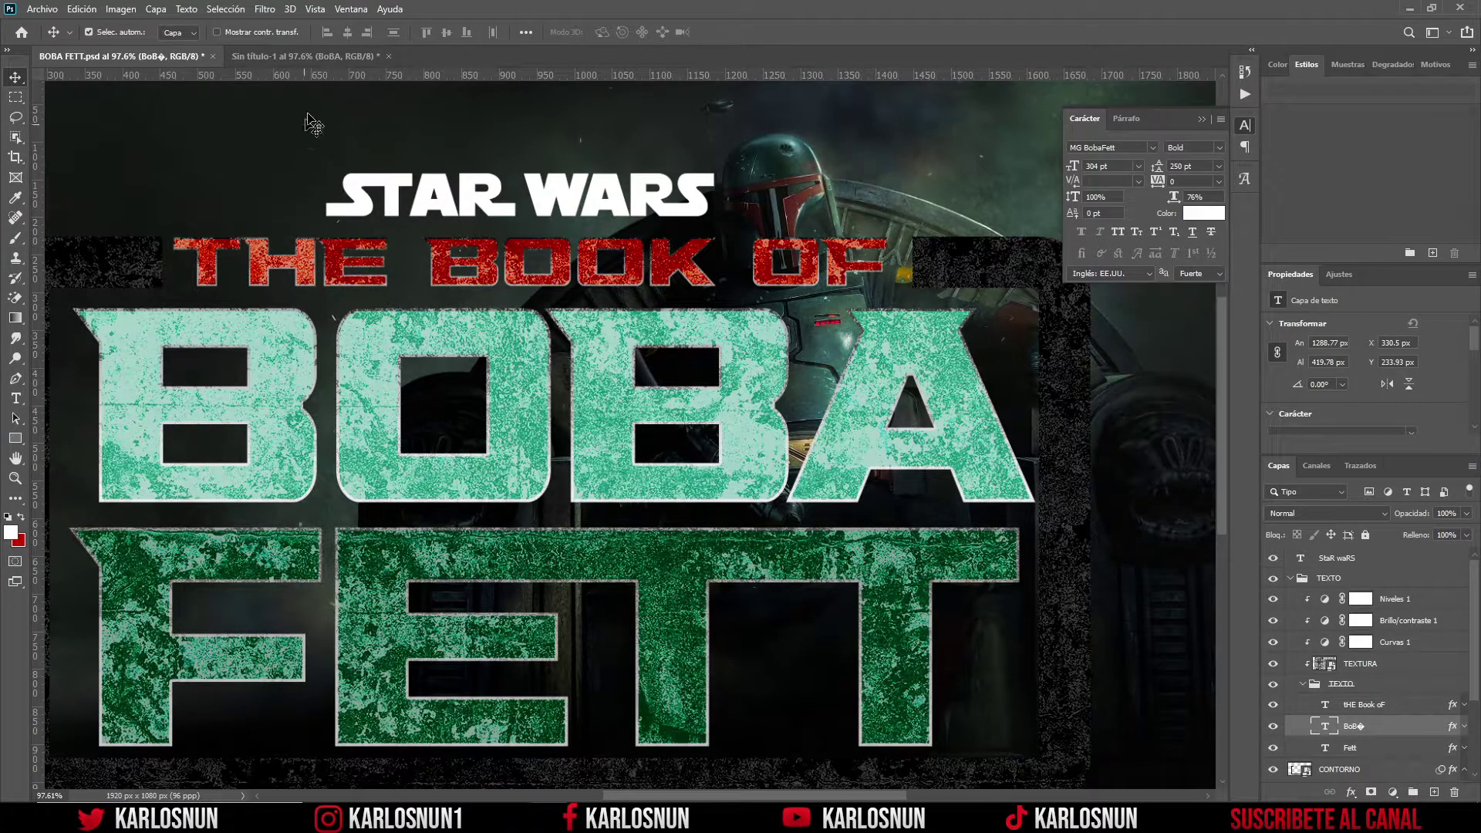
left_click(345, 58)
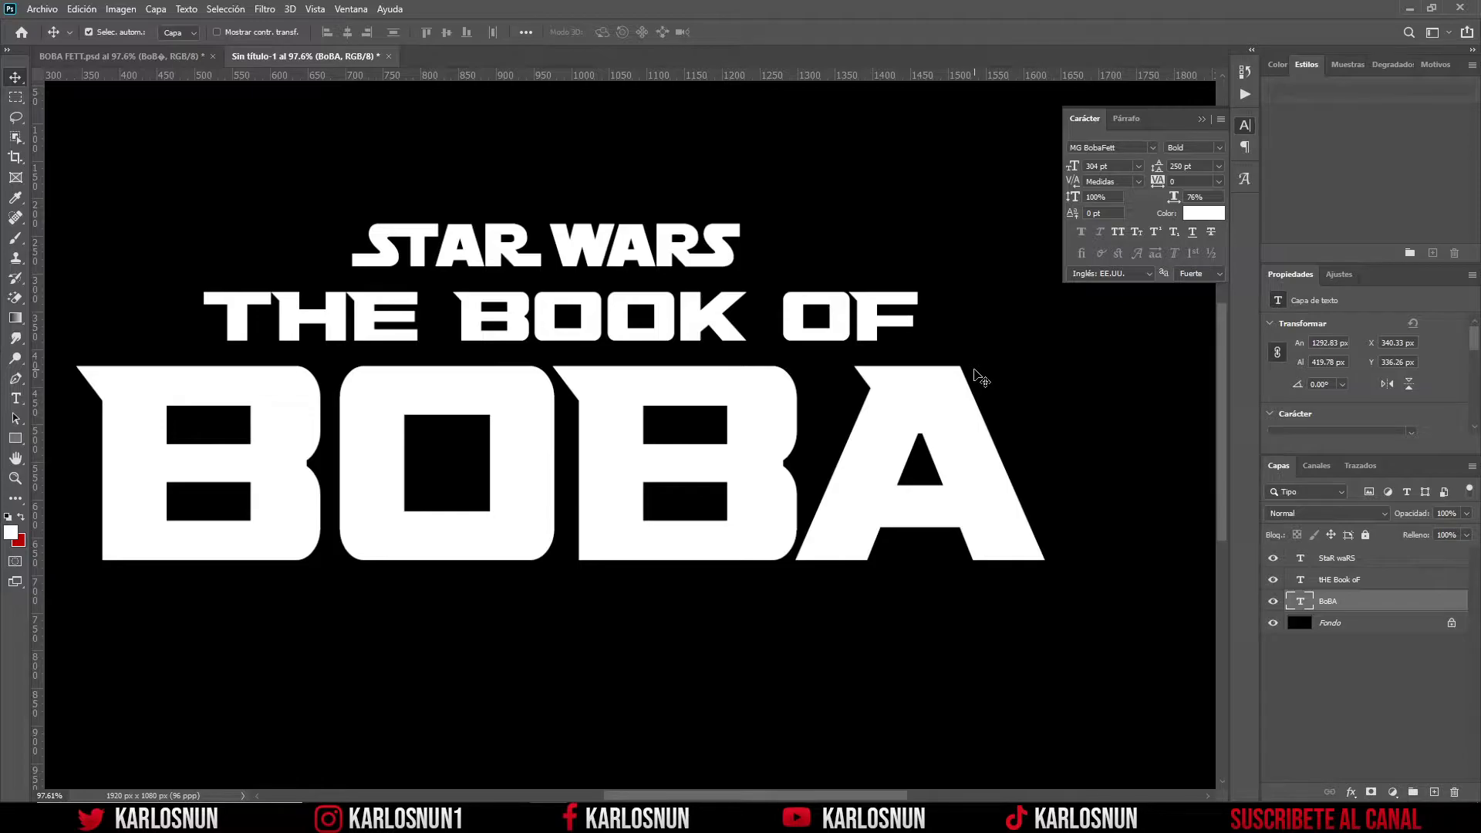
left_click(192, 11)
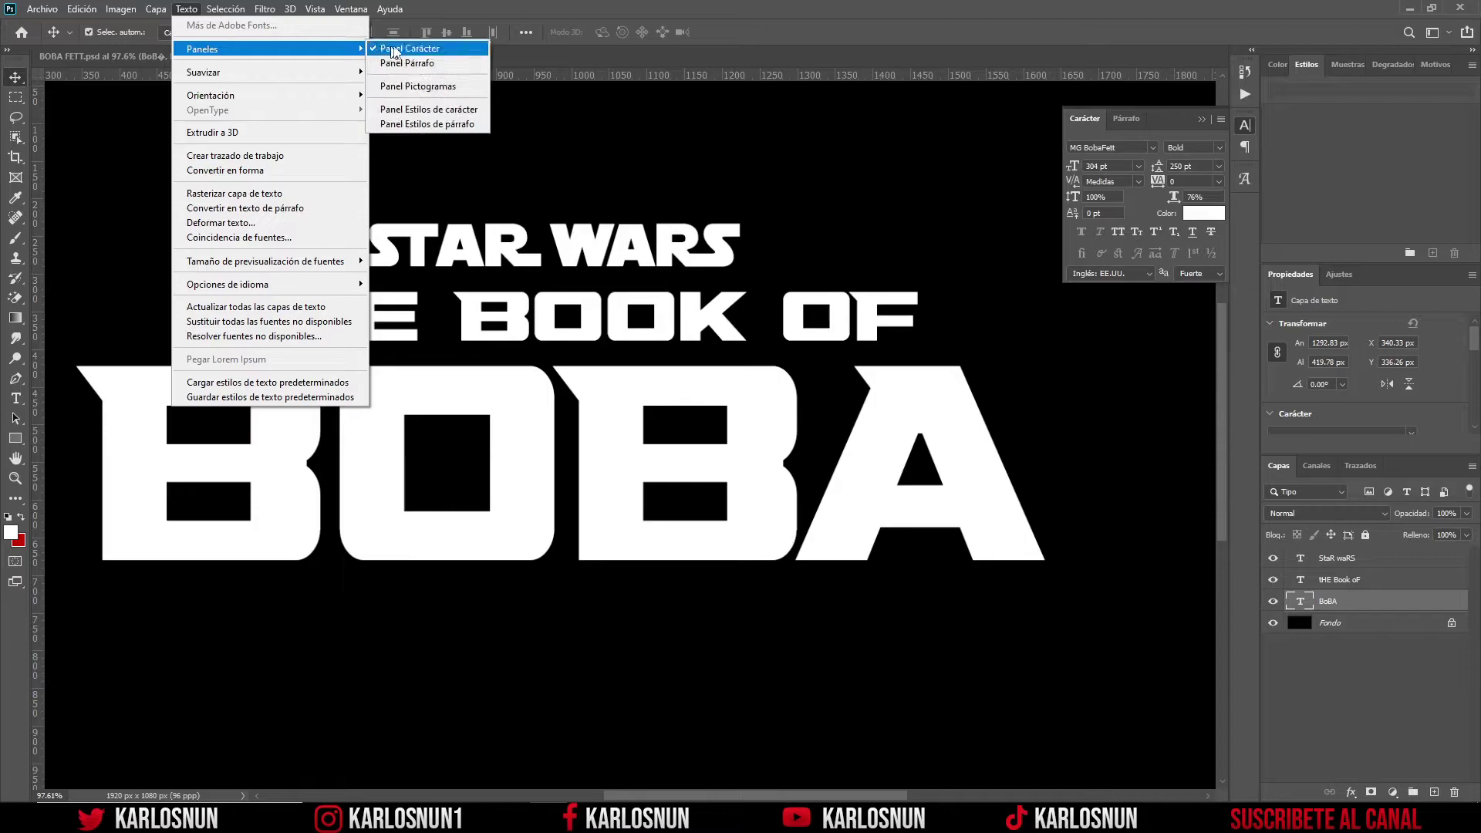
mouse_move(203, 49)
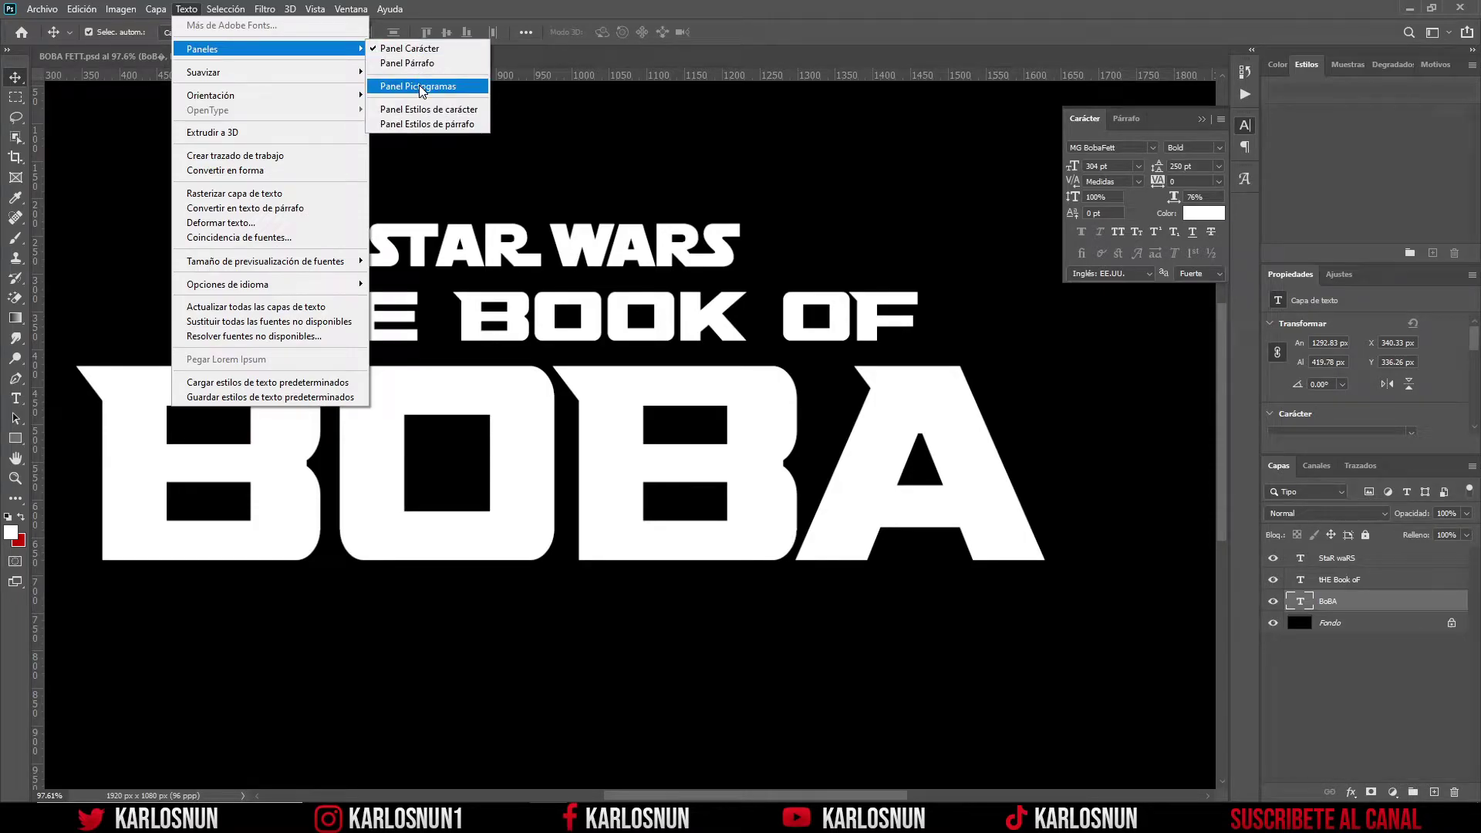
- Swap BOBA's final A for the MG BobaFett alternate A glyph and commit the text
left_click(842, 22)
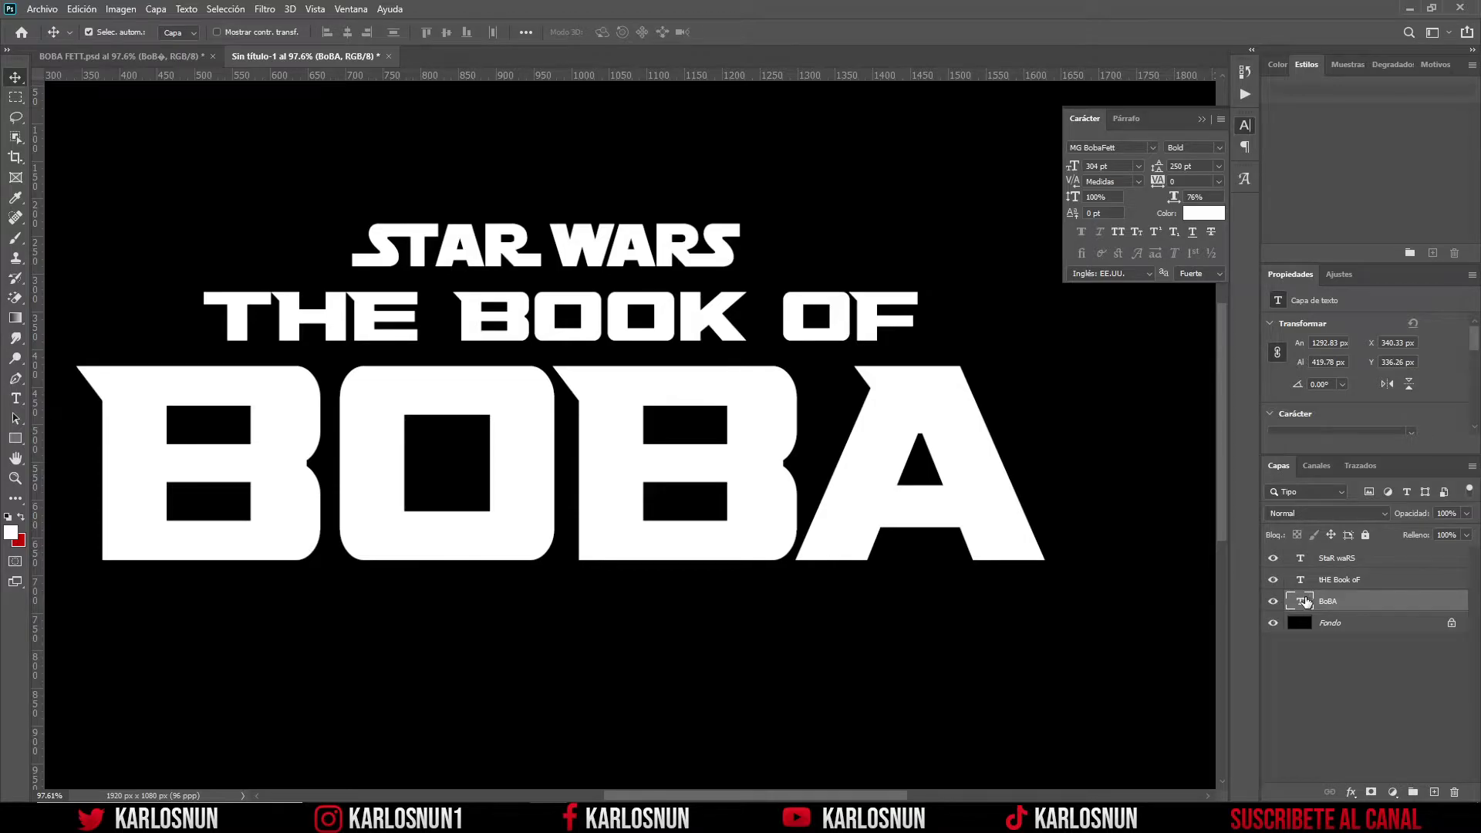
key("t")
key("Return")
left_click(1034, 491)
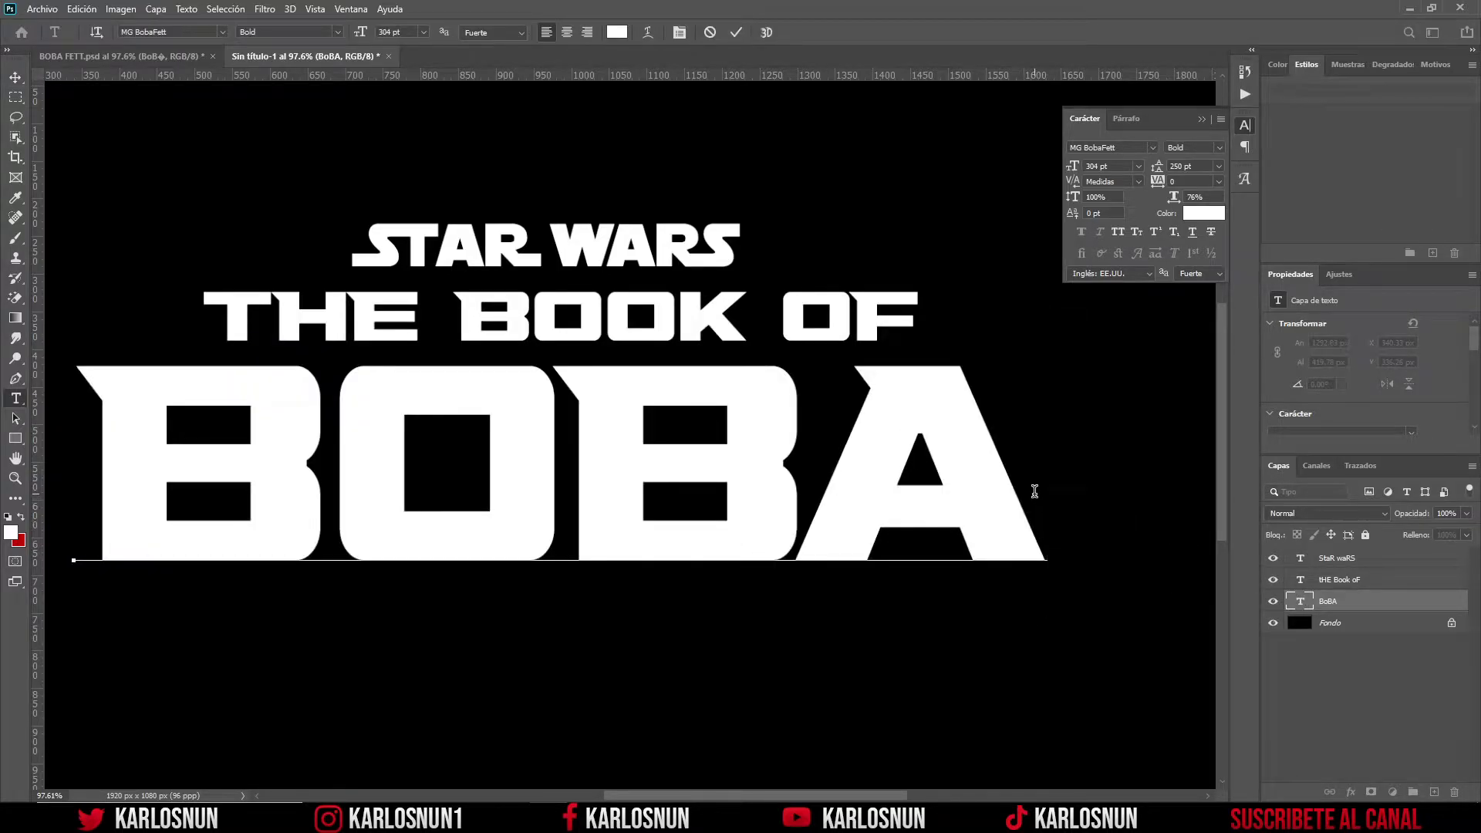
key("BackSpace")
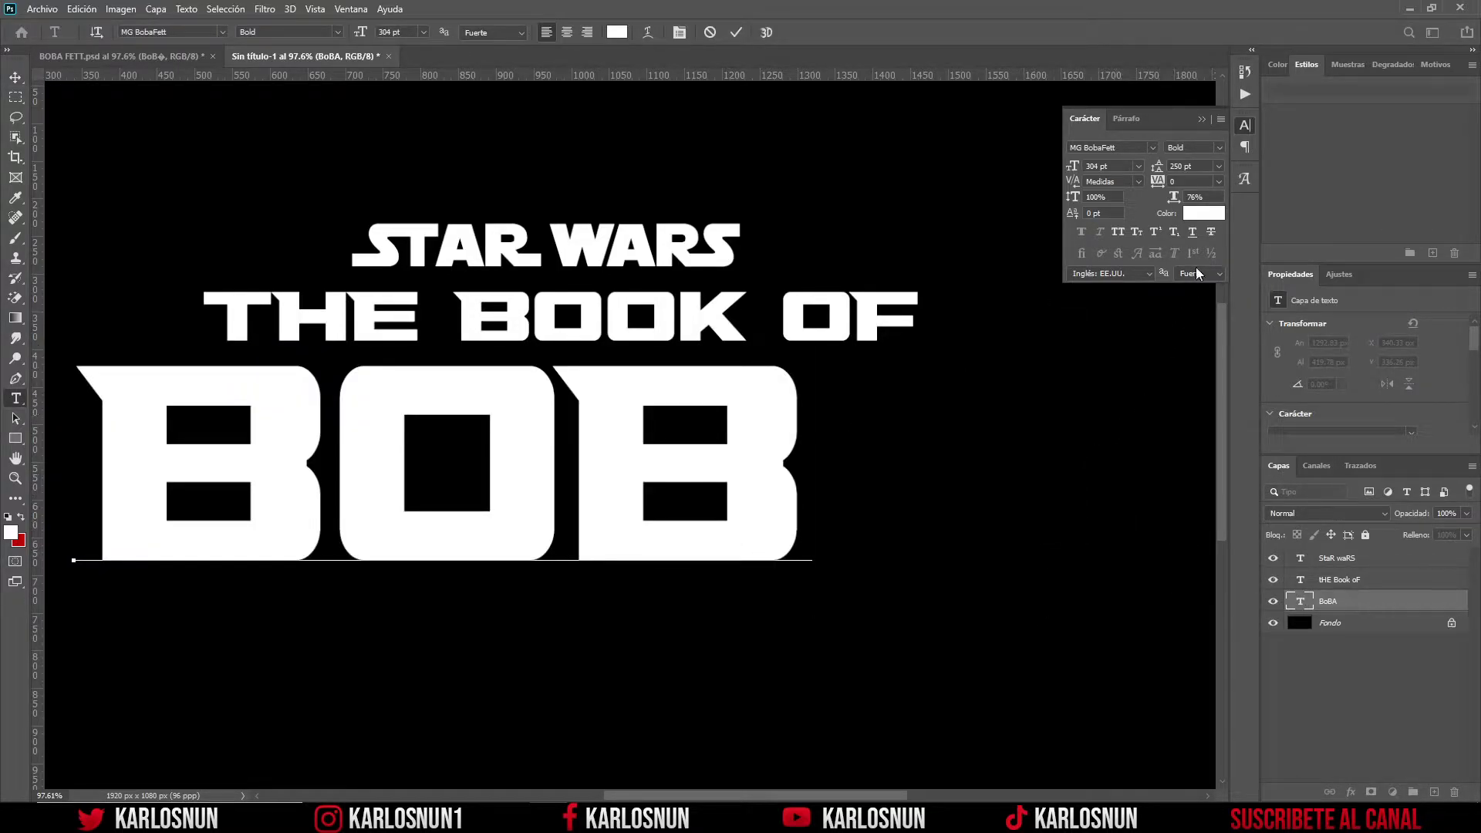
left_click(1244, 179)
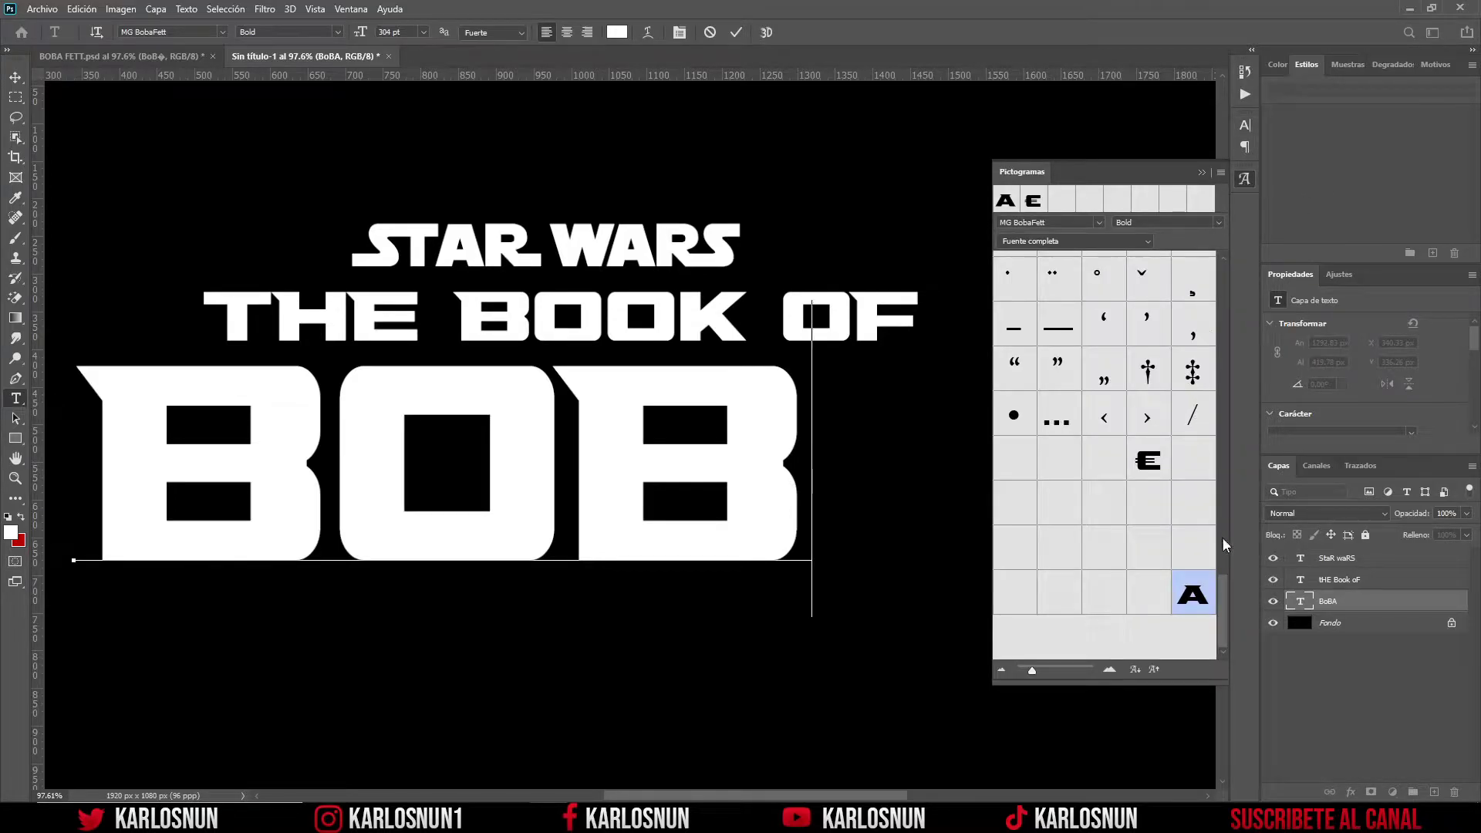
mouse_move(1220, 576)
left_mouse_down()
mouse_move(1229, 258)
mouse_move(1230, 604)
left_mouse_up()
double_click(1192, 595)
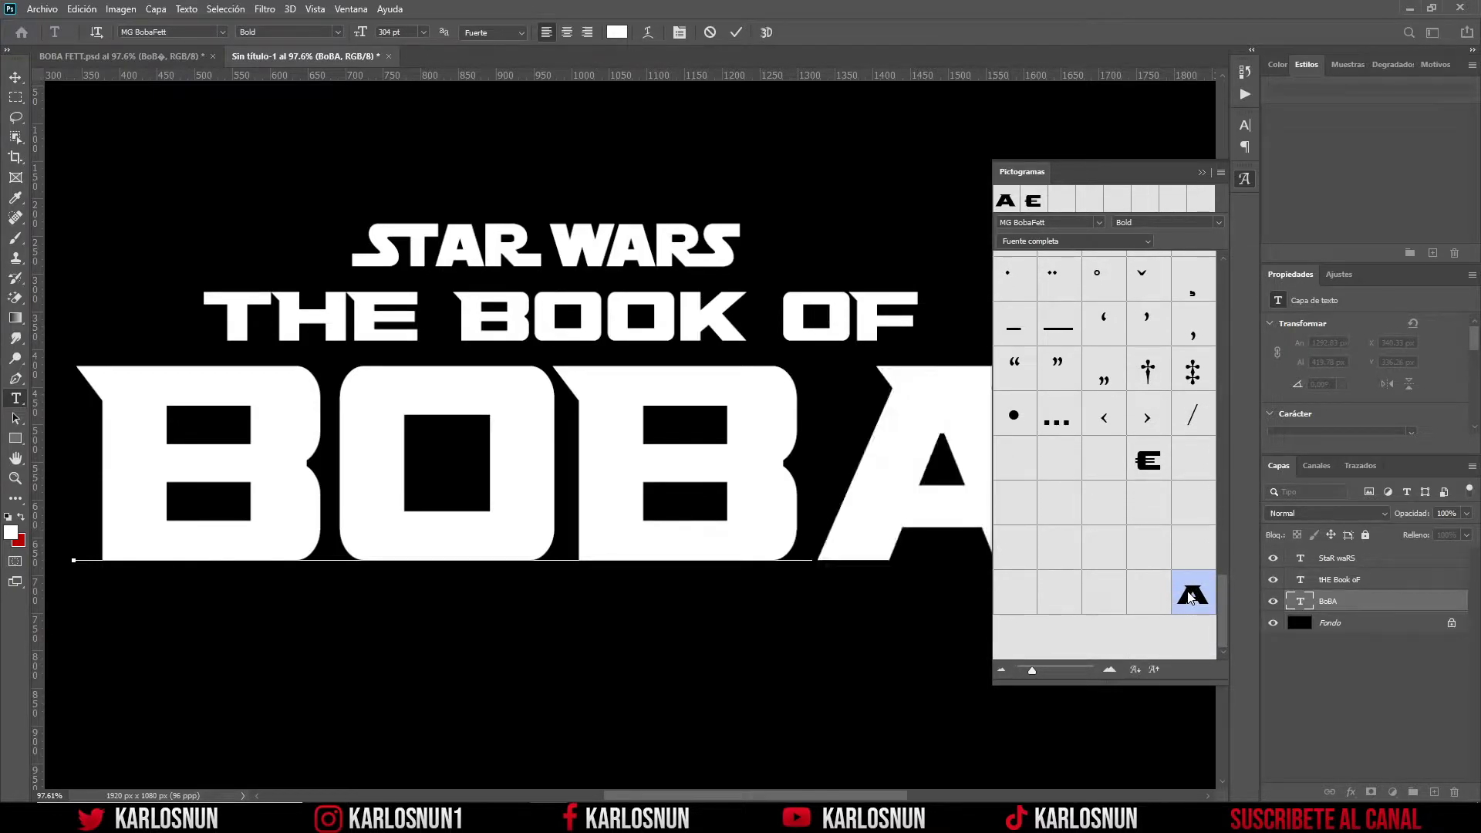
left_click(737, 35)
key("v")
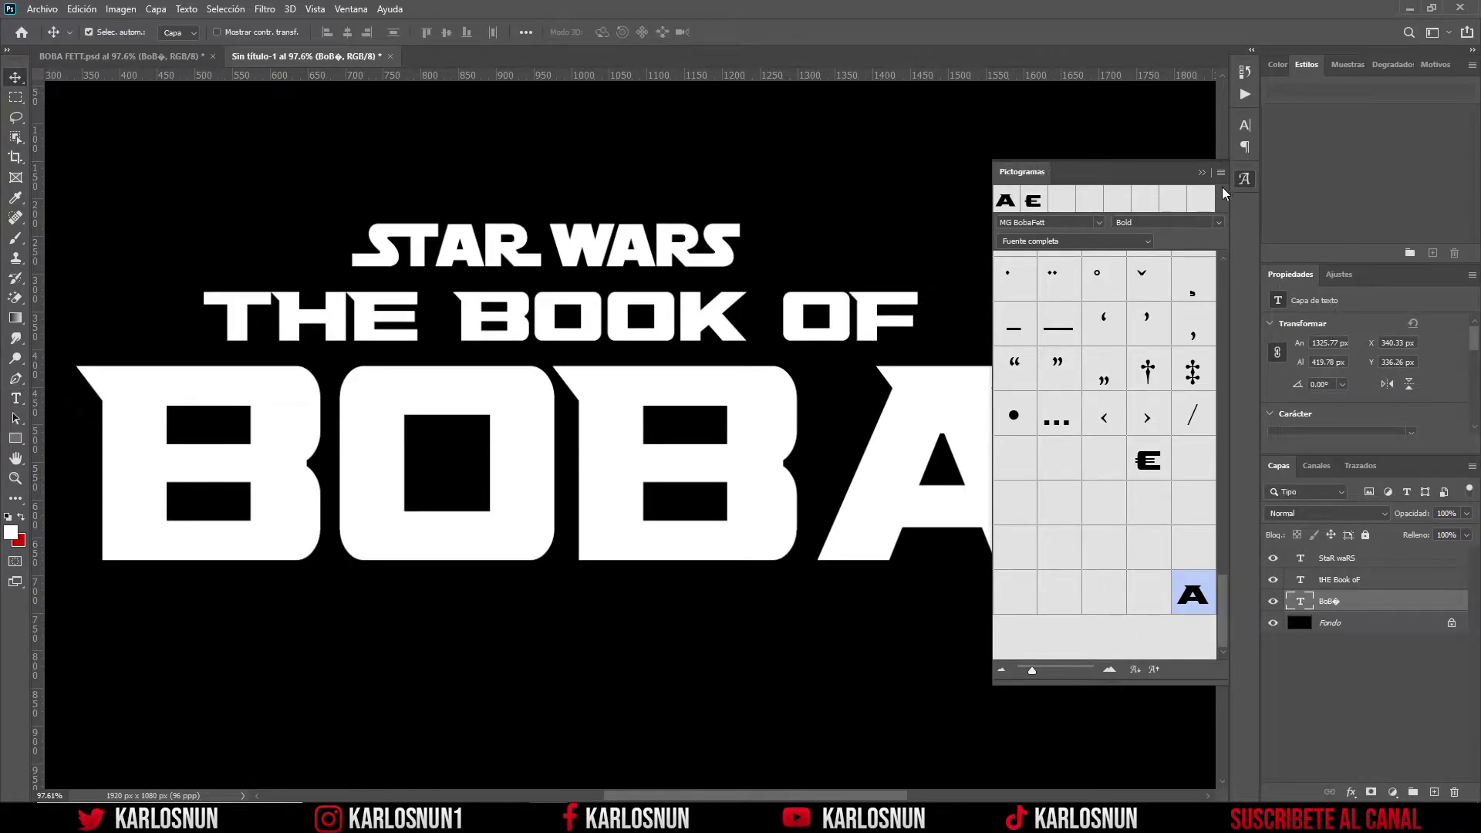
left_click(1246, 183)
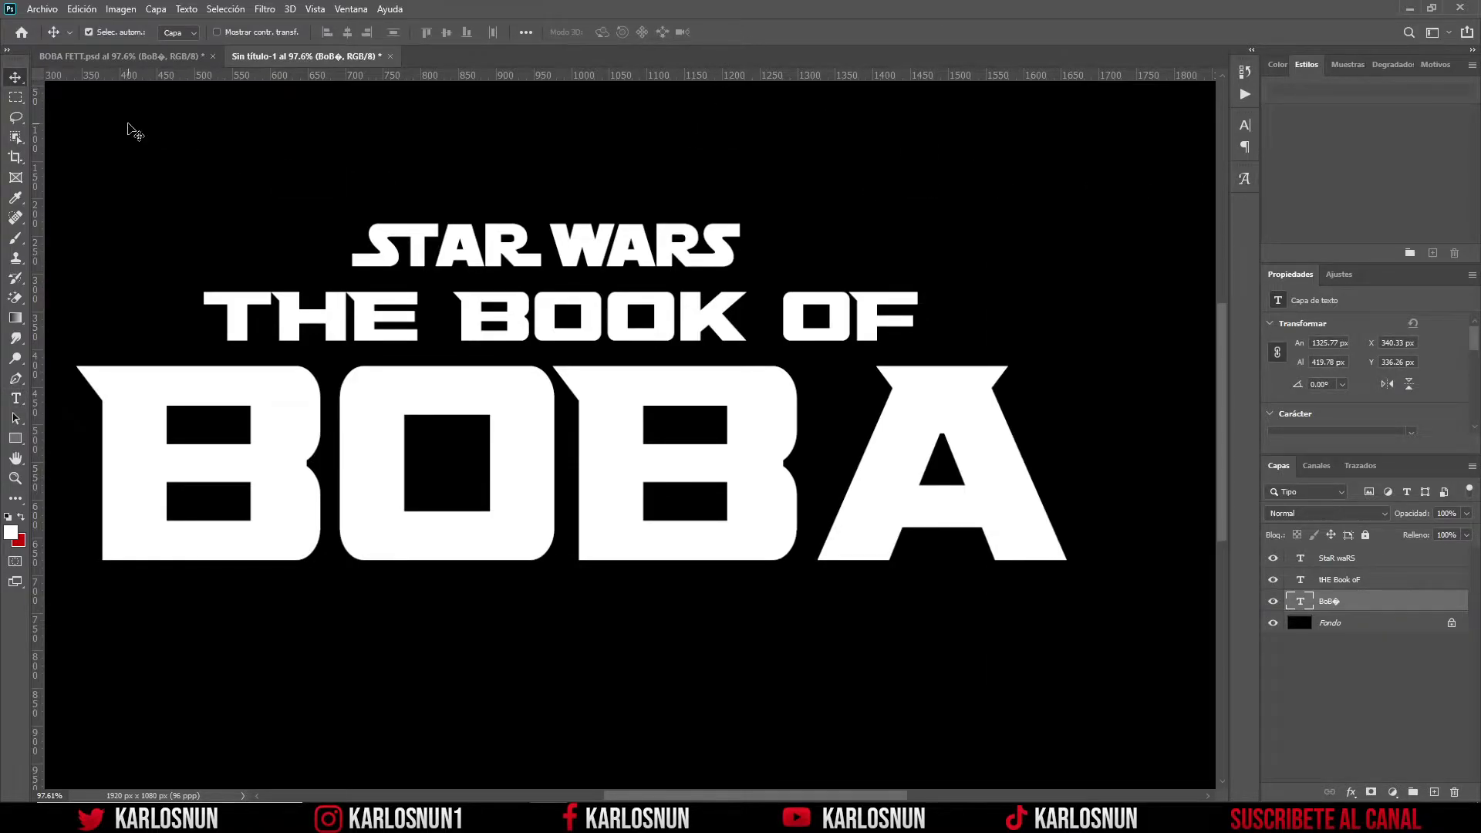
left_click(182, 58)
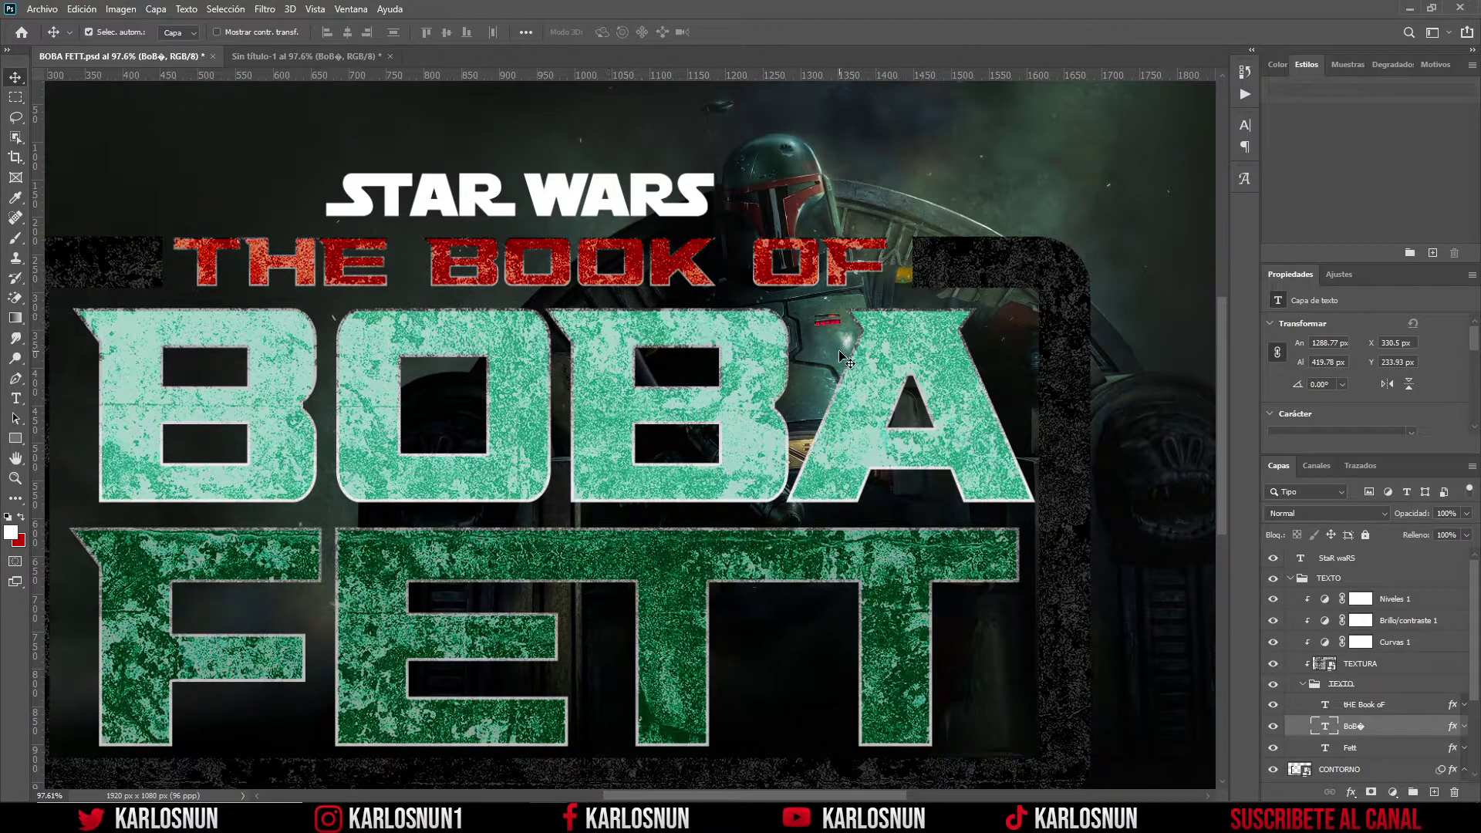
left_click(304, 57)
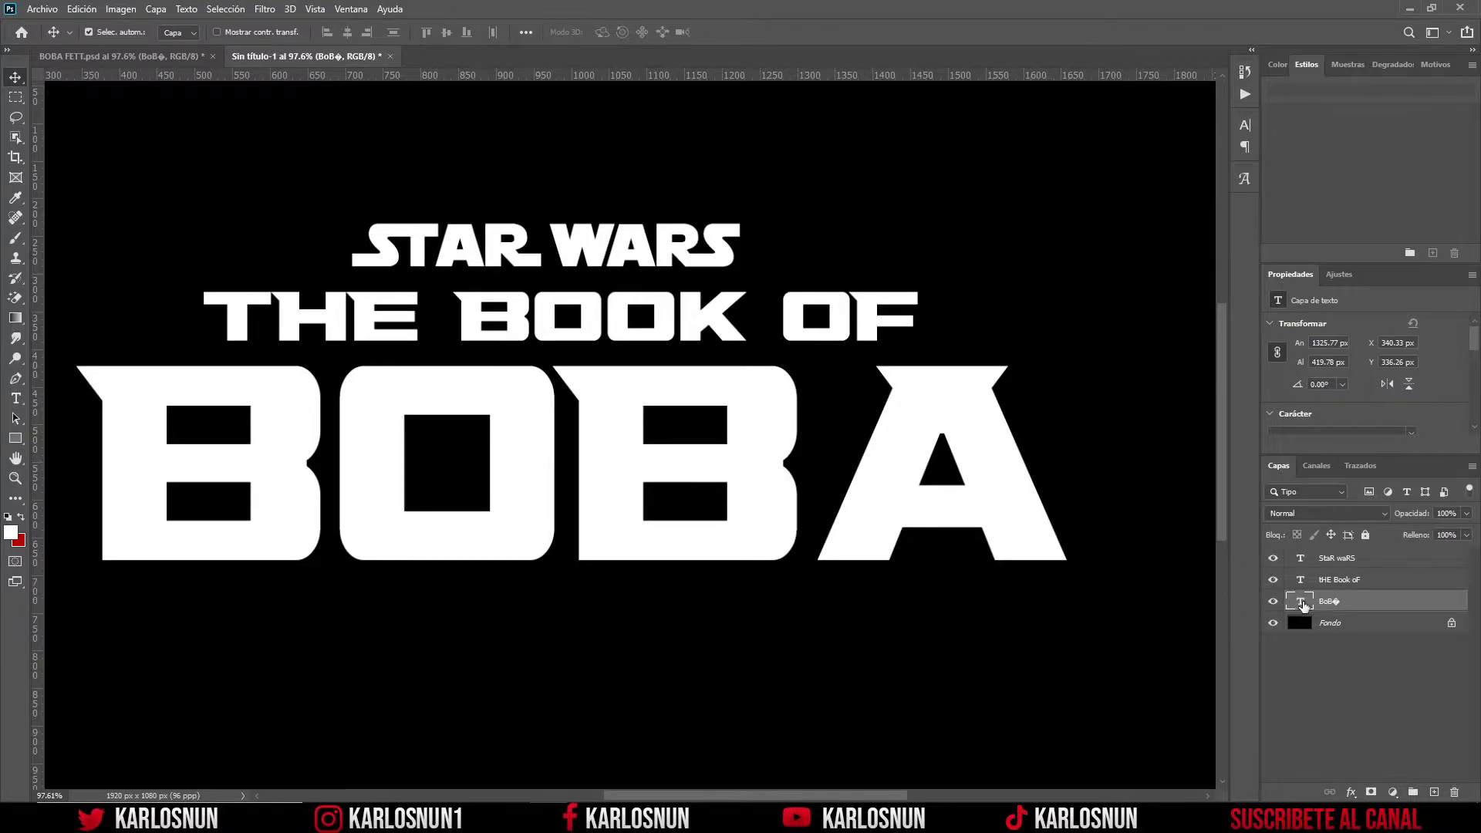
- Tighten the kerning between BOBA's O and B to -108
double_click(1300, 601)
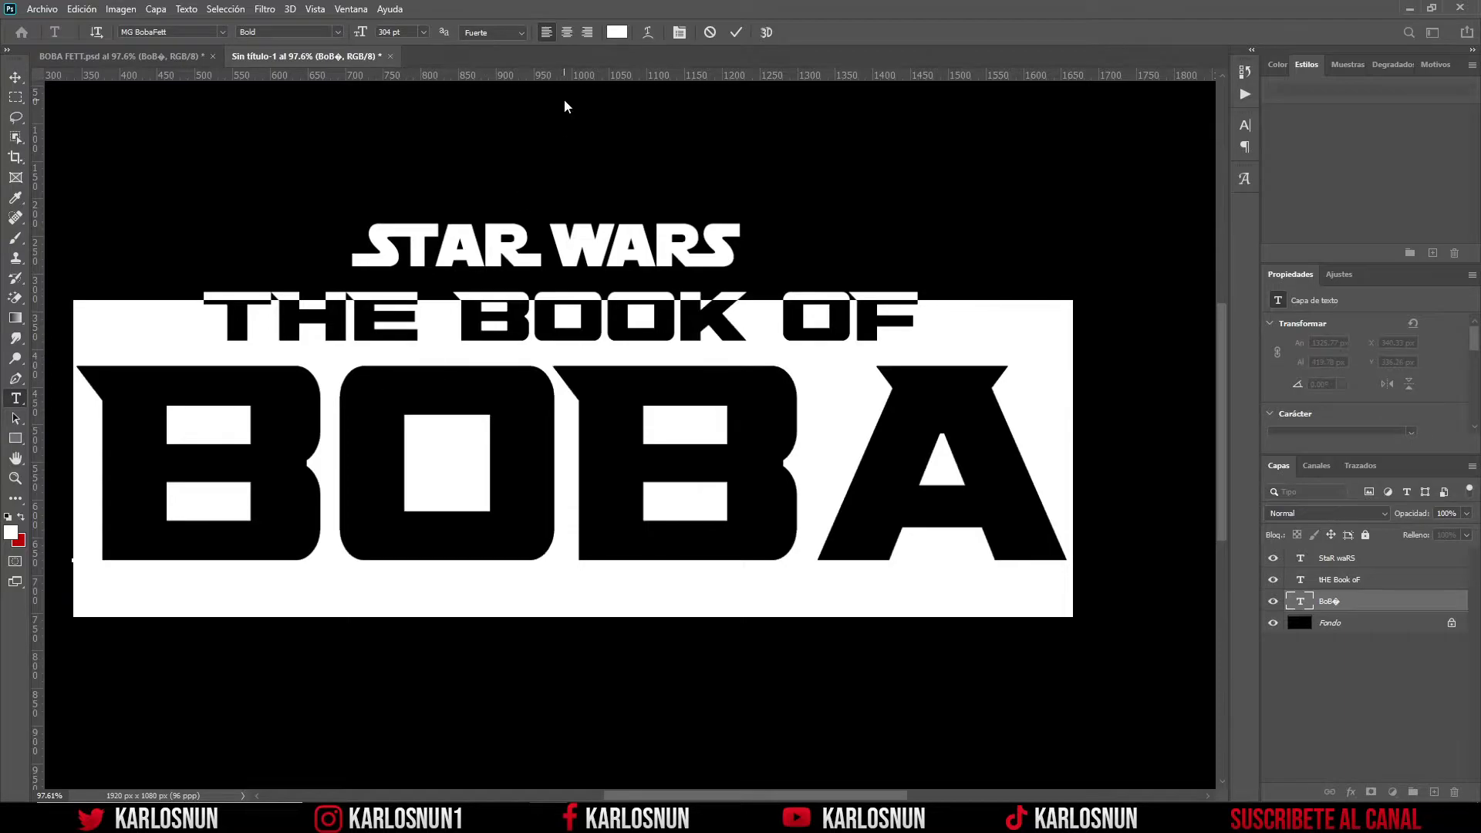
left_click(329, 429)
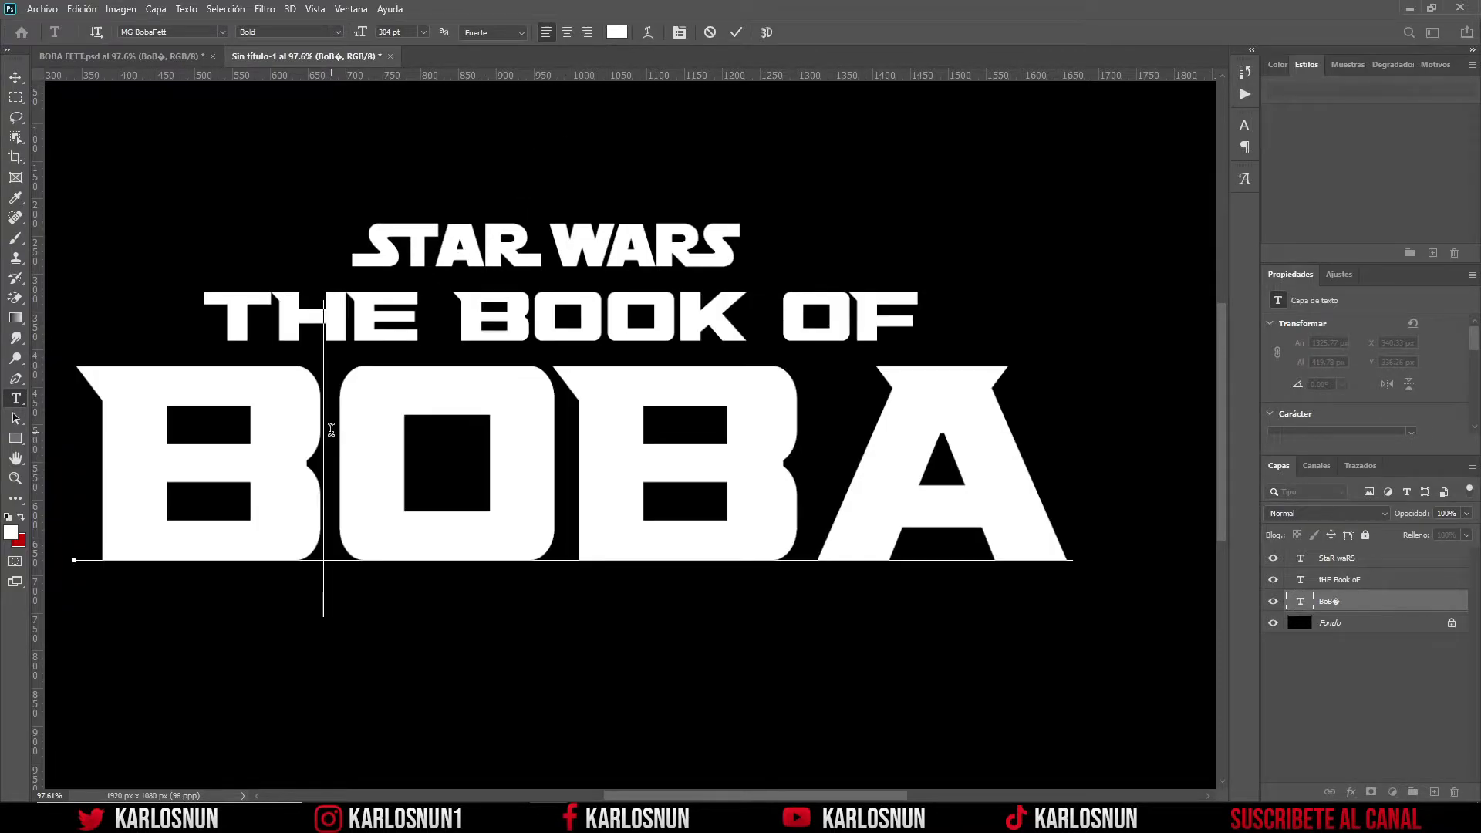
left_click(679, 32)
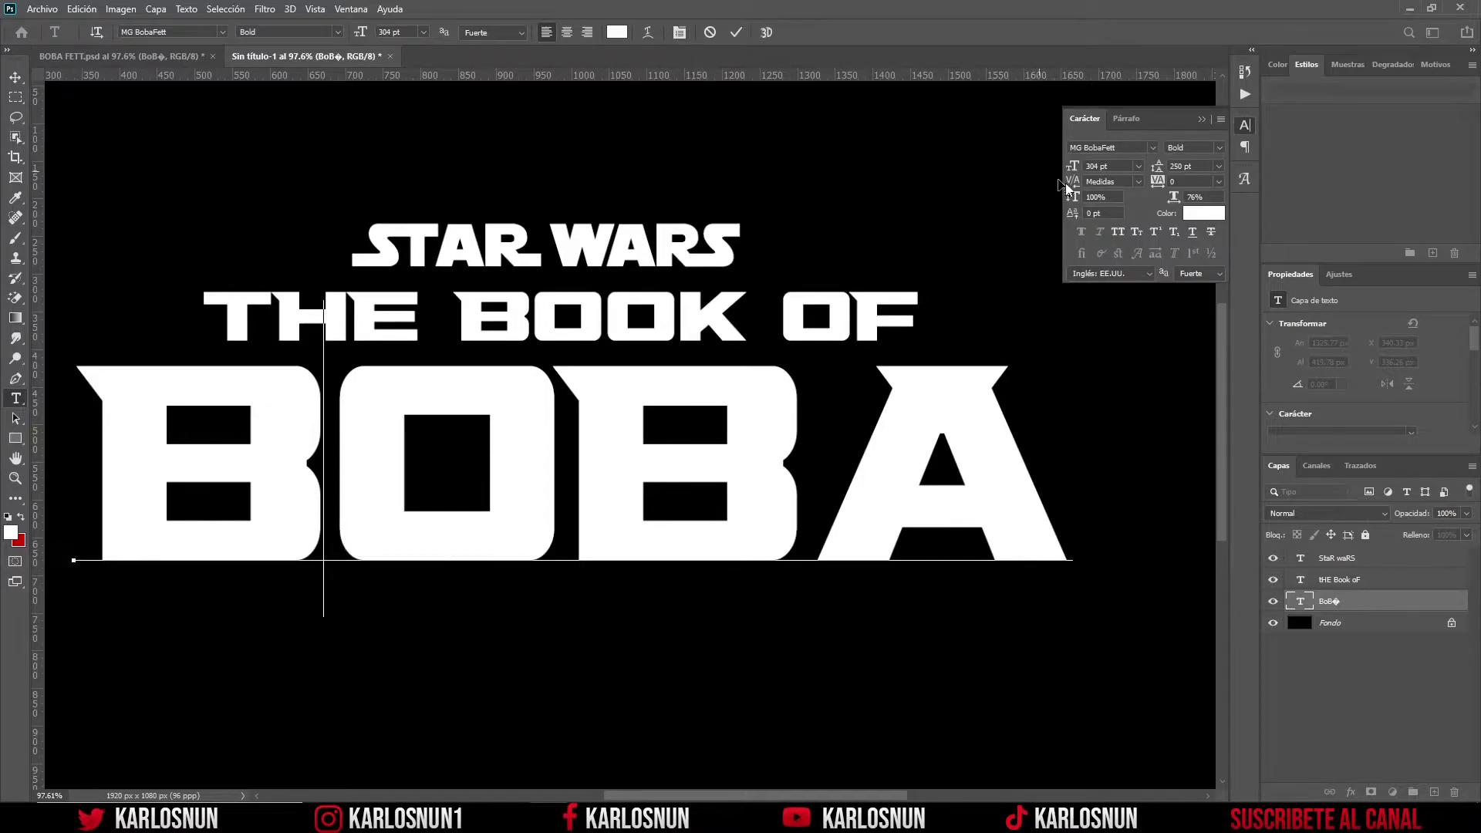
left_click(1116, 181)
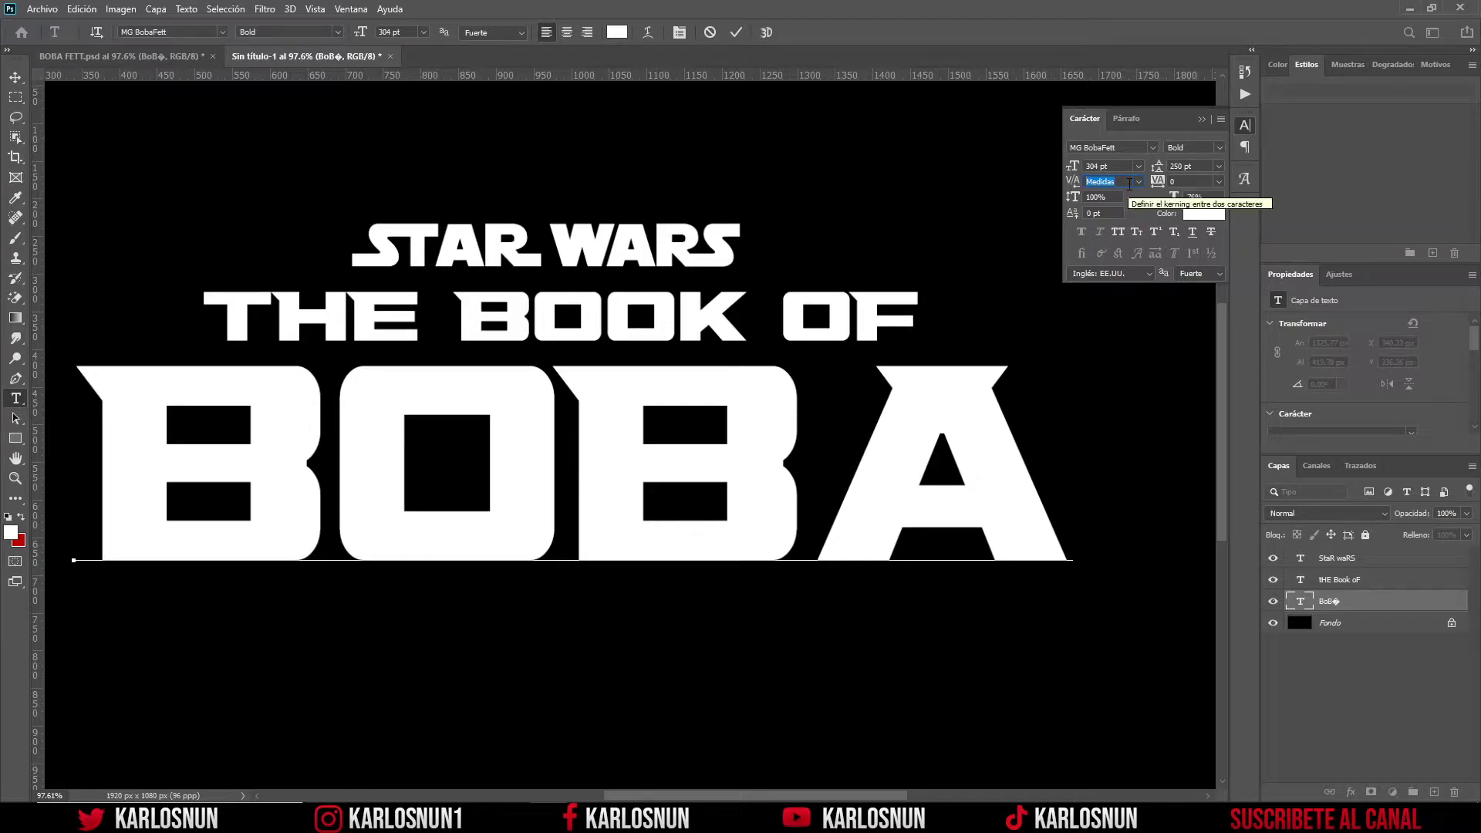
left_click(573, 433)
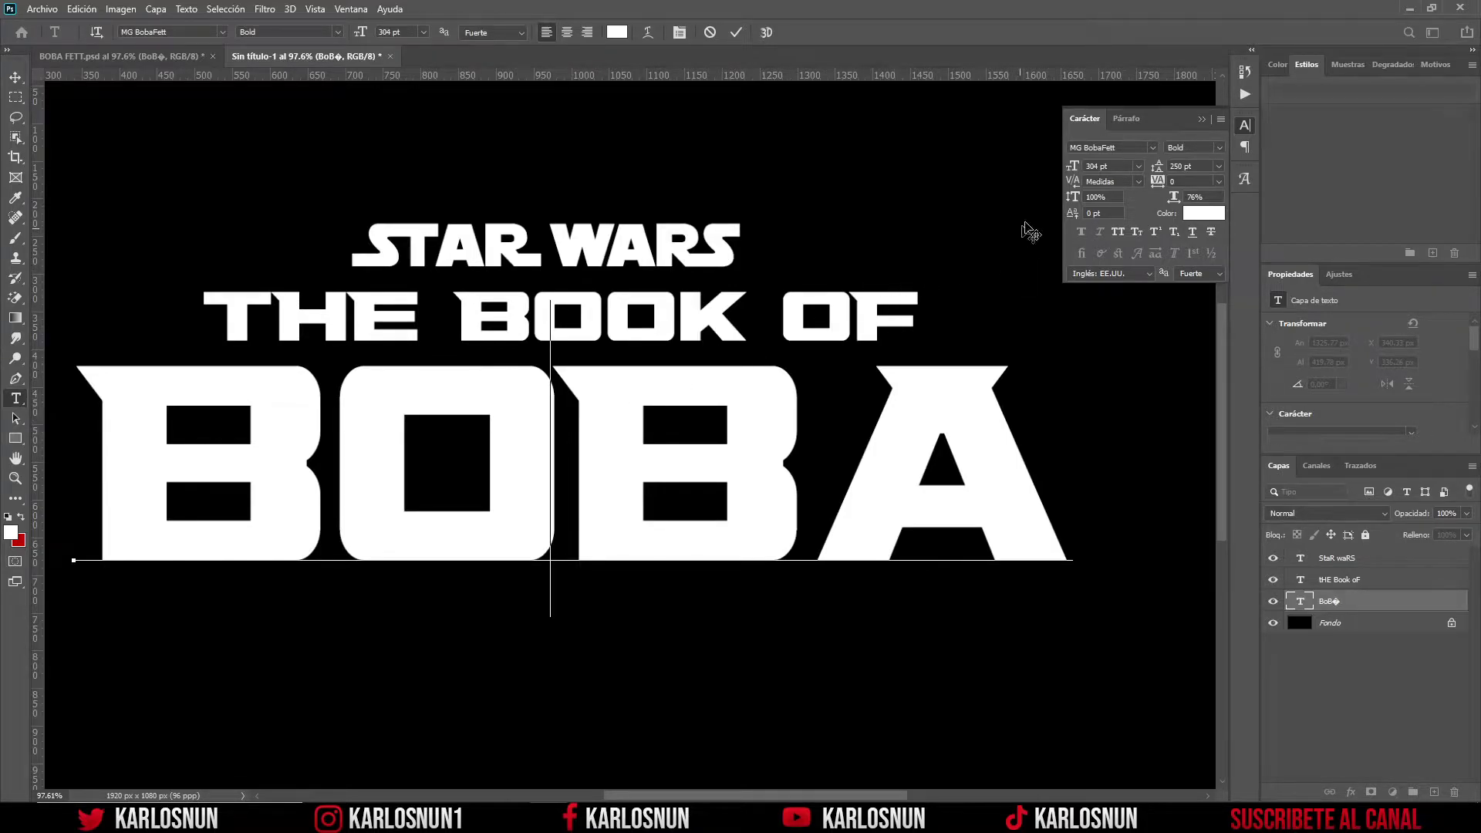
left_click(1072, 182)
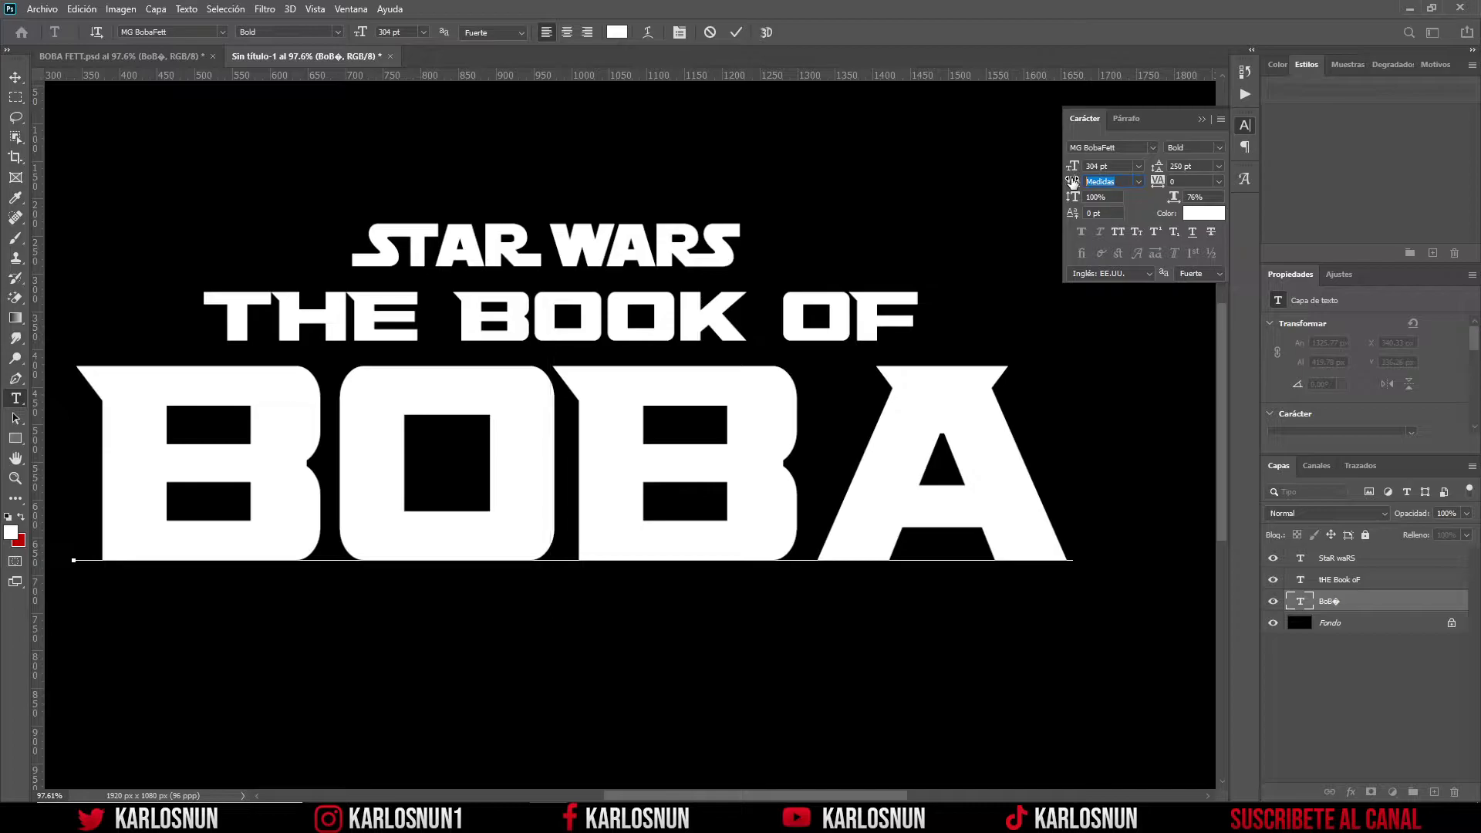
type("-10")
type("8")
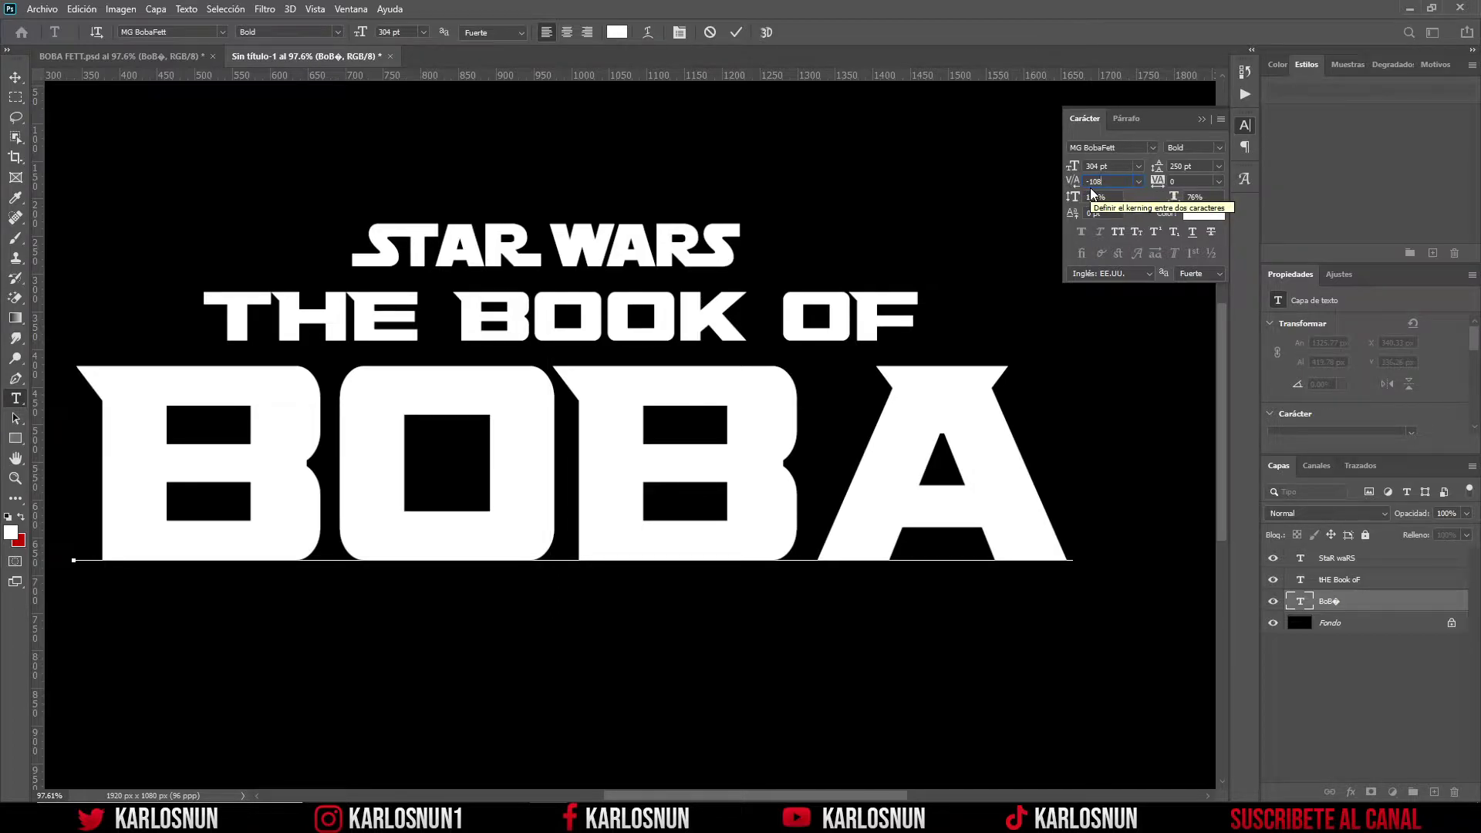
key("Return")
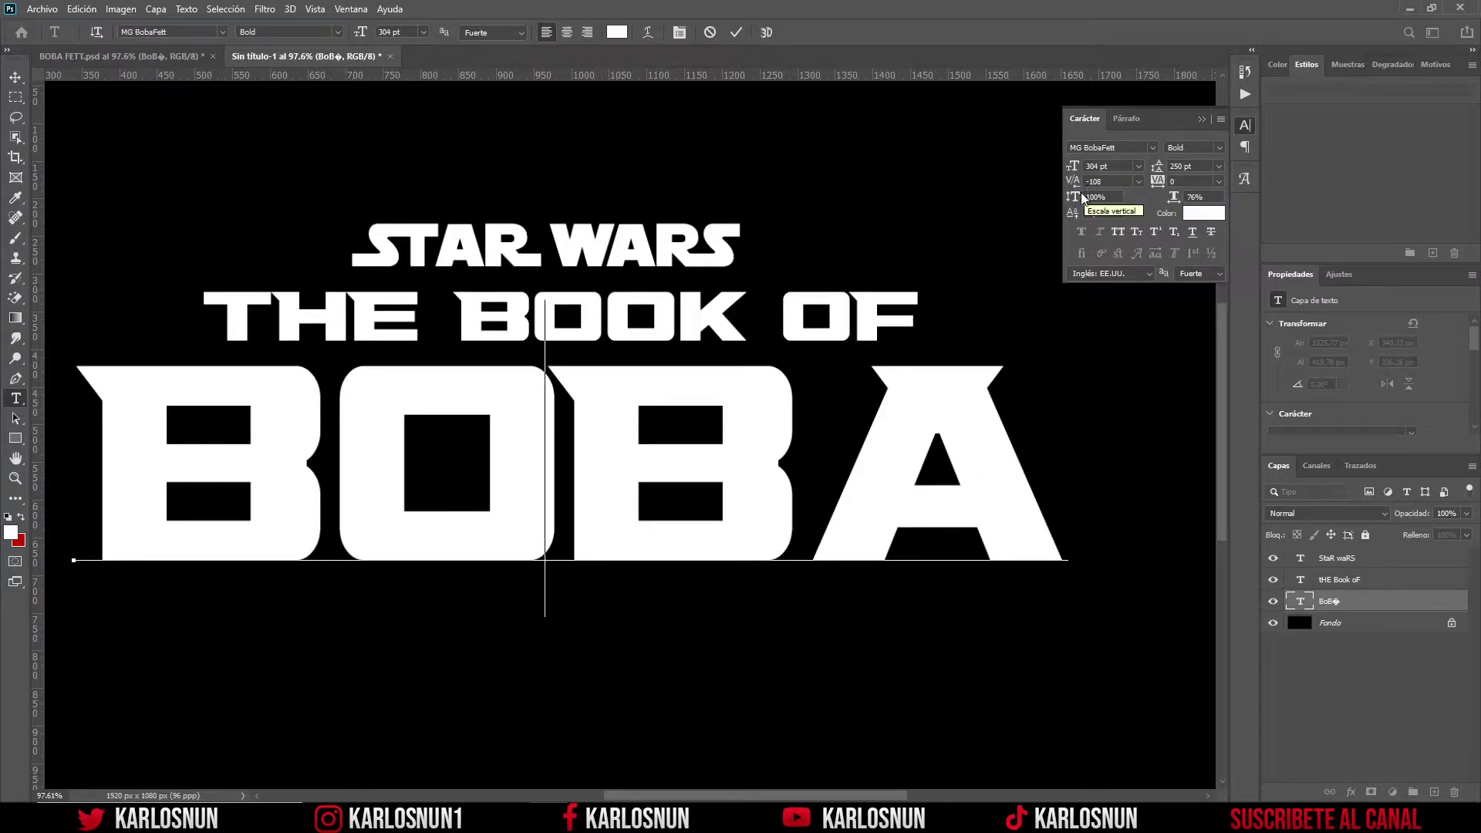
- Tighten the kerning between BOBA's B and A to -100 and commit the text
left_click(812, 435)
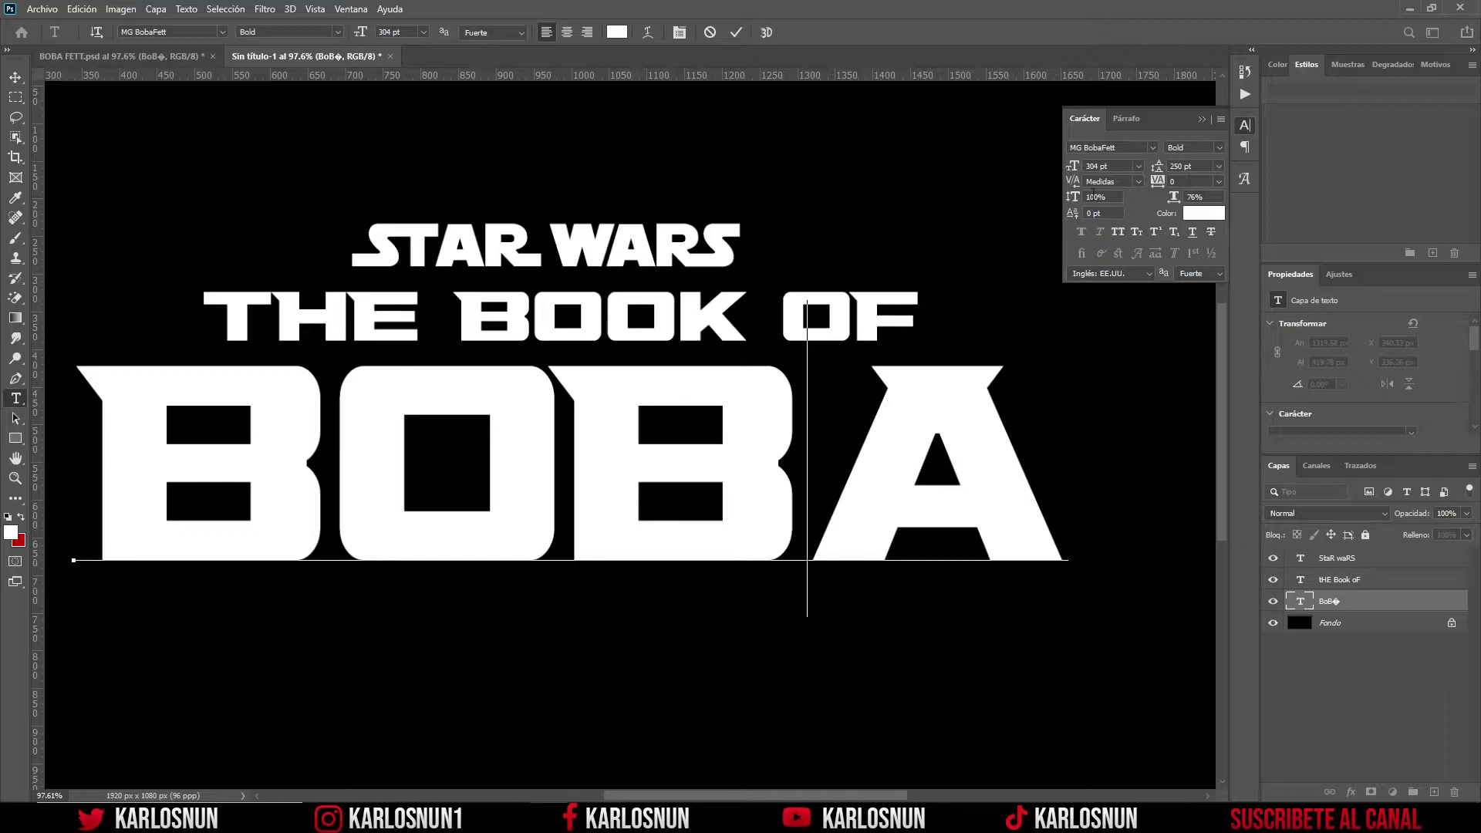
left_click(1076, 183)
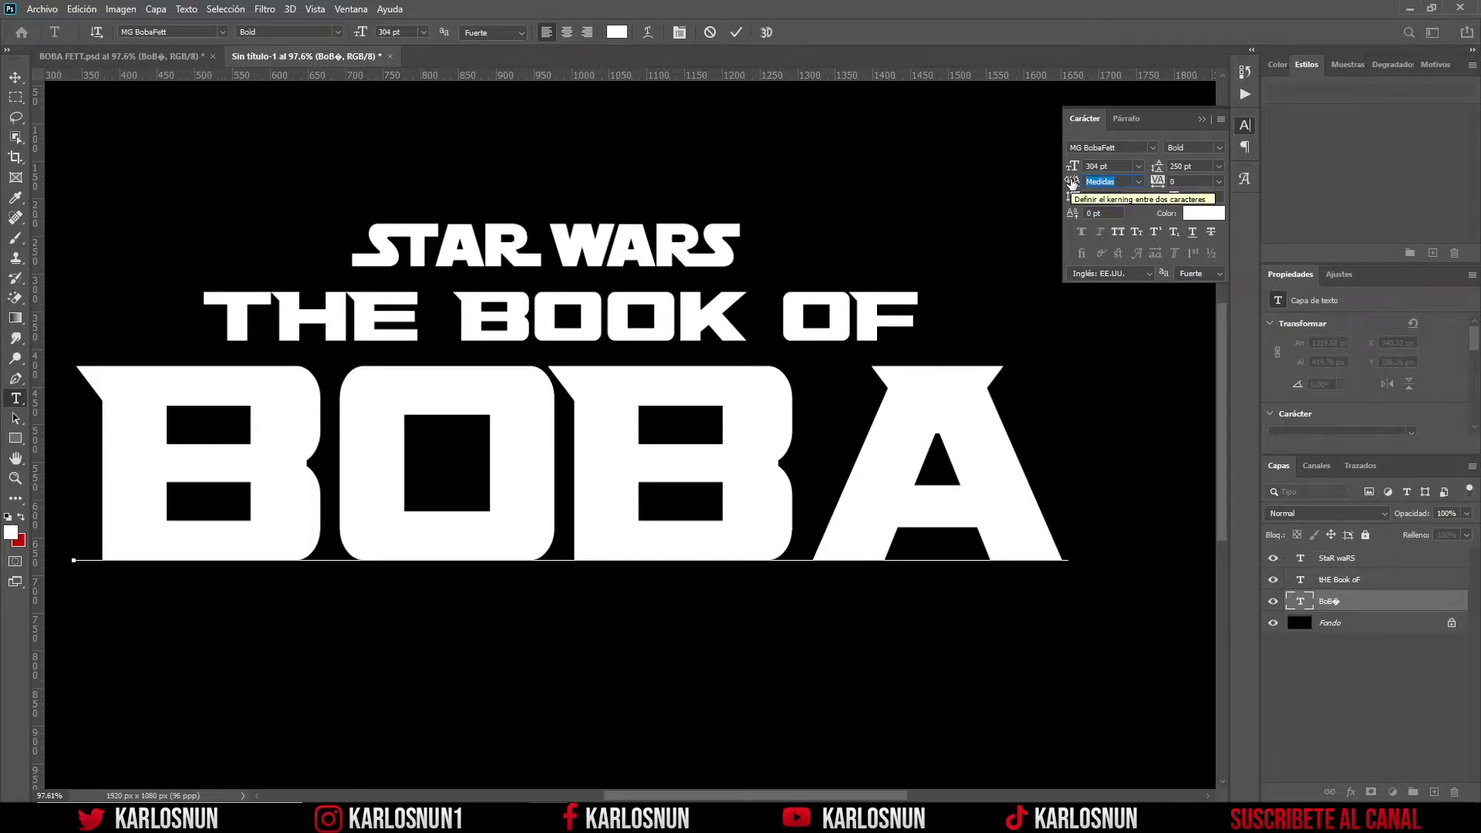
type("-100")
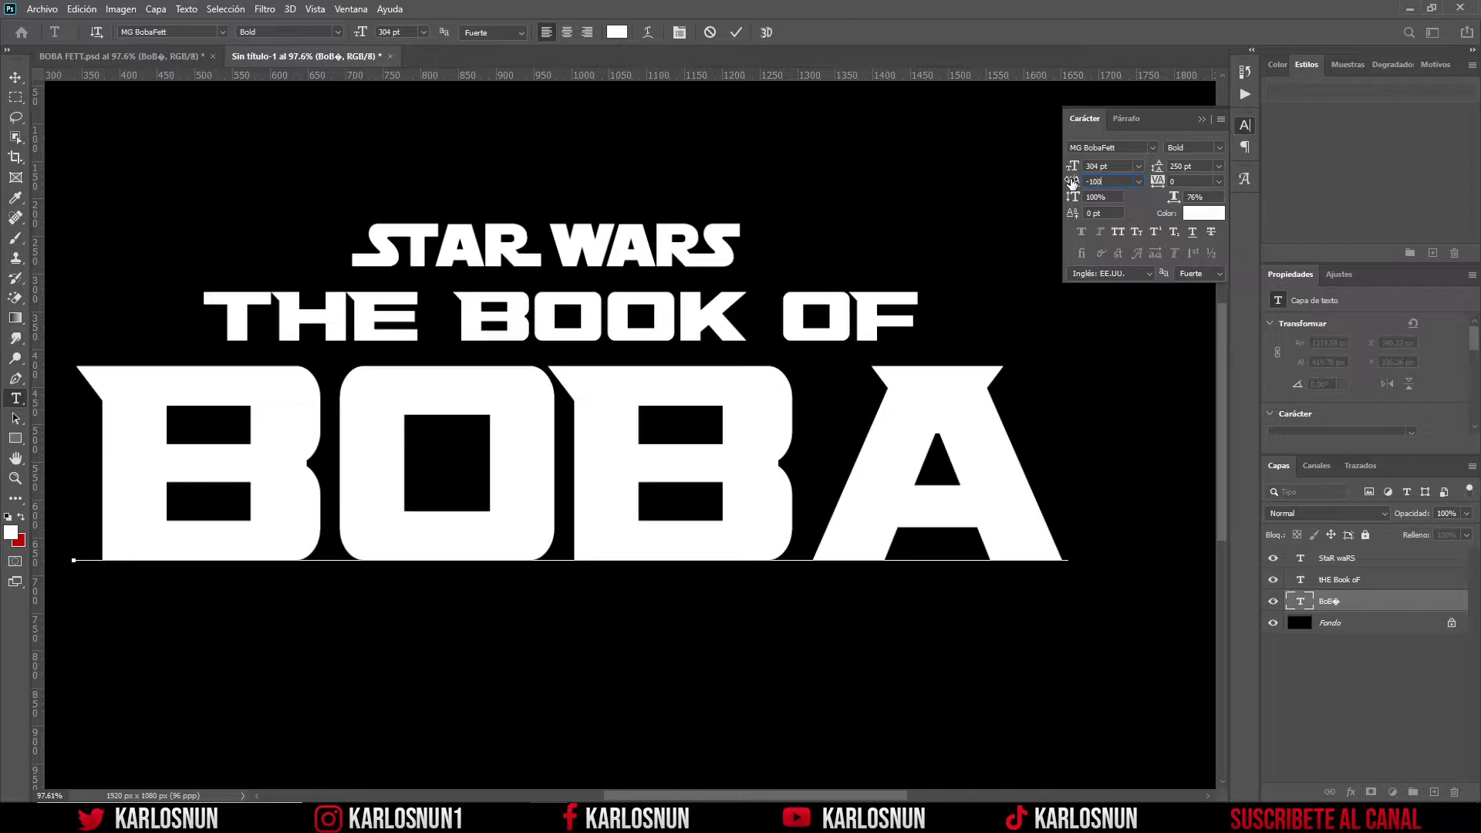
key("Return")
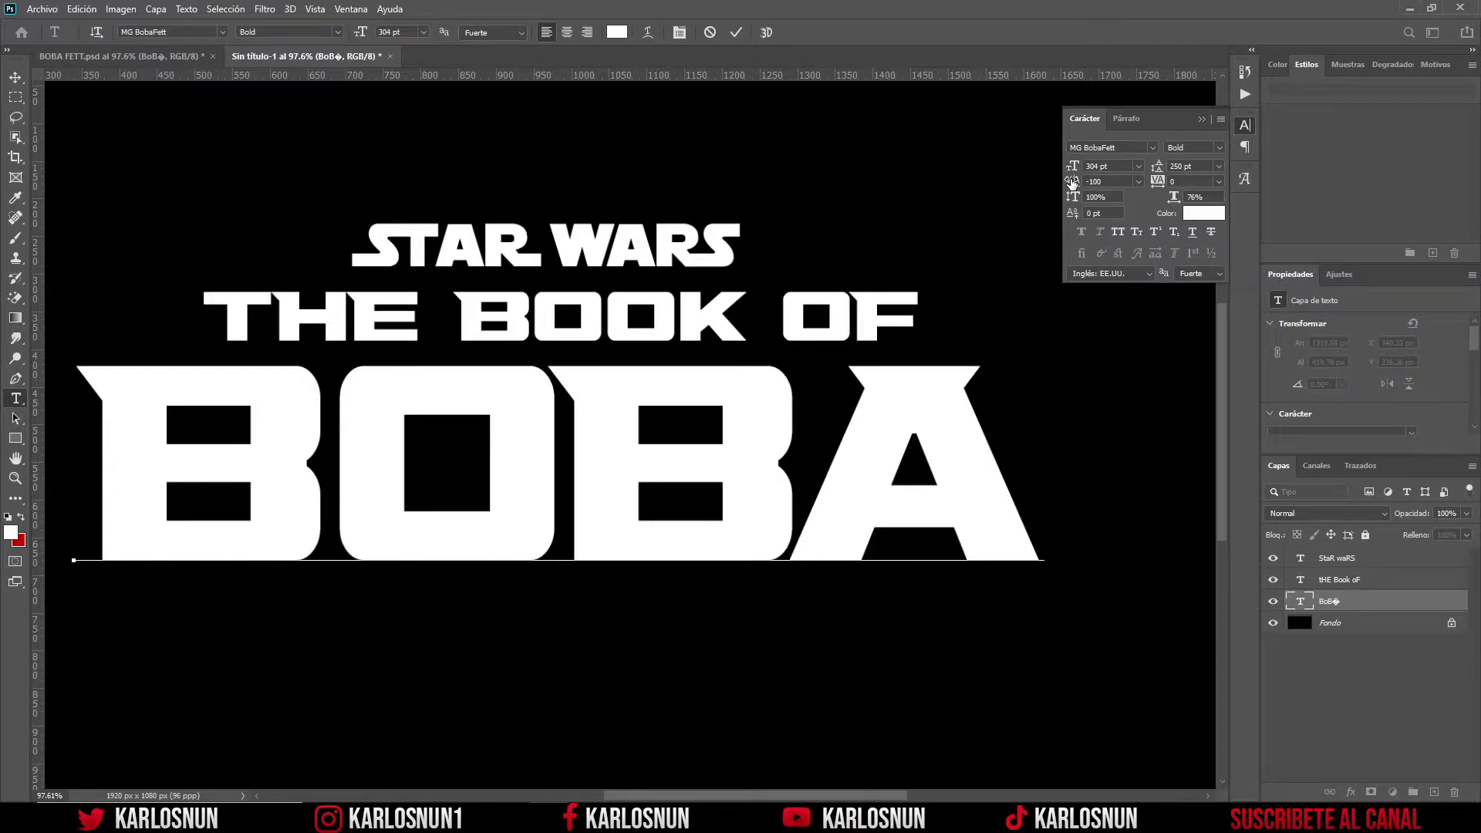
left_click(733, 36)
key("v")
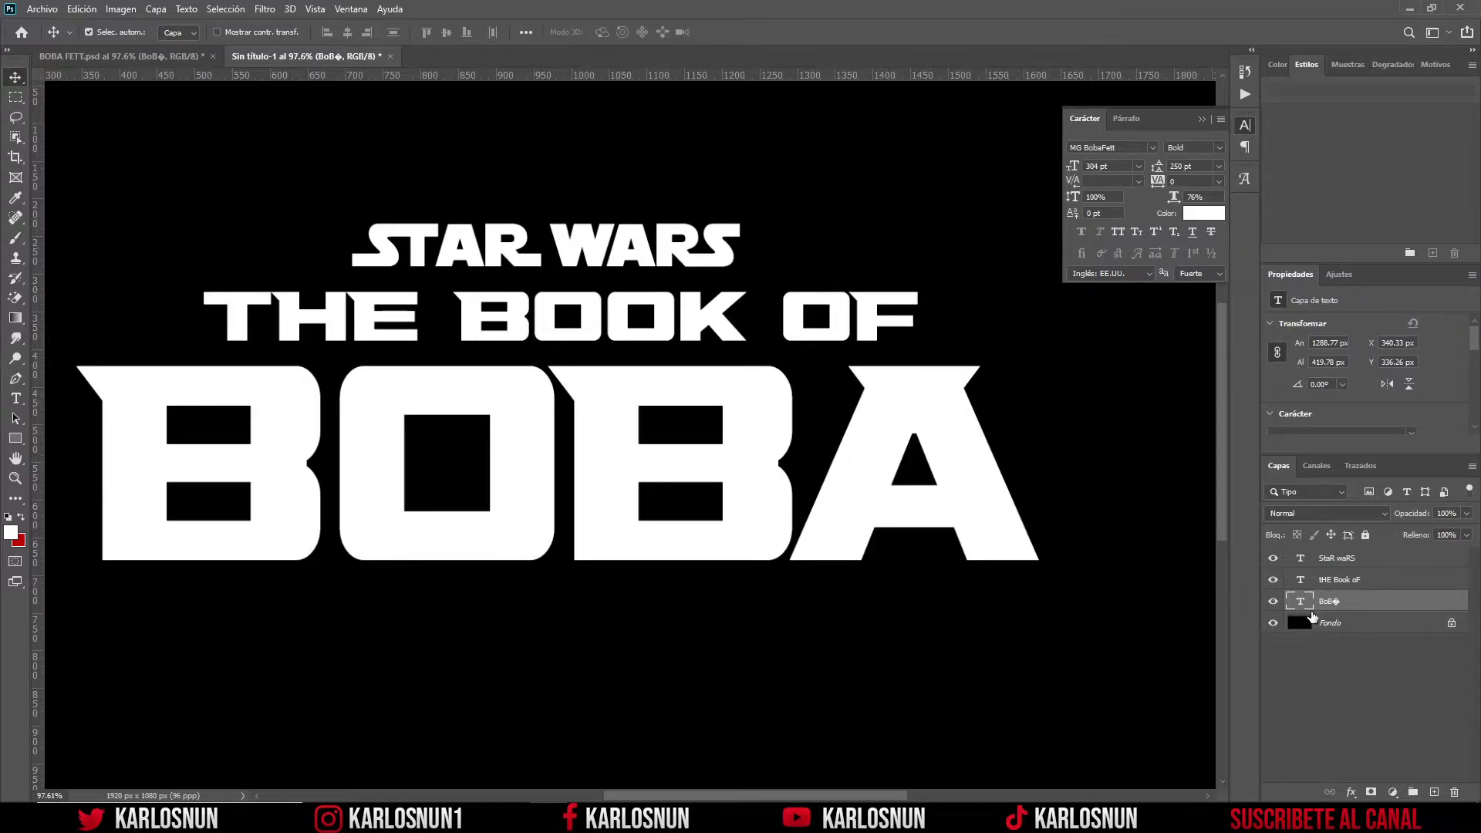
- After checking the reference, set BOBA's type to 343 pt with 77% horizontal scale
left_click(1319, 622)
left_click(182, 59)
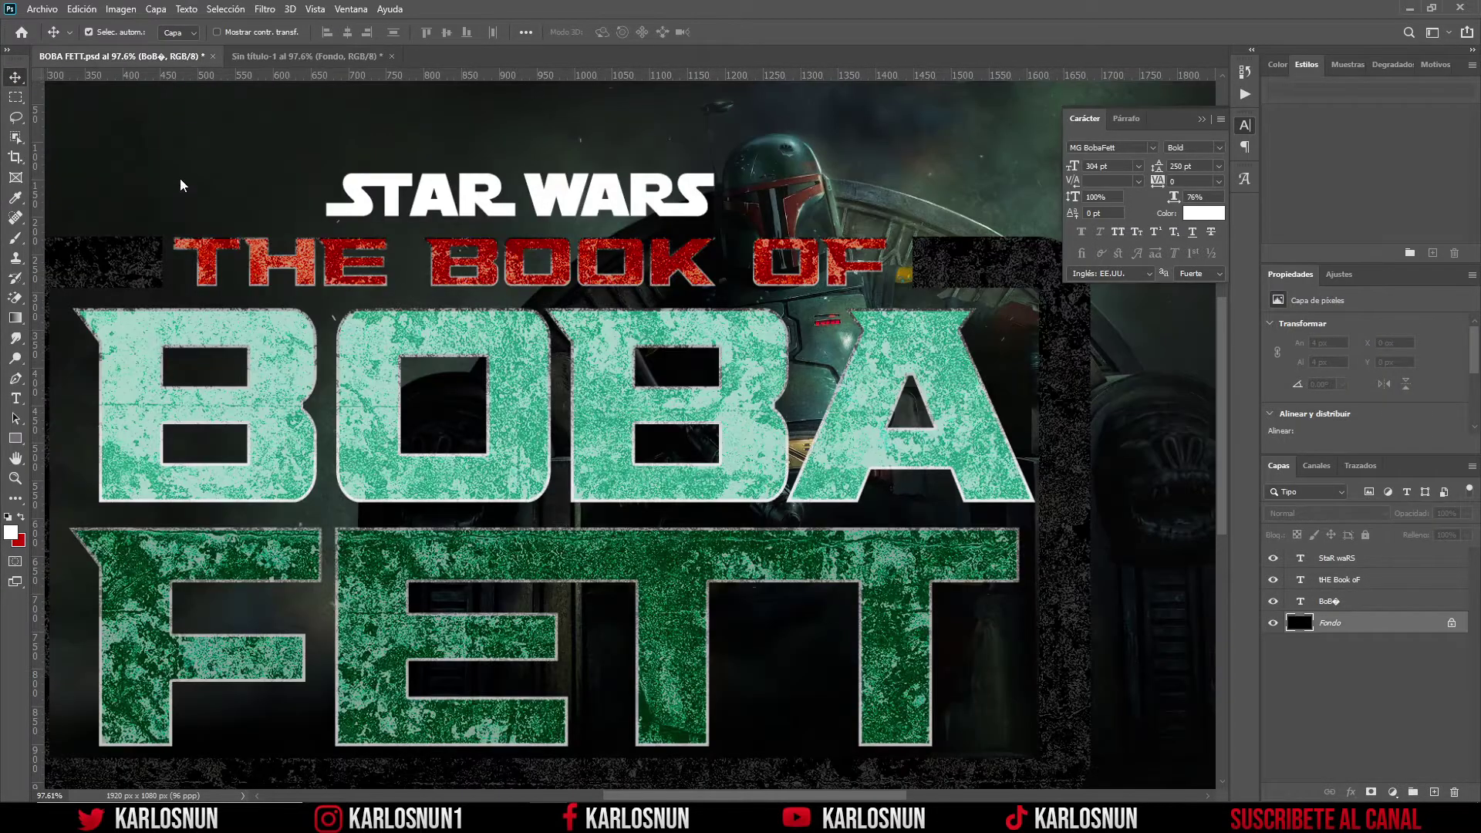
scroll(442, 544, "down", 2)
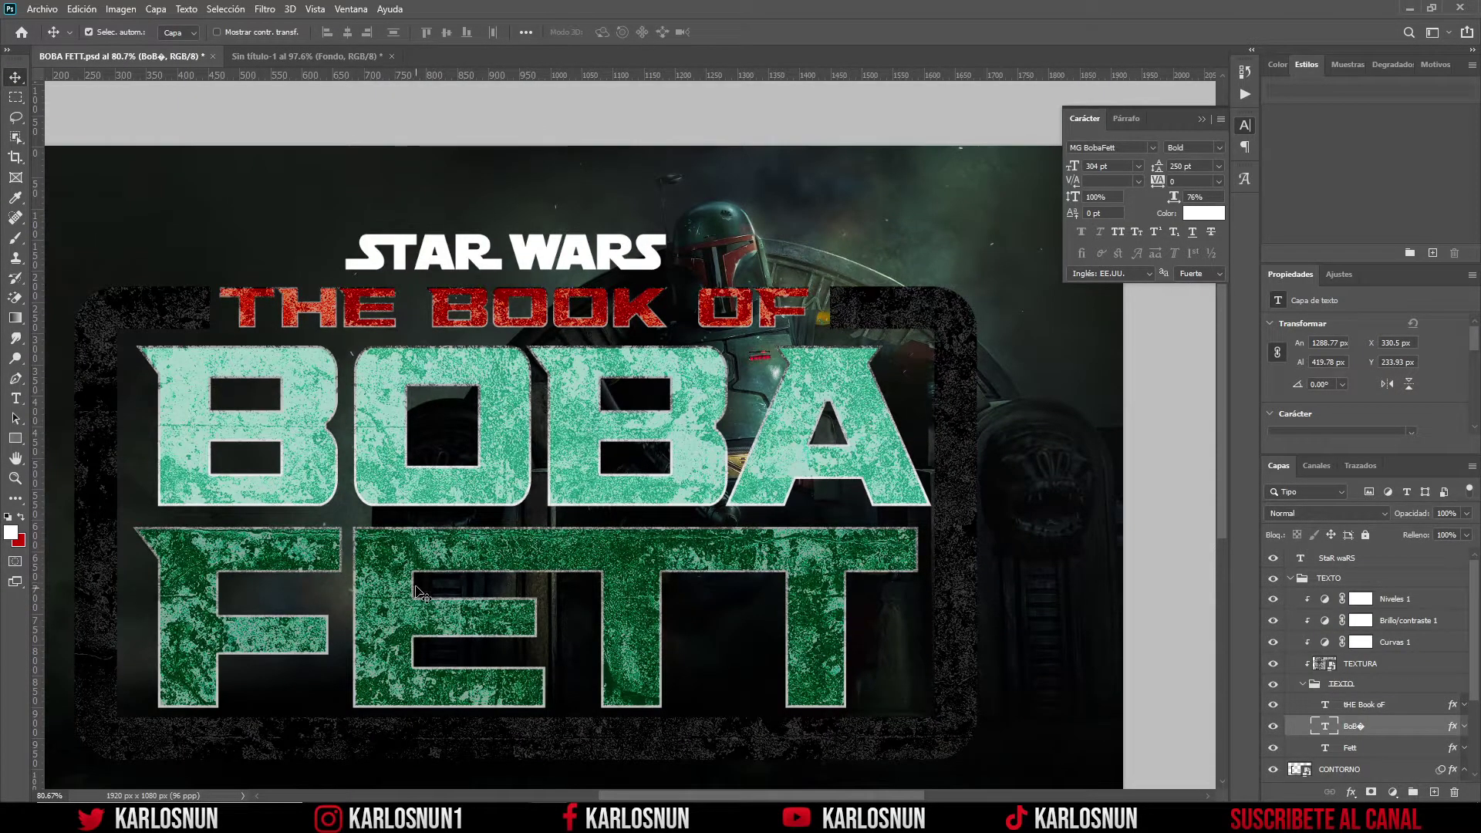
left_click(306, 56)
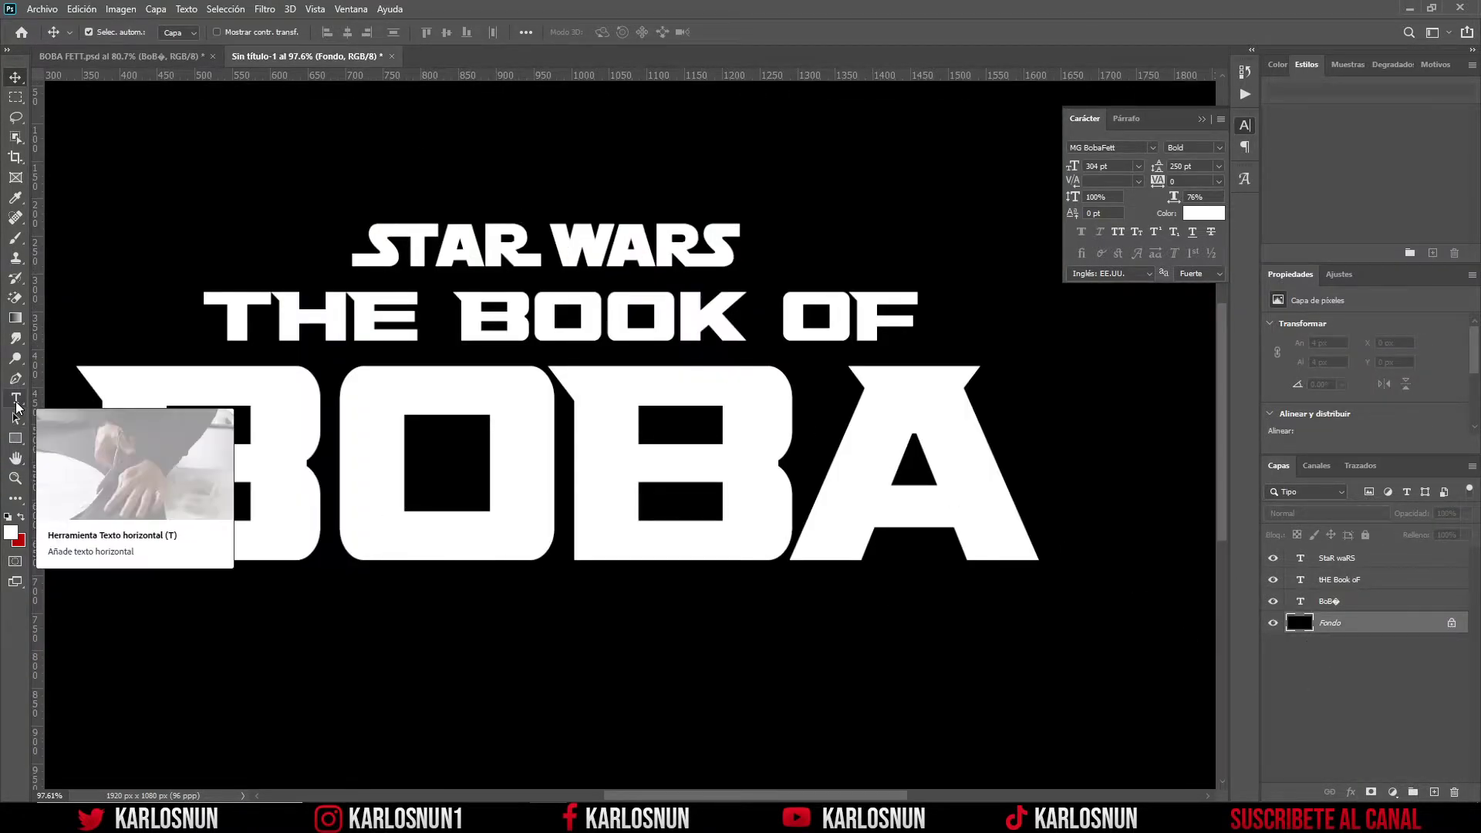
left_click(16, 402)
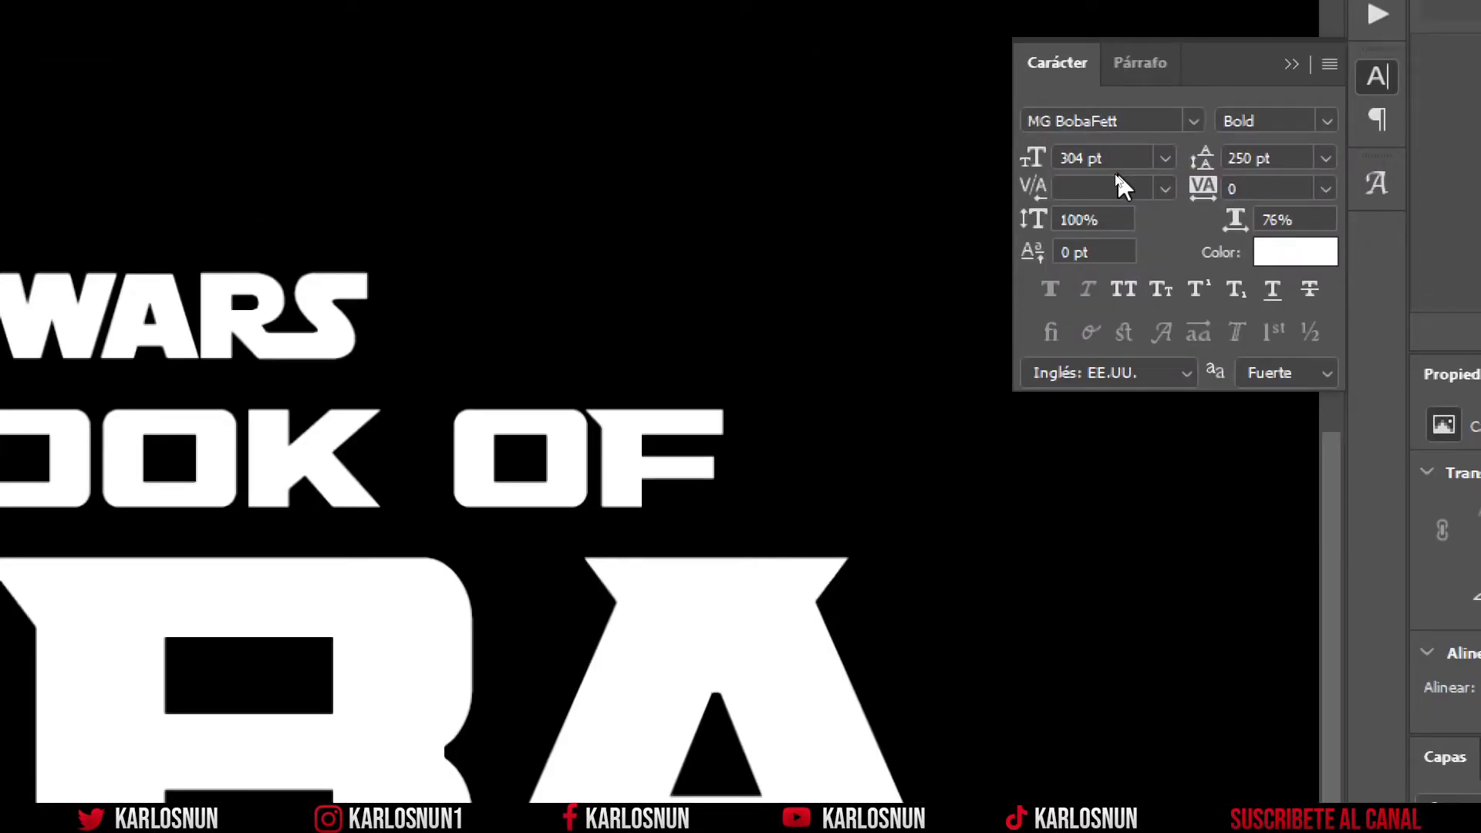
left_click(1111, 158)
type("3")
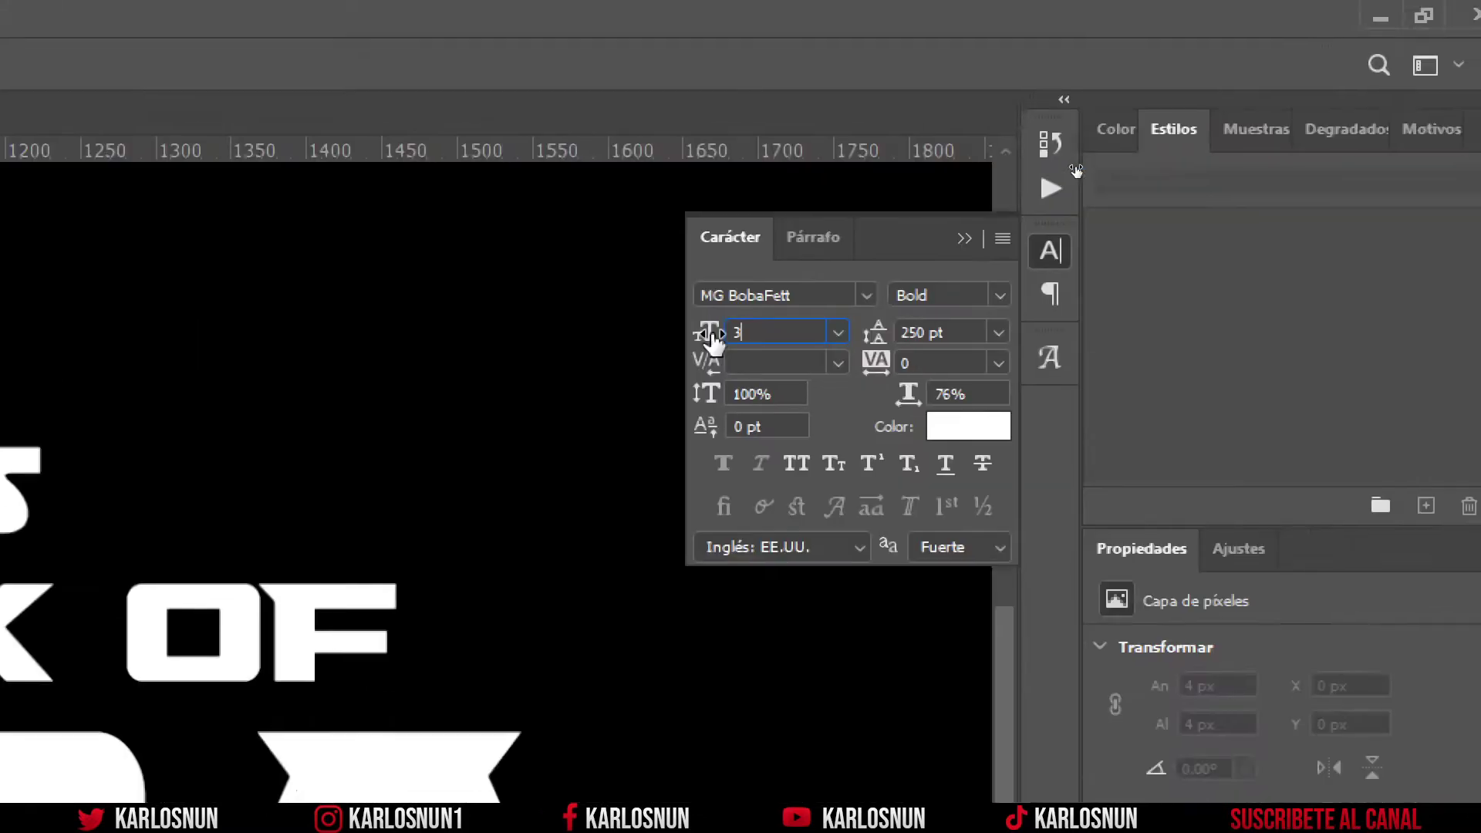
type("43")
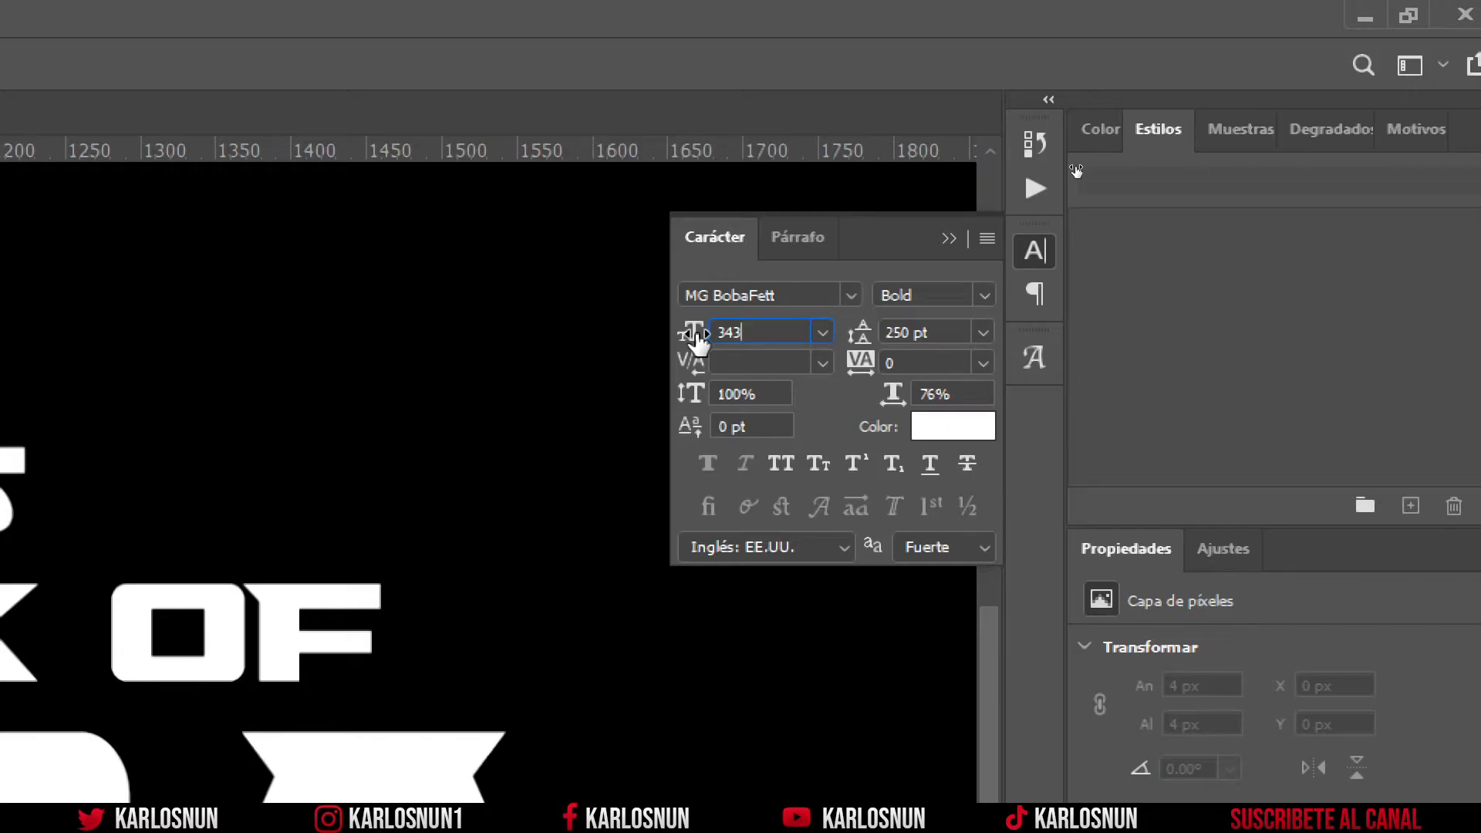
left_click(937, 394)
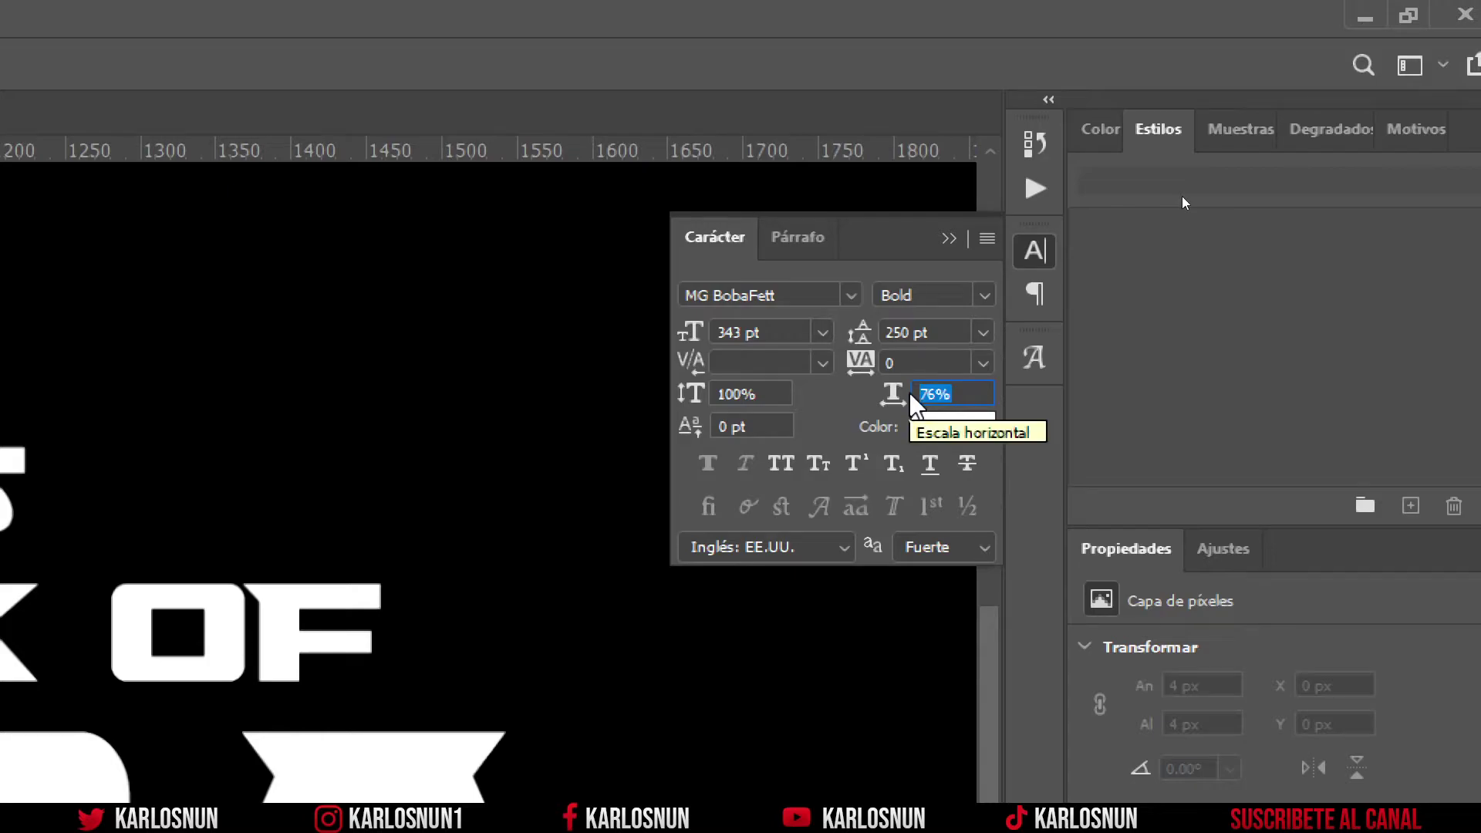
type("77")
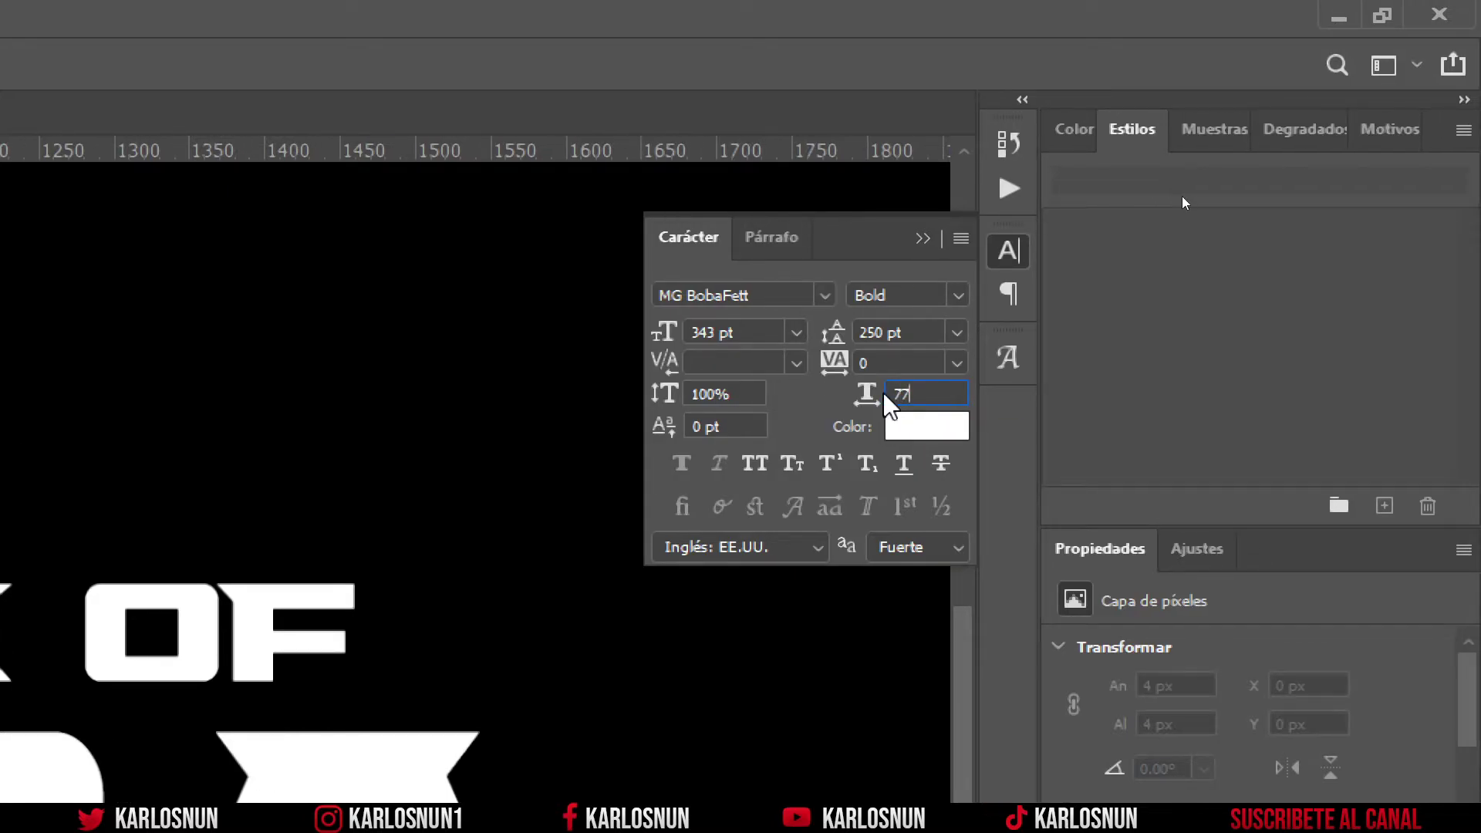
left_click(886, 363)
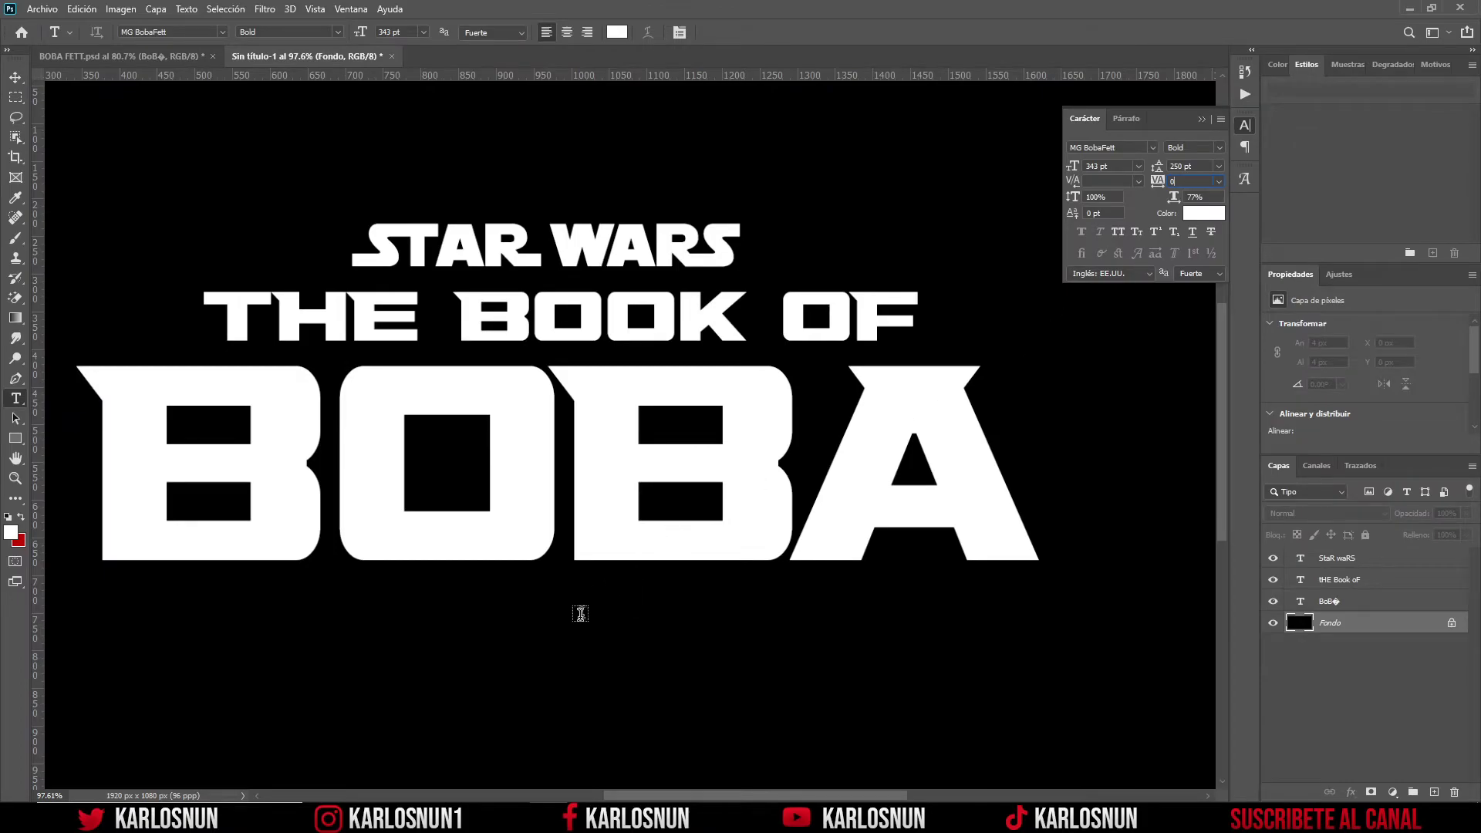
- Add a white FETT text line below BOBA
left_click(515, 693)
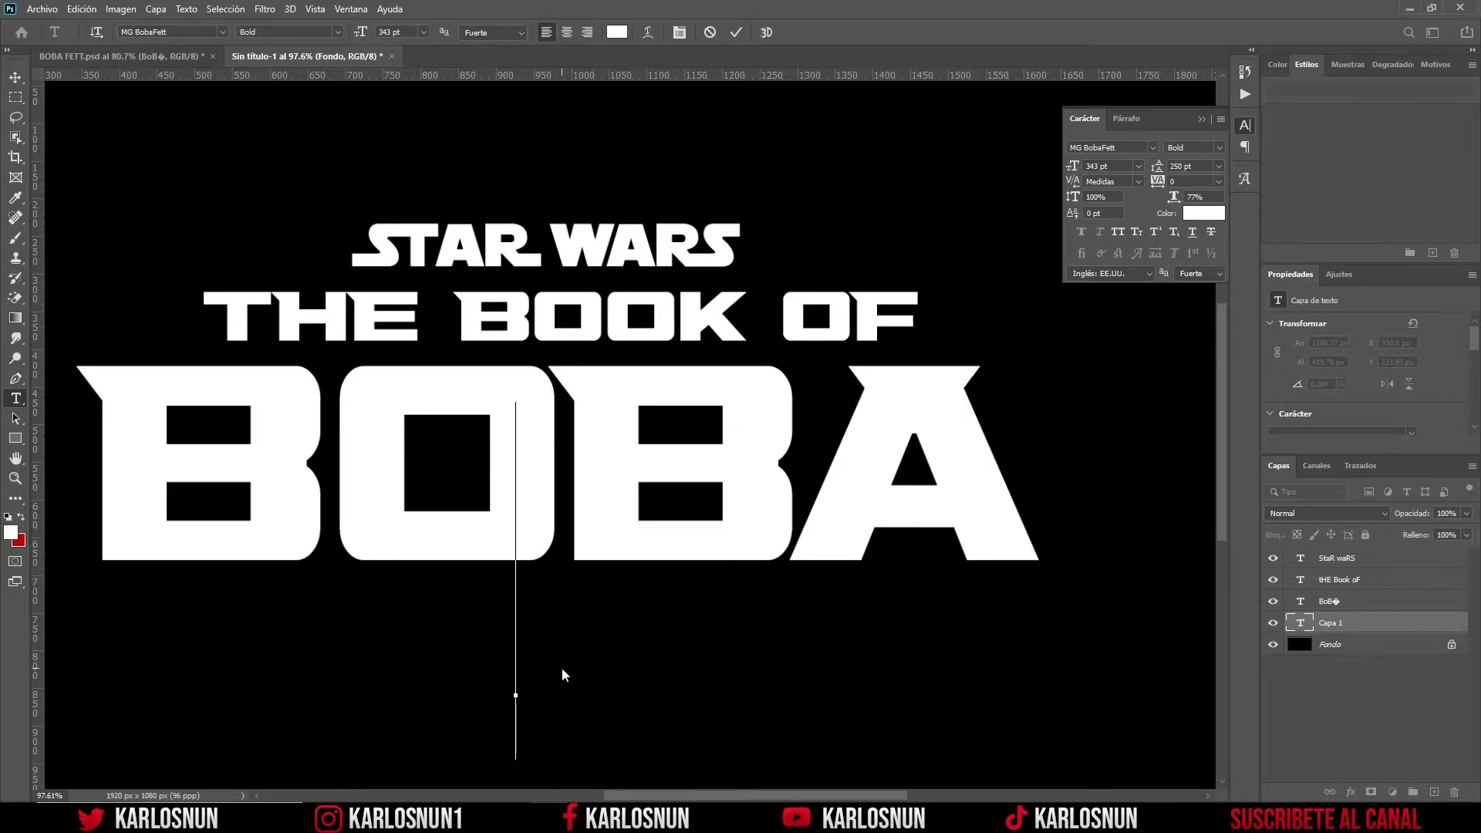
type("FE")
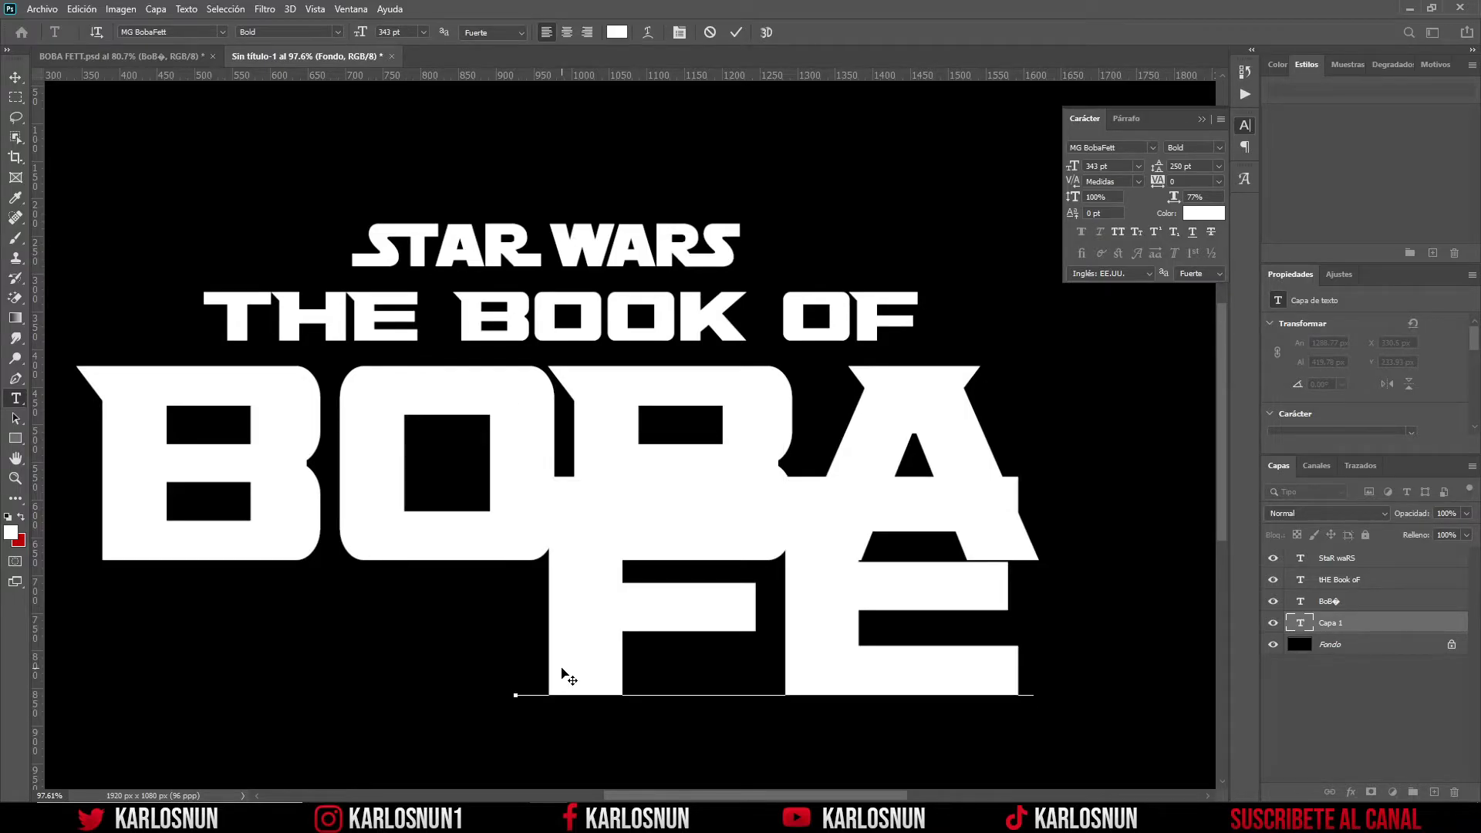
type("T")
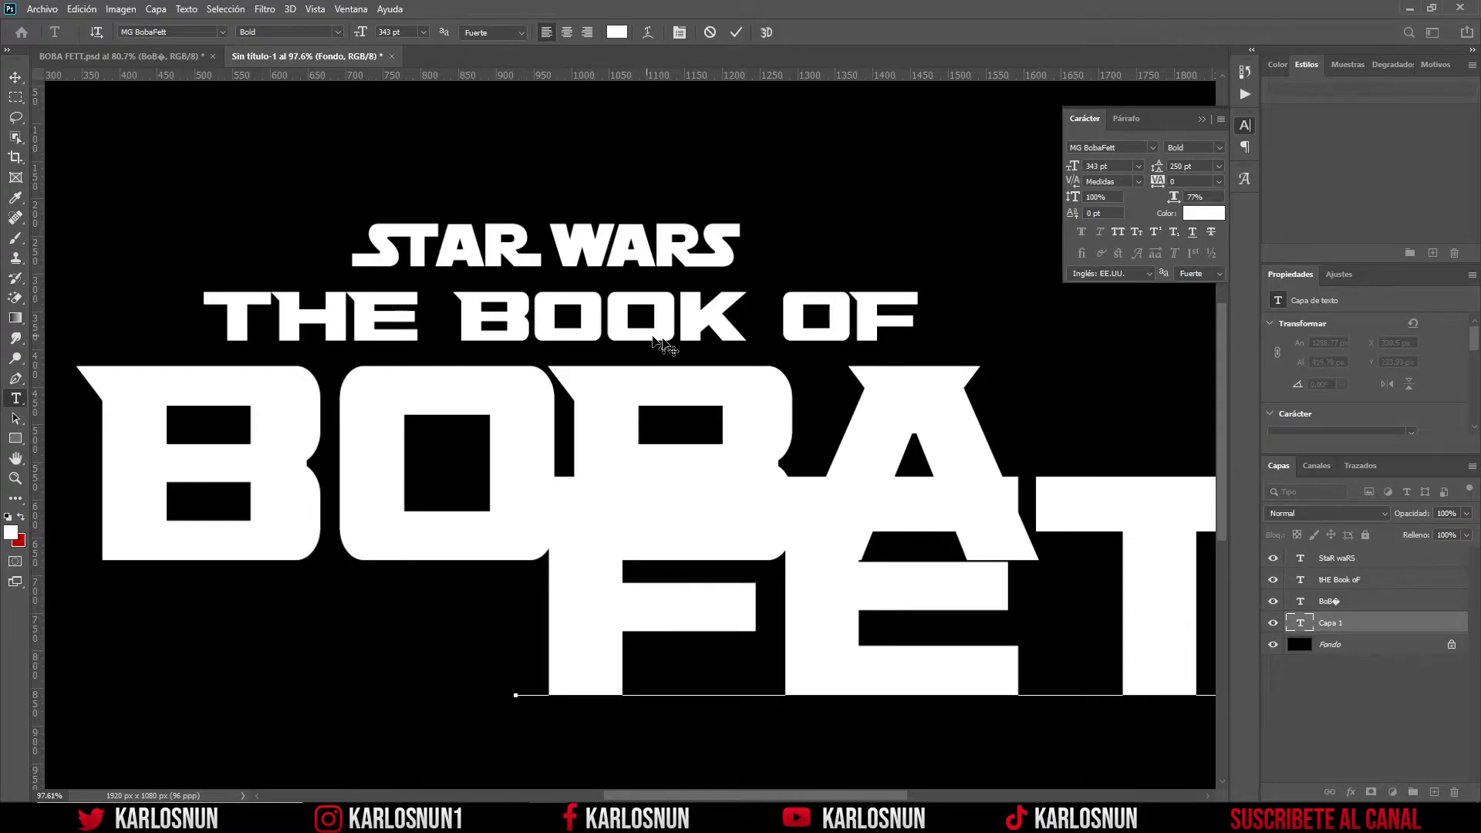
left_click(736, 32)
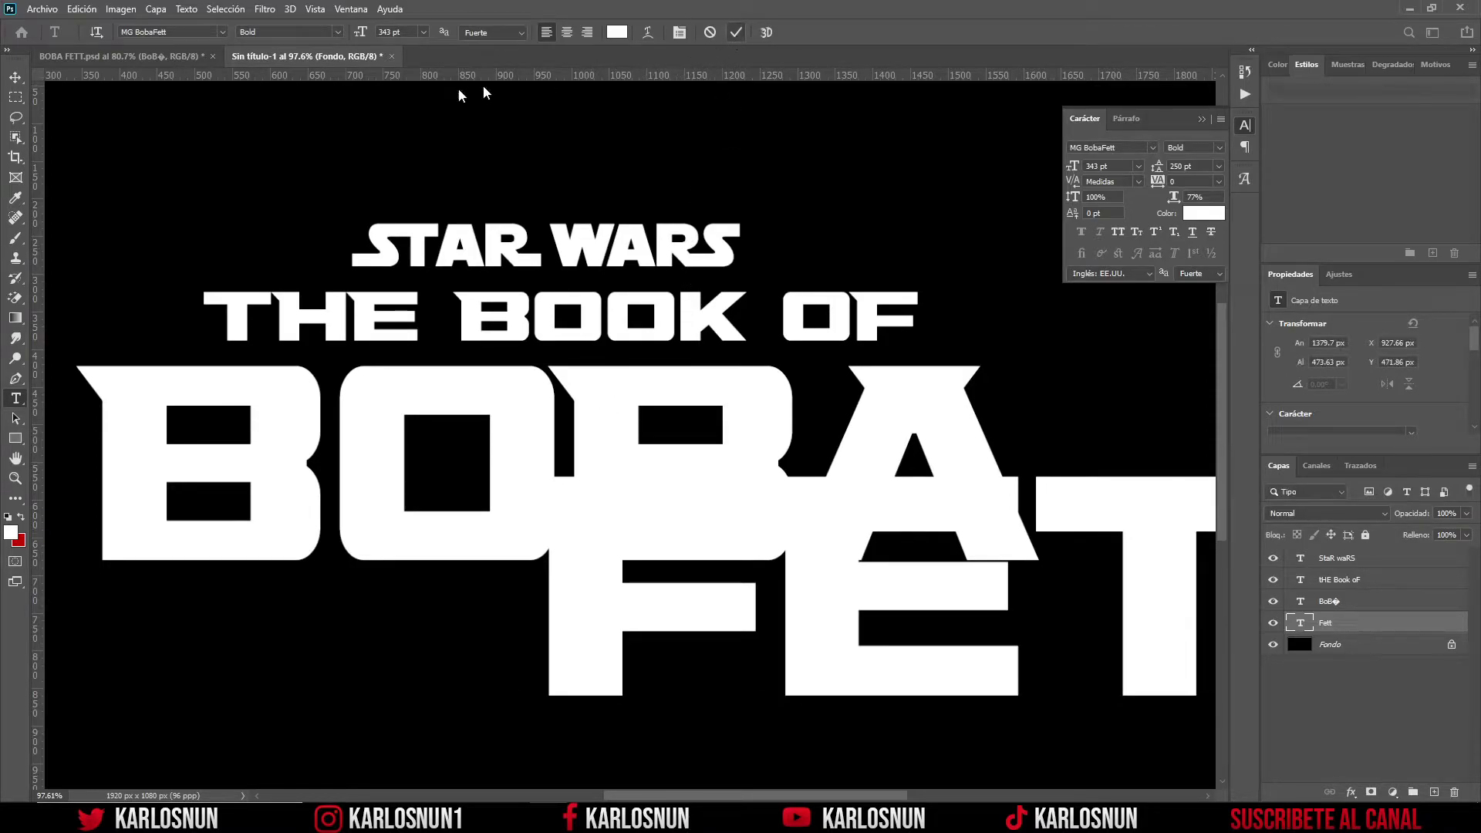
- Move FETT directly beneath BOBA and line it up with BOBA
left_click(16, 78)
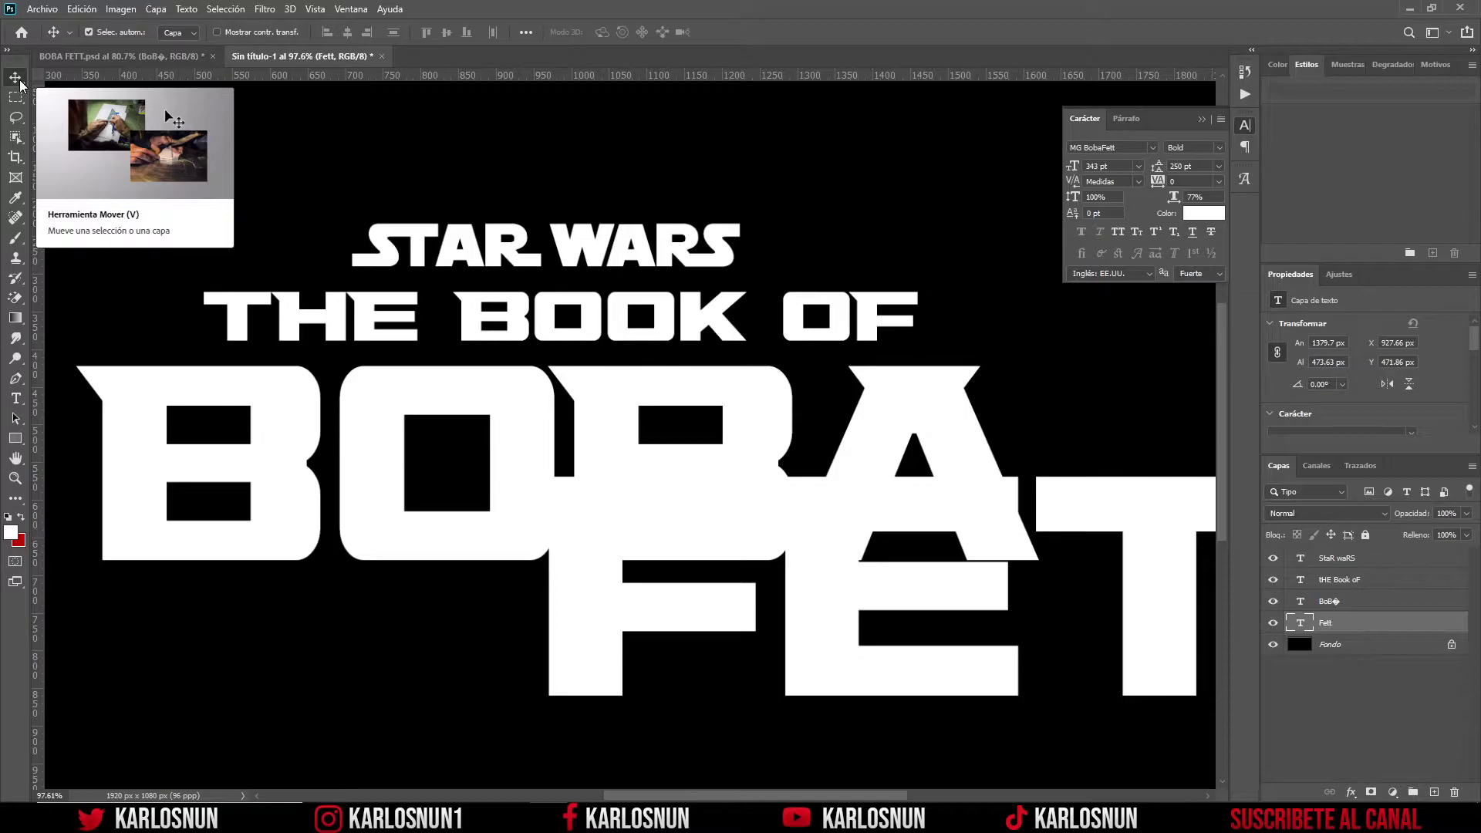
left_click(262, 135)
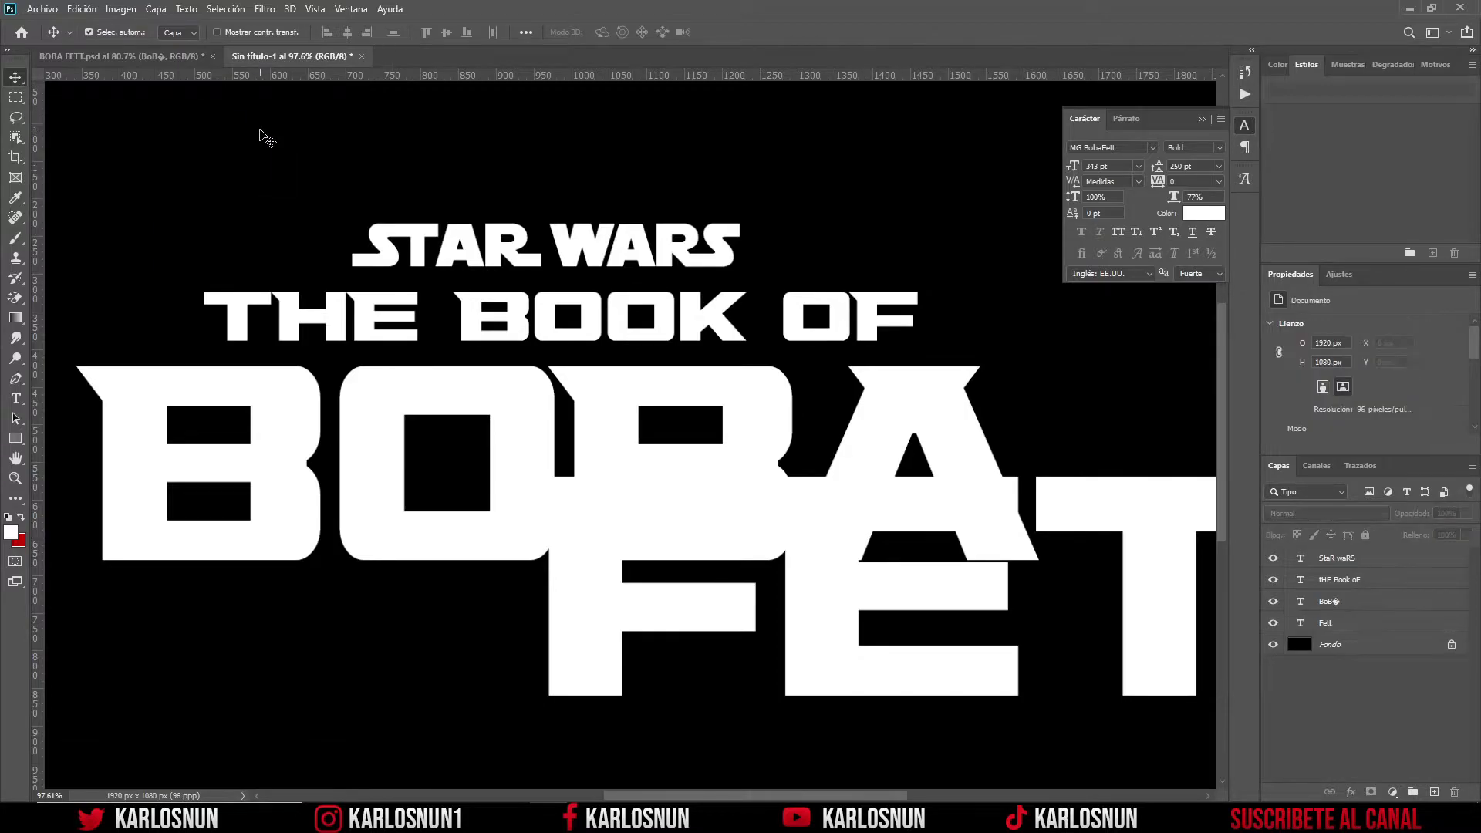
mouse_move(588, 638)
left_mouse_down()
mouse_move(397, 701)
mouse_move(167, 728)
left_mouse_up()
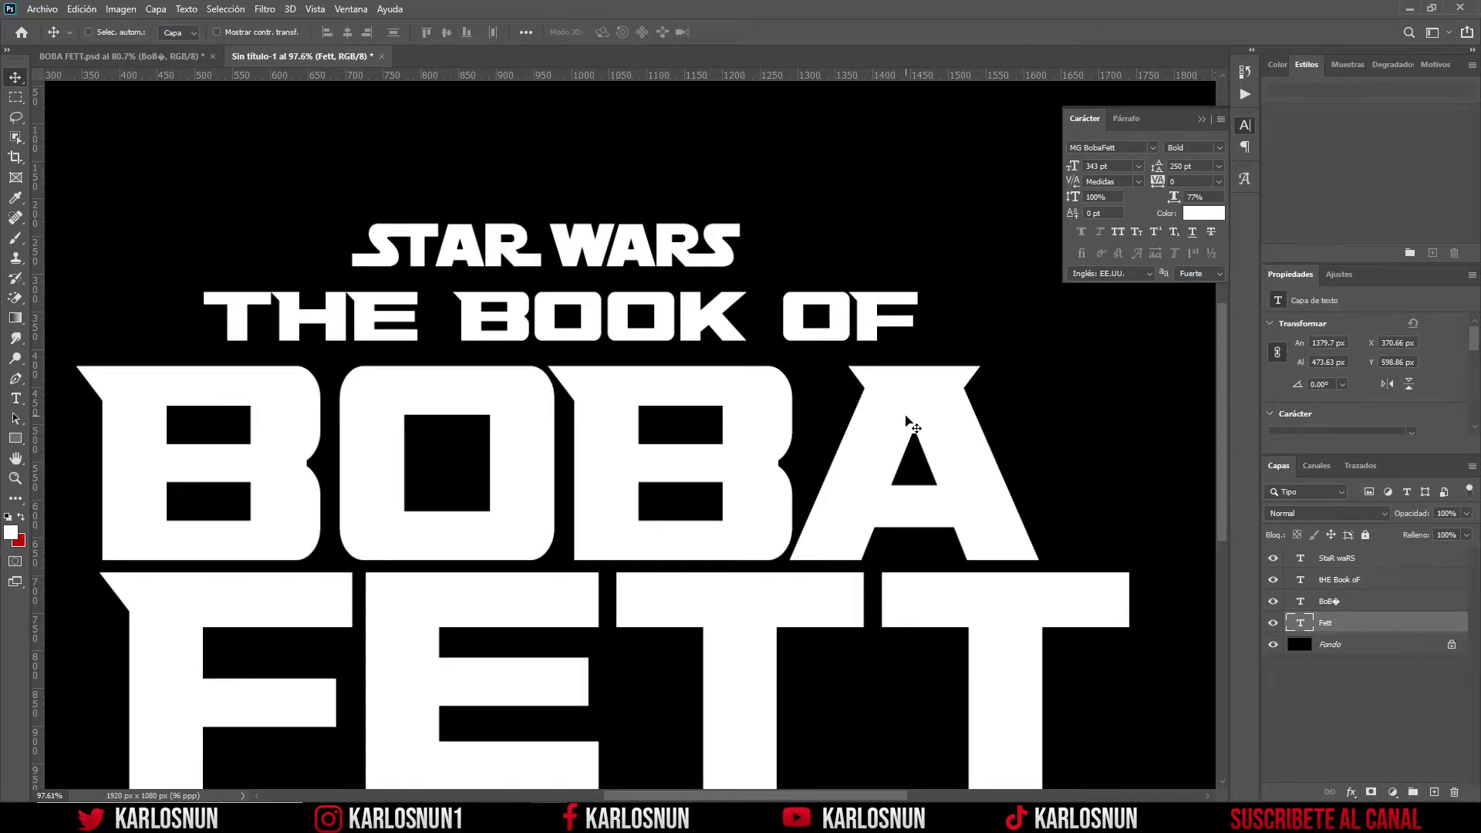
key("ctrl+minus")
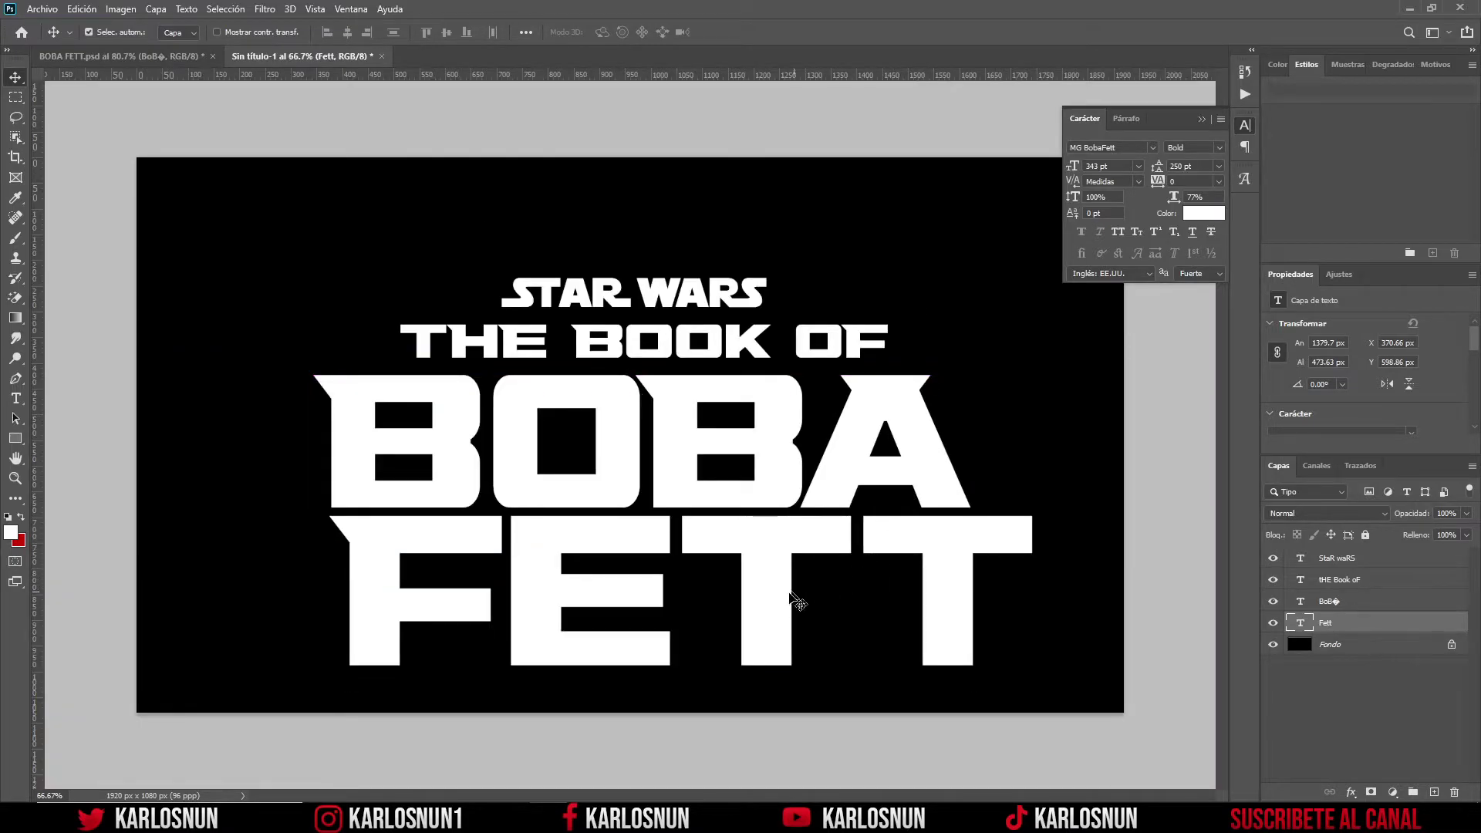
left_click_drag(803, 609, 739, 615)
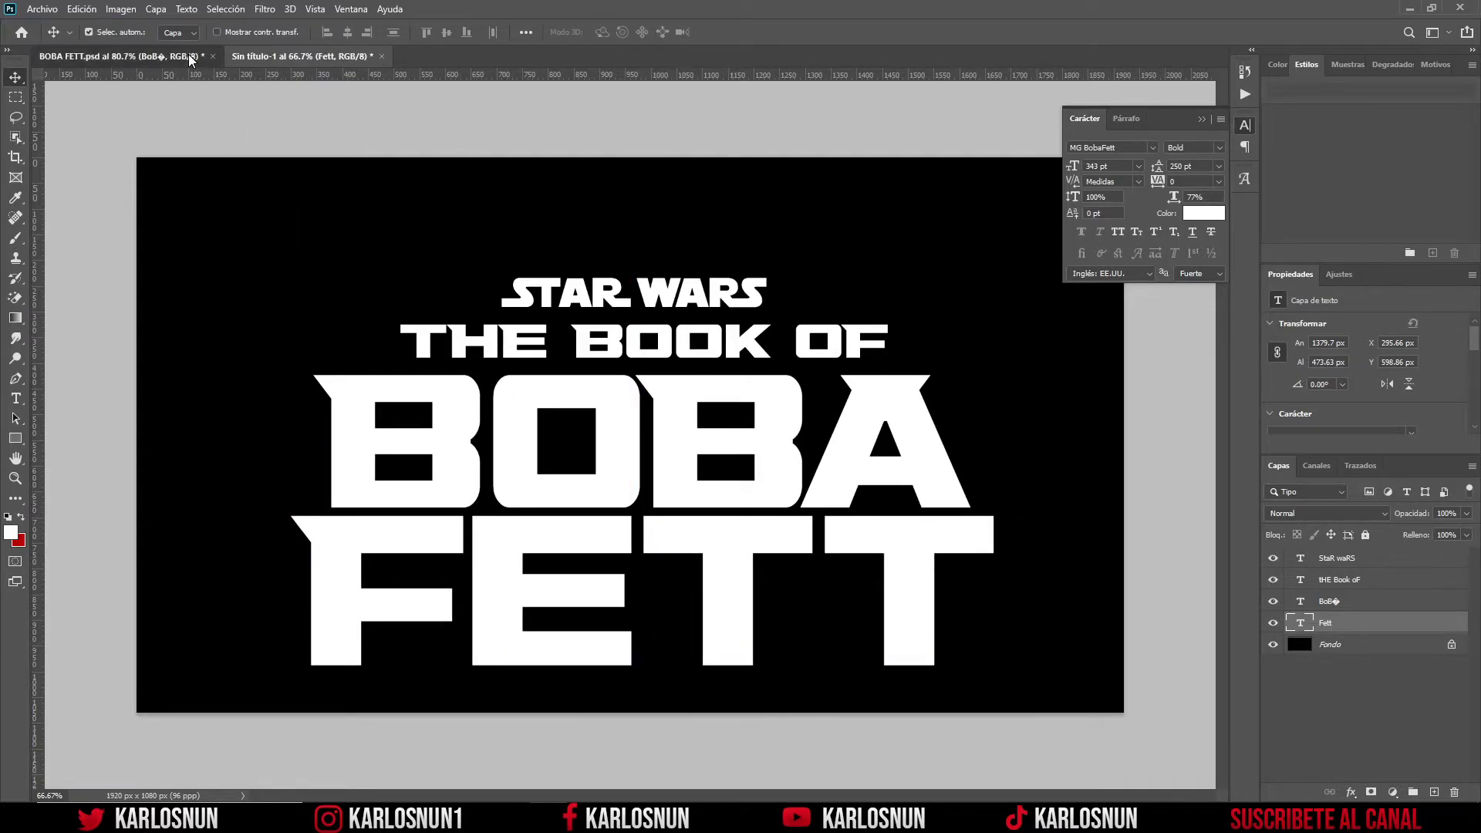
- Compare with the finished reference logo, then return to the untitled logo document
left_click(139, 56)
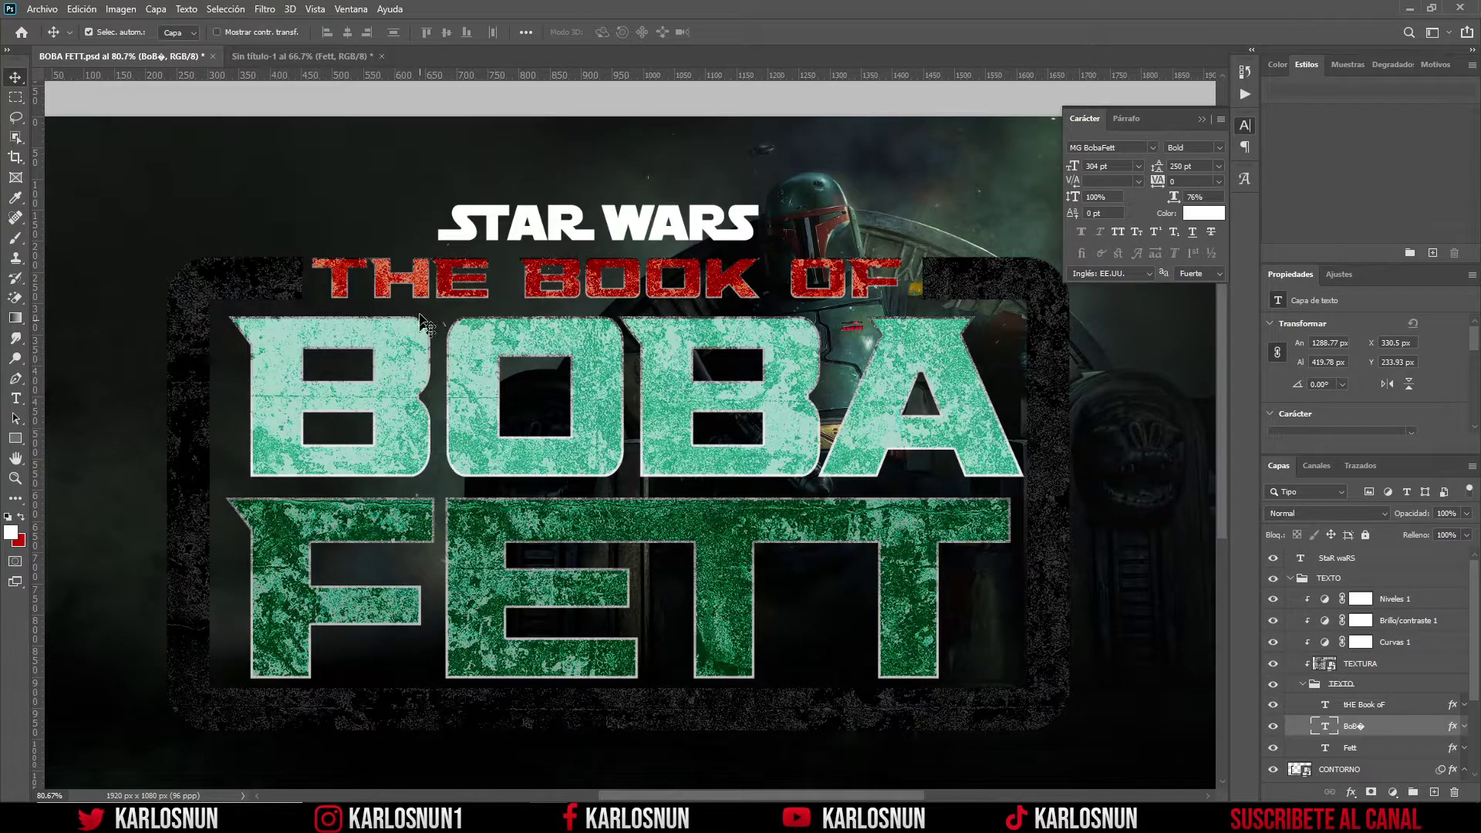
left_click(246, 56)
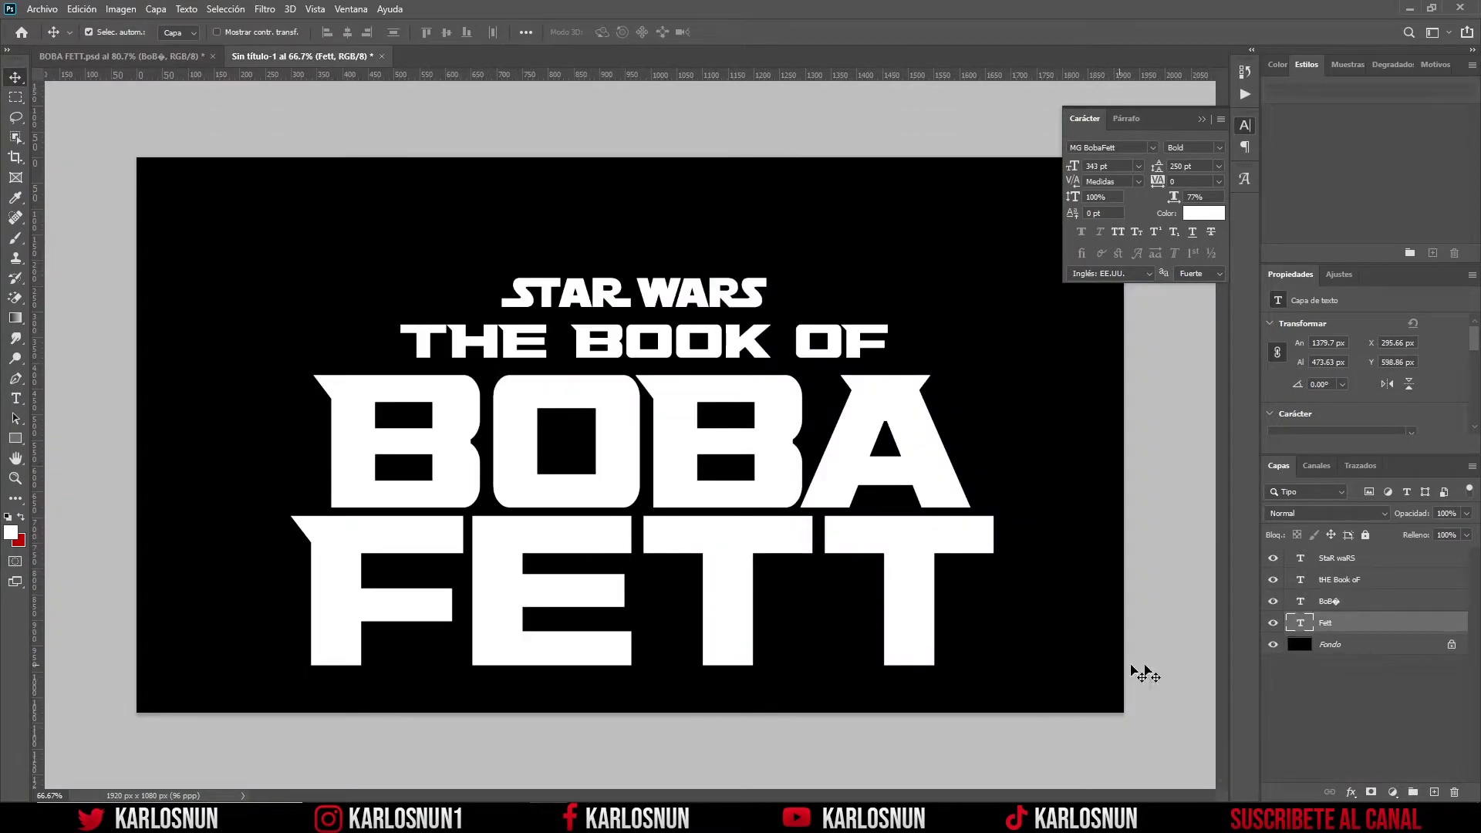
- Set the kerning between FETT's E and first T to -155
double_click(1301, 625)
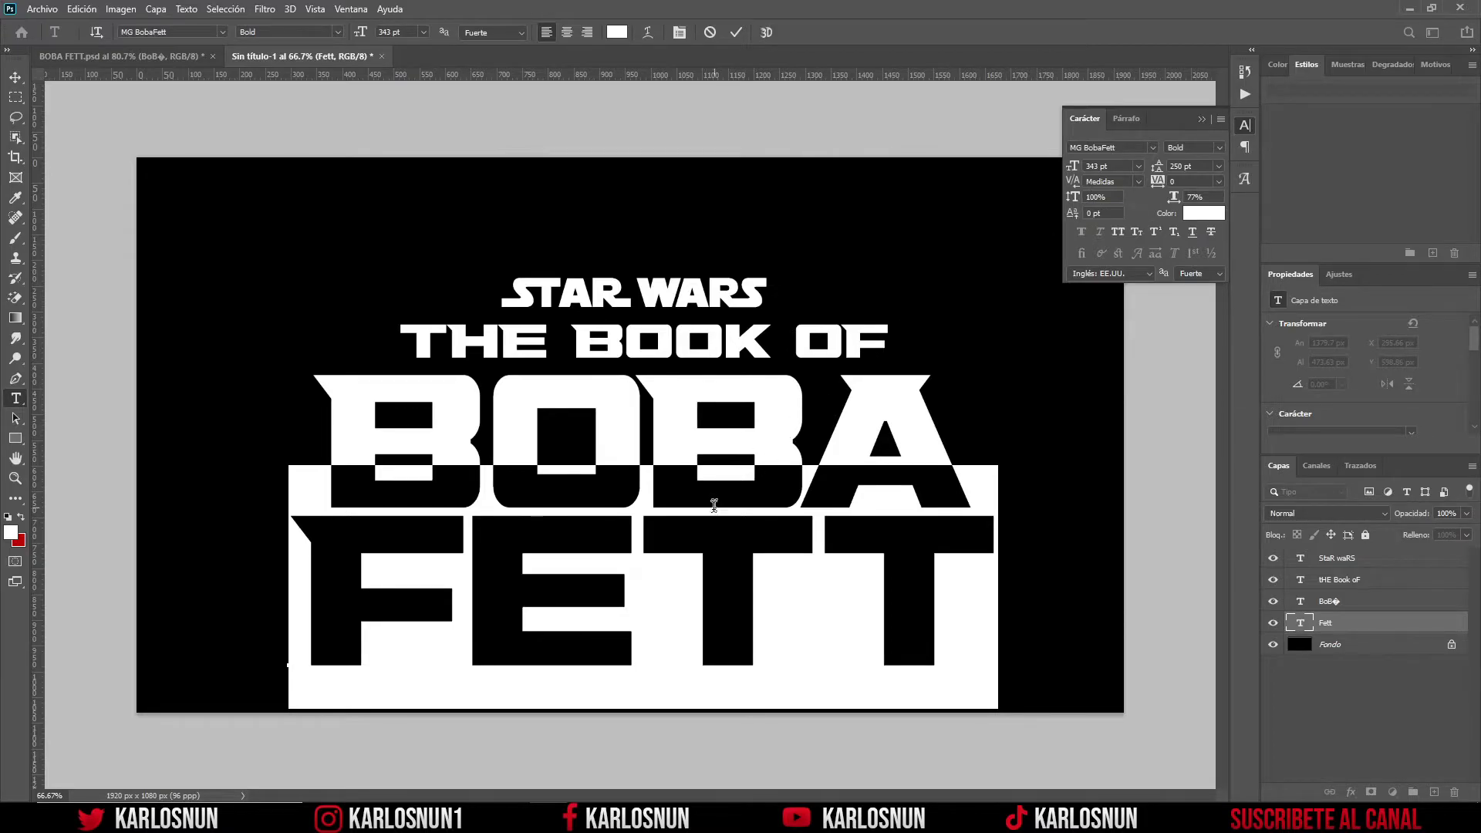
left_click(640, 563)
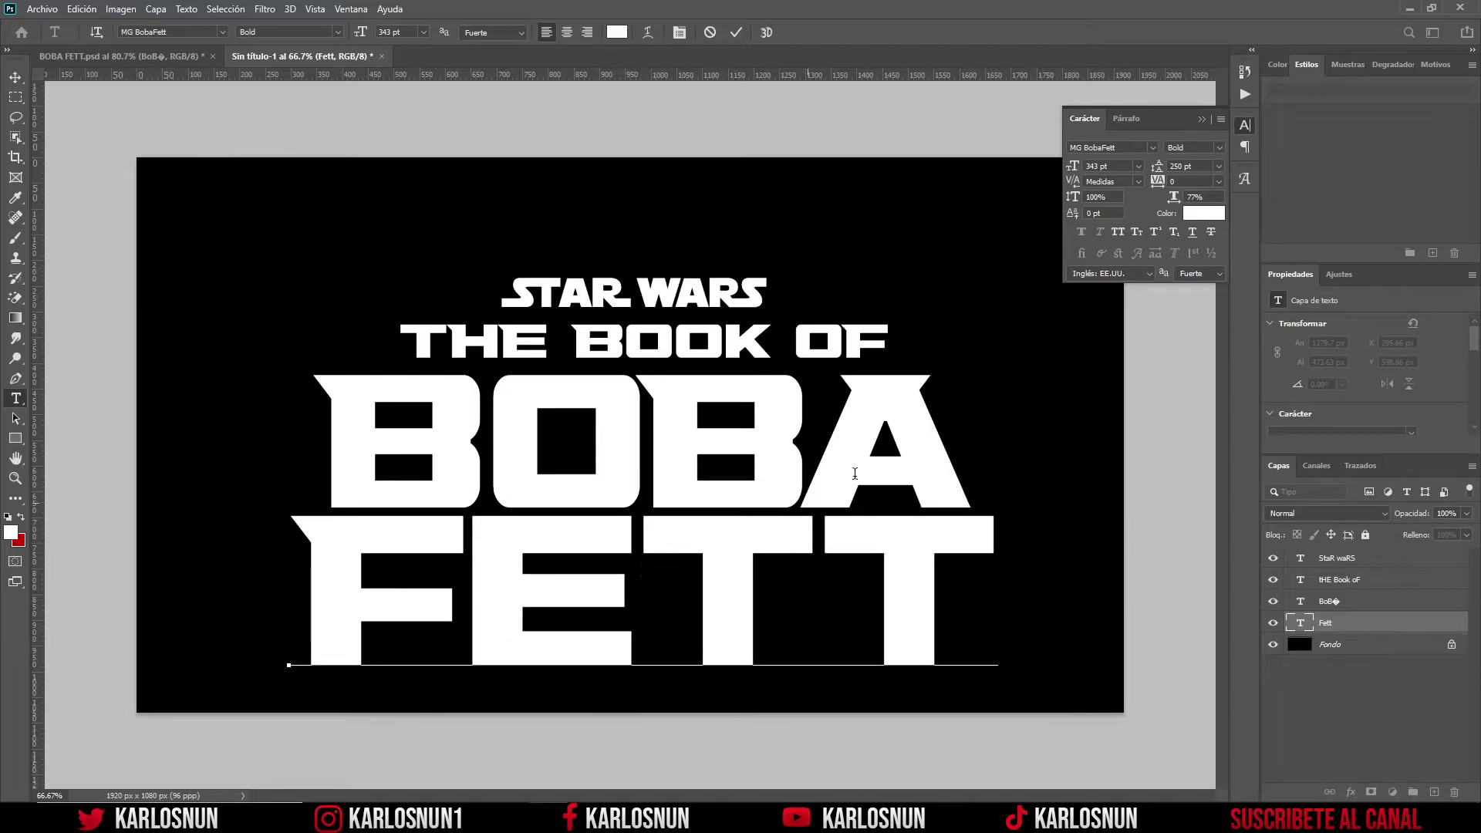
left_click(1119, 179)
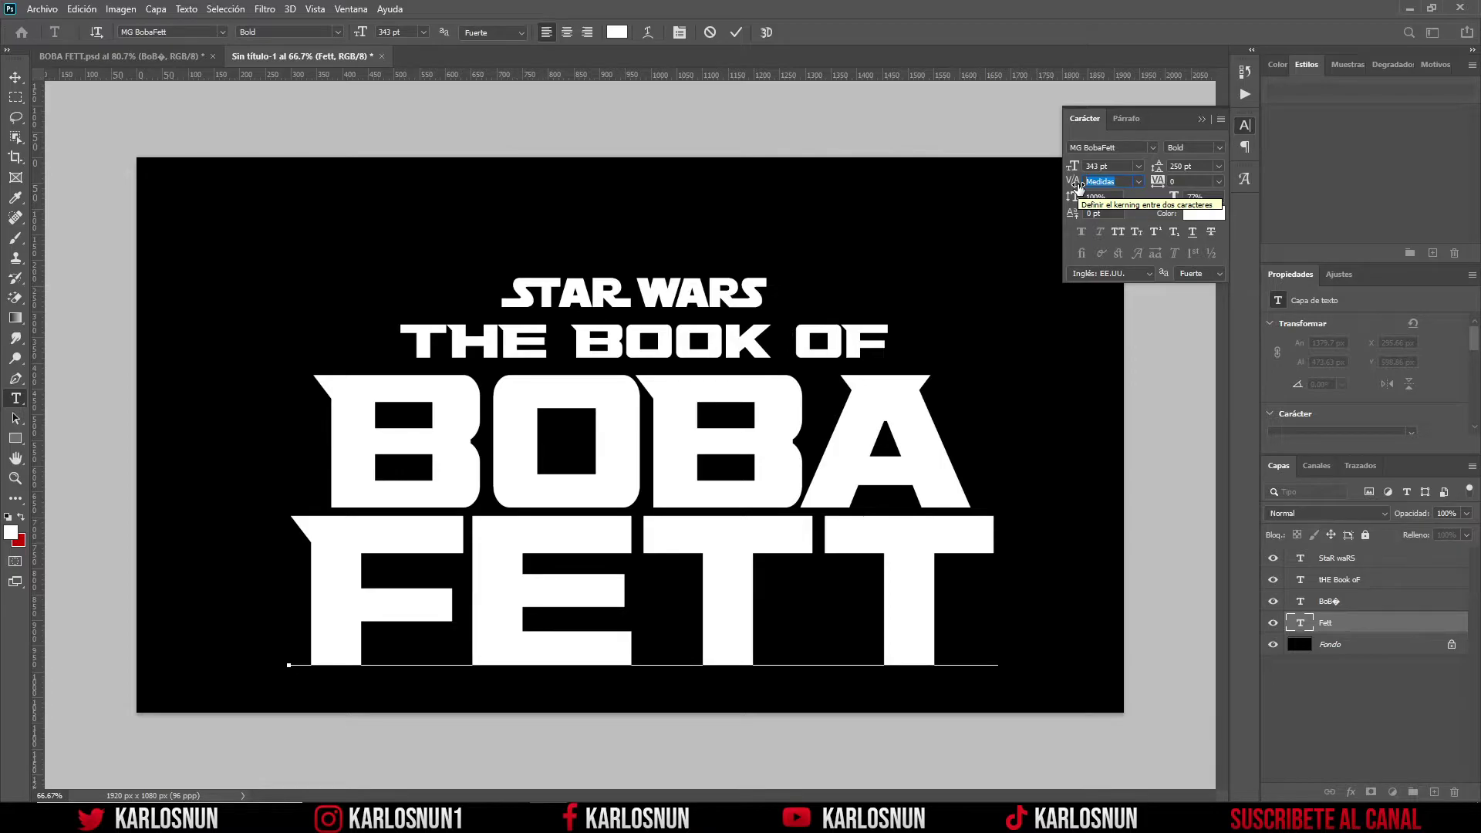
type("-155")
key("Return")
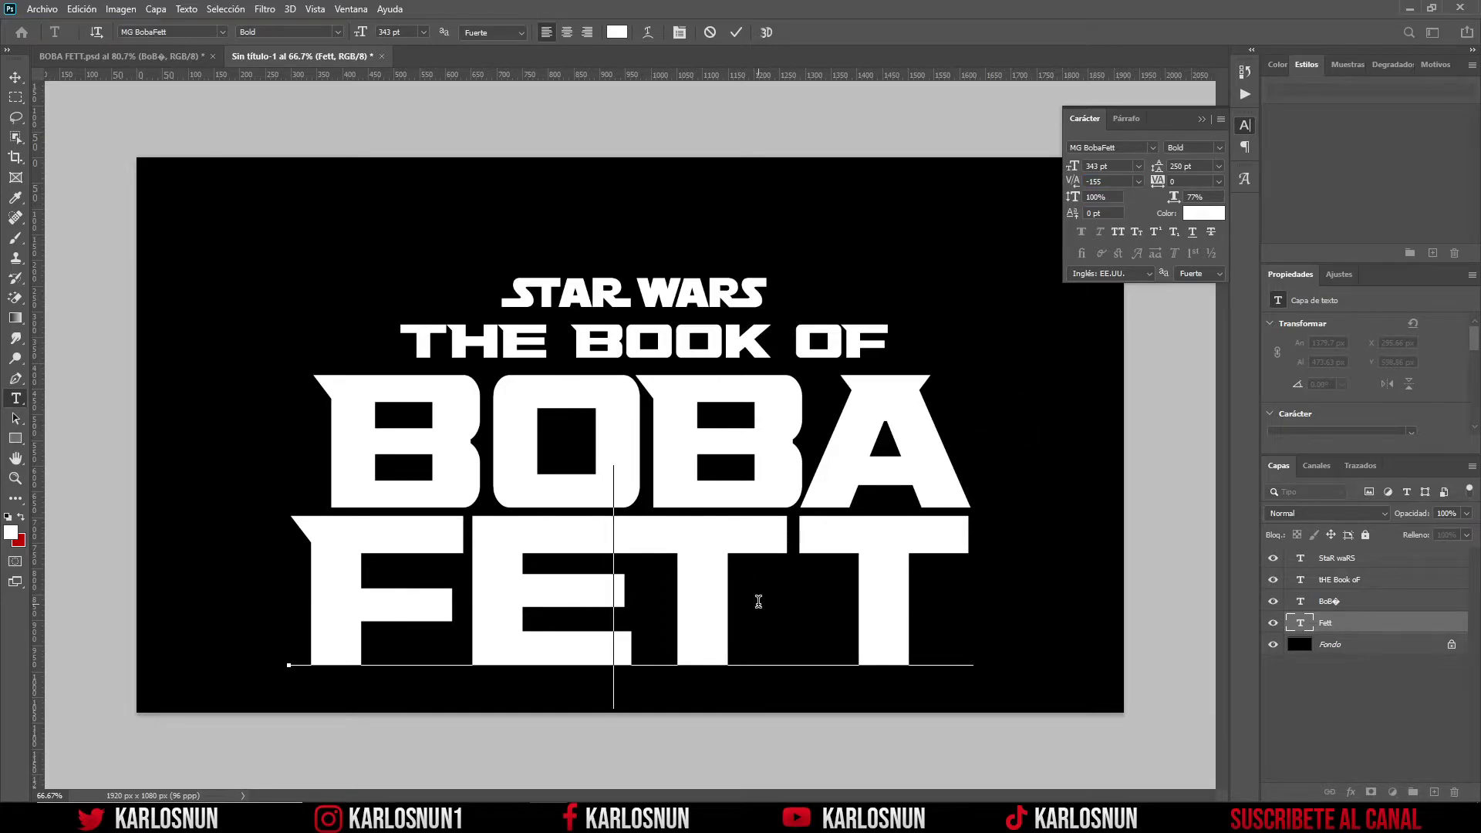
- Tighten the kerning between FETT's two T's to -140 and commit the text
left_click(790, 588)
left_click(1071, 184)
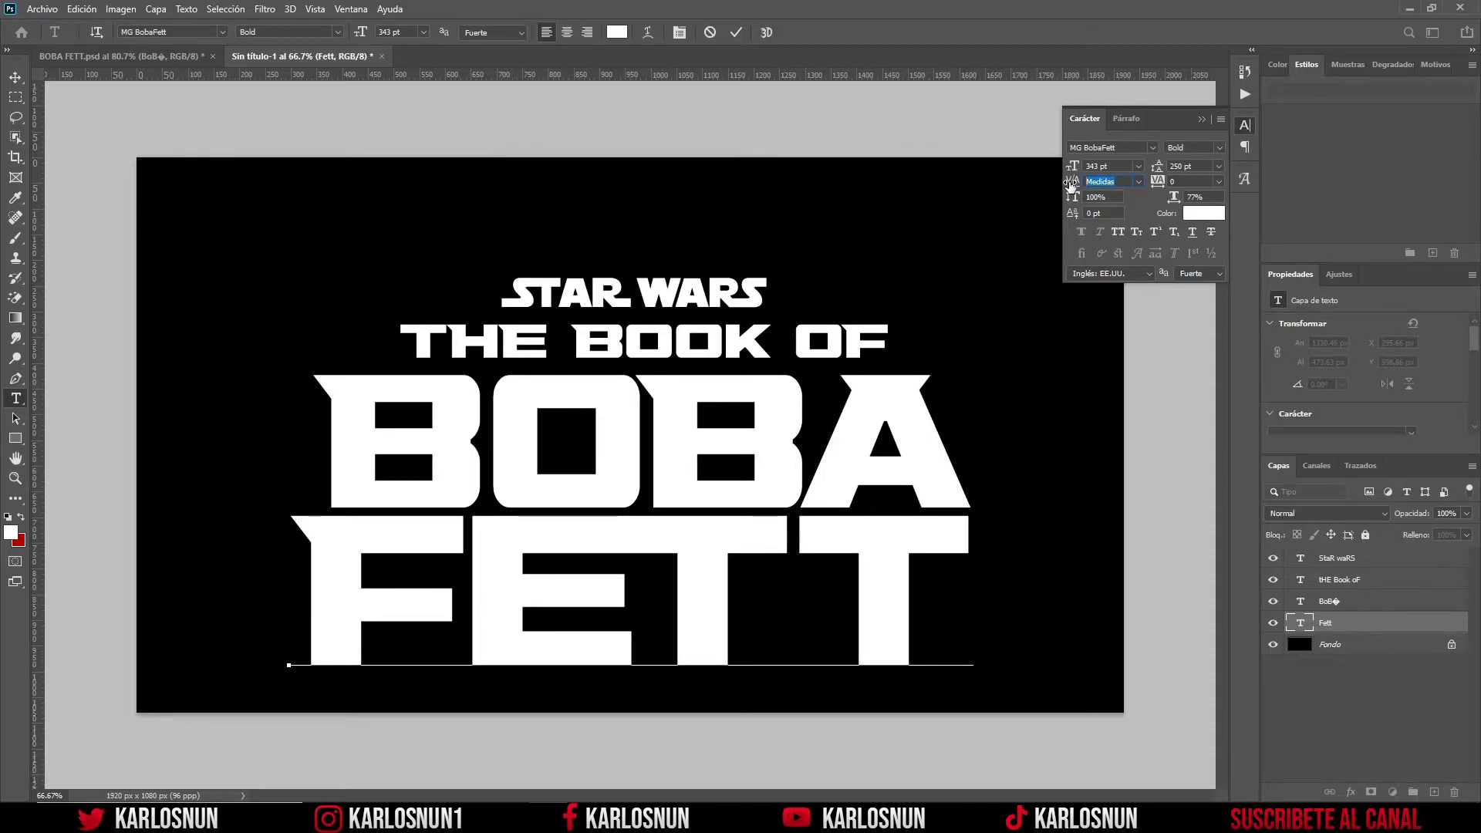
type("-140")
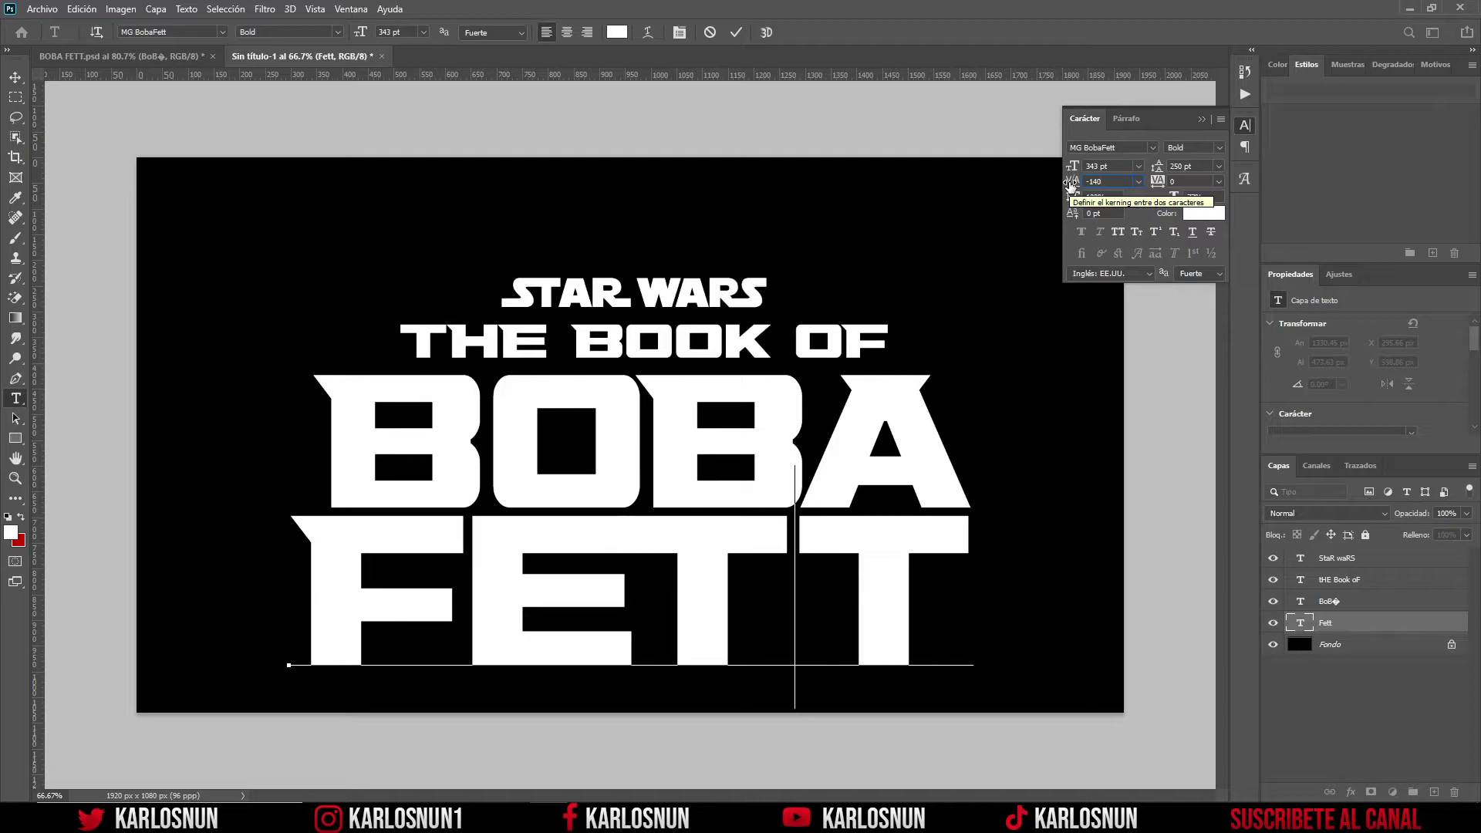
key("Return")
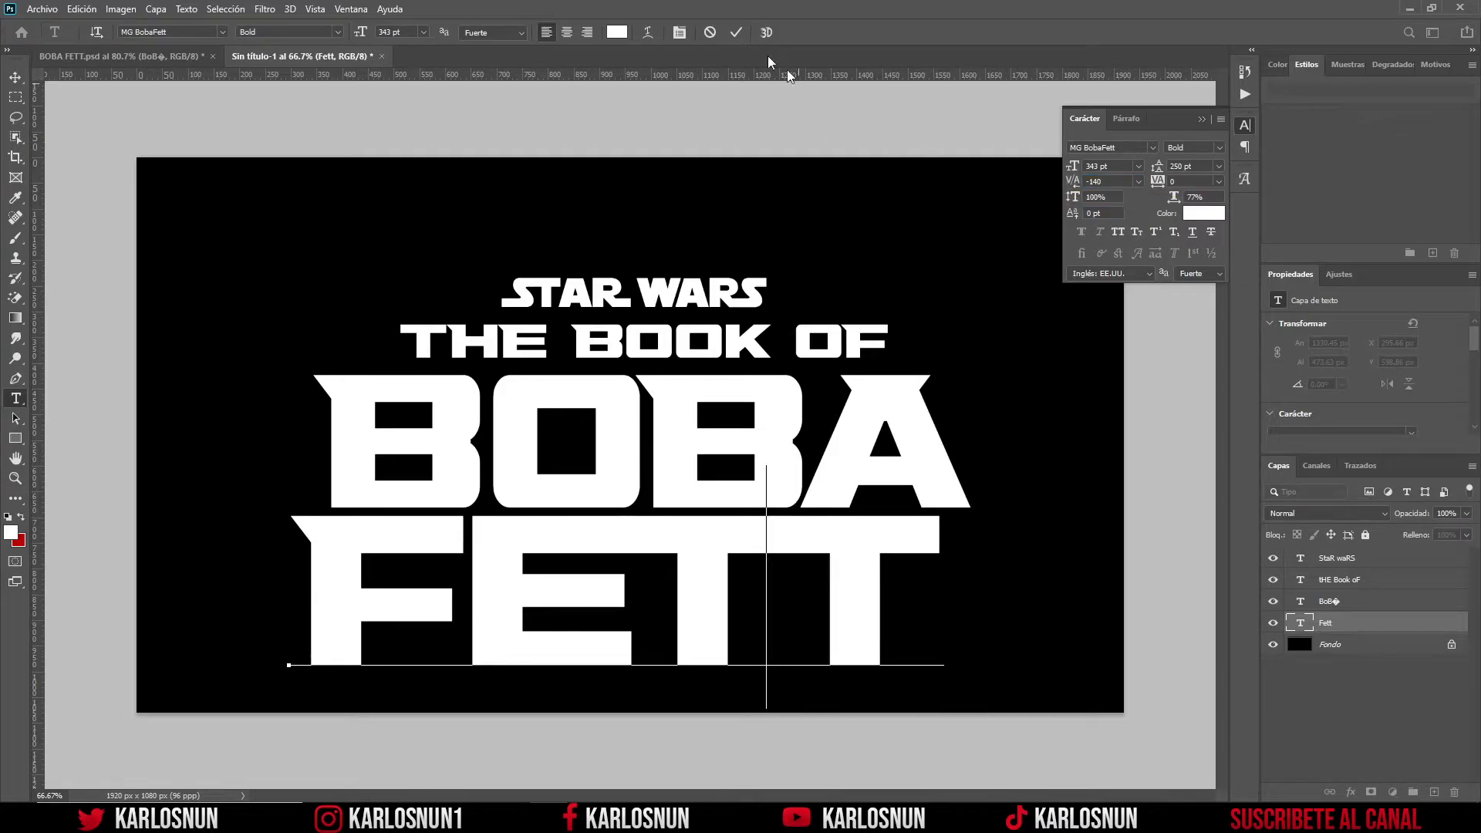
left_click(736, 32)
key("v")
left_click(1245, 125)
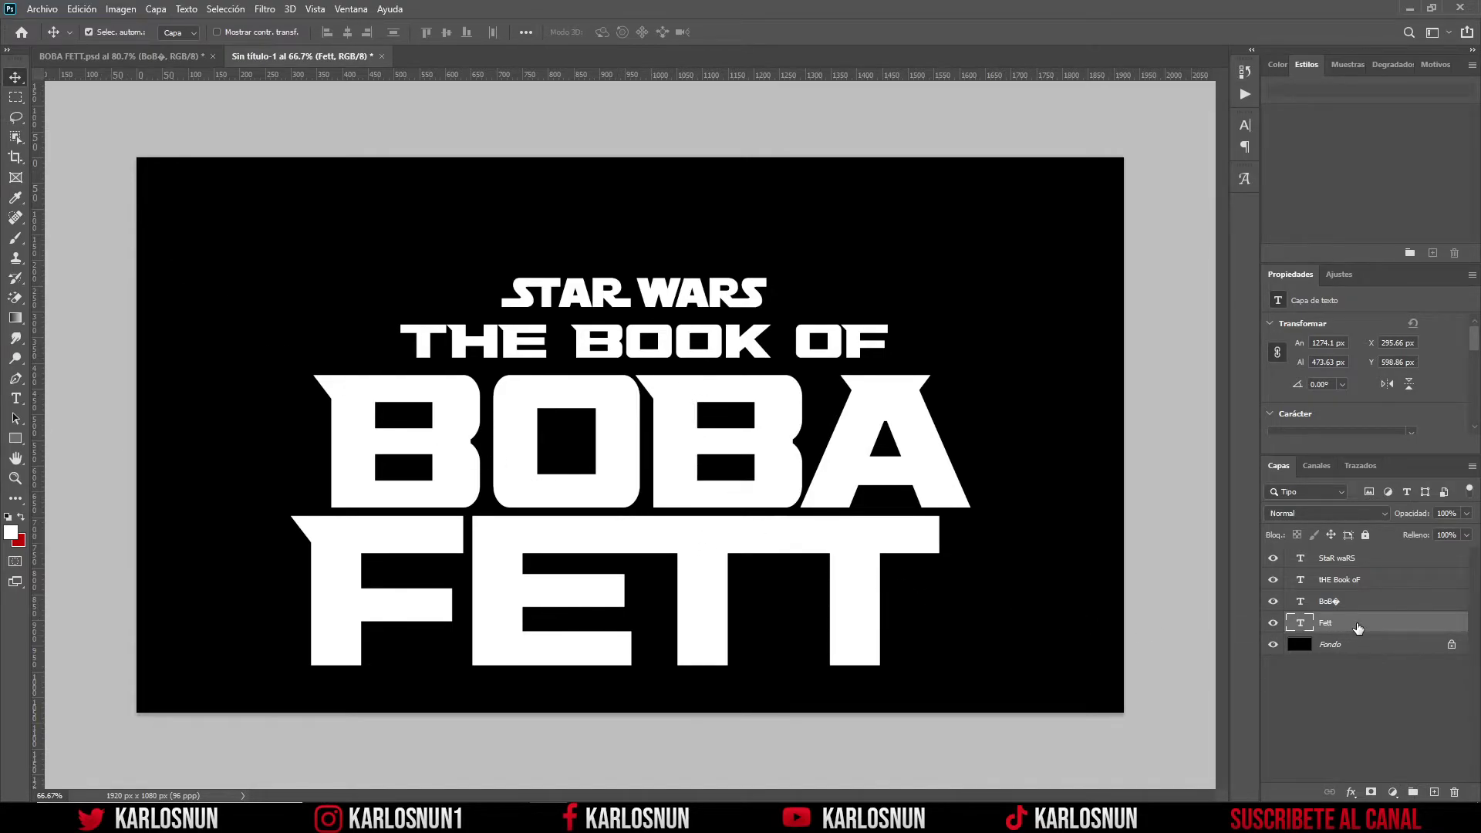
- Align all four title text layers on their horizontal centers, then compare with the finished artwork
left_click(1344, 559, "shift")
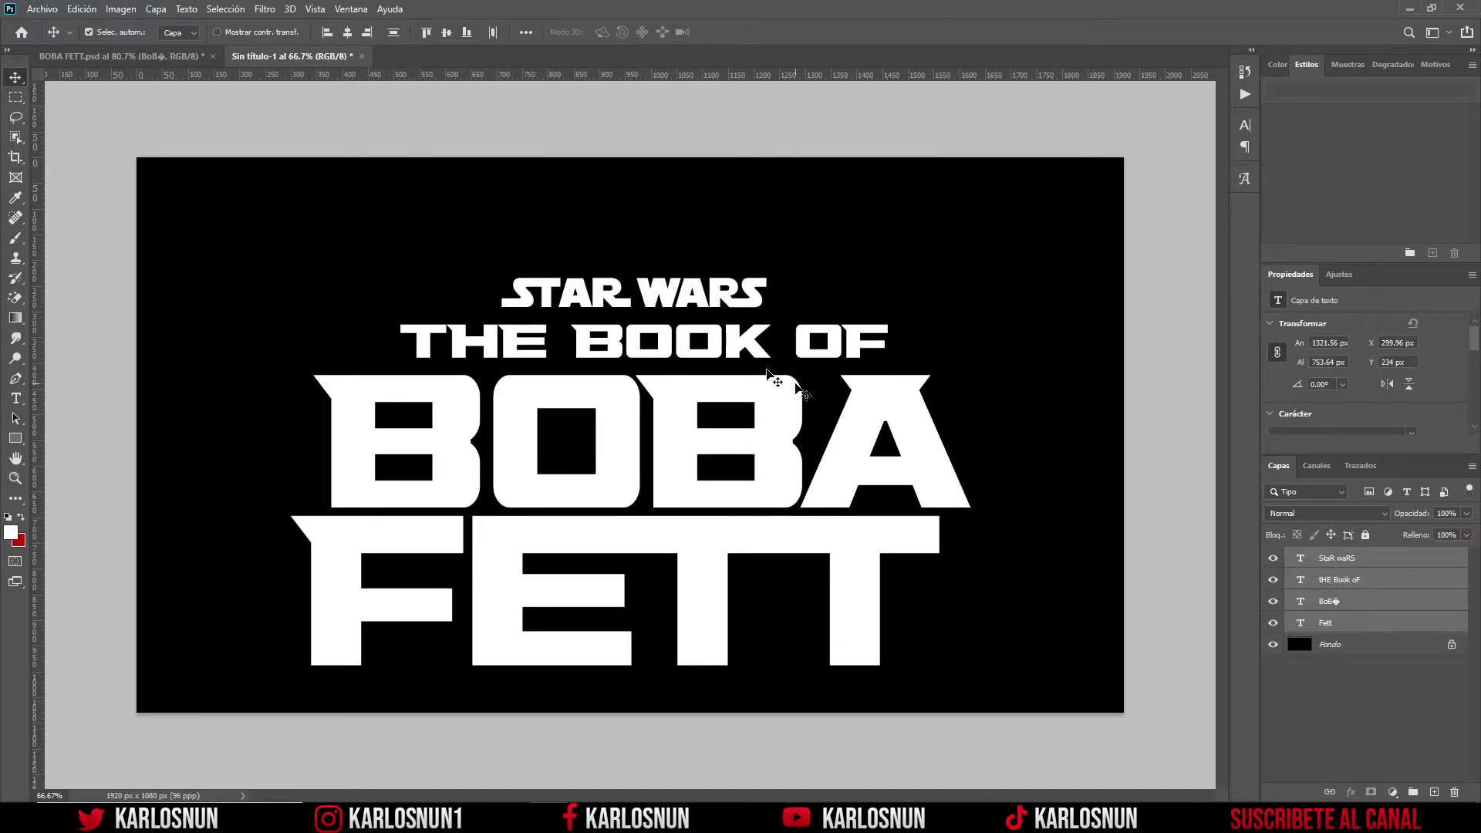
left_click(348, 34)
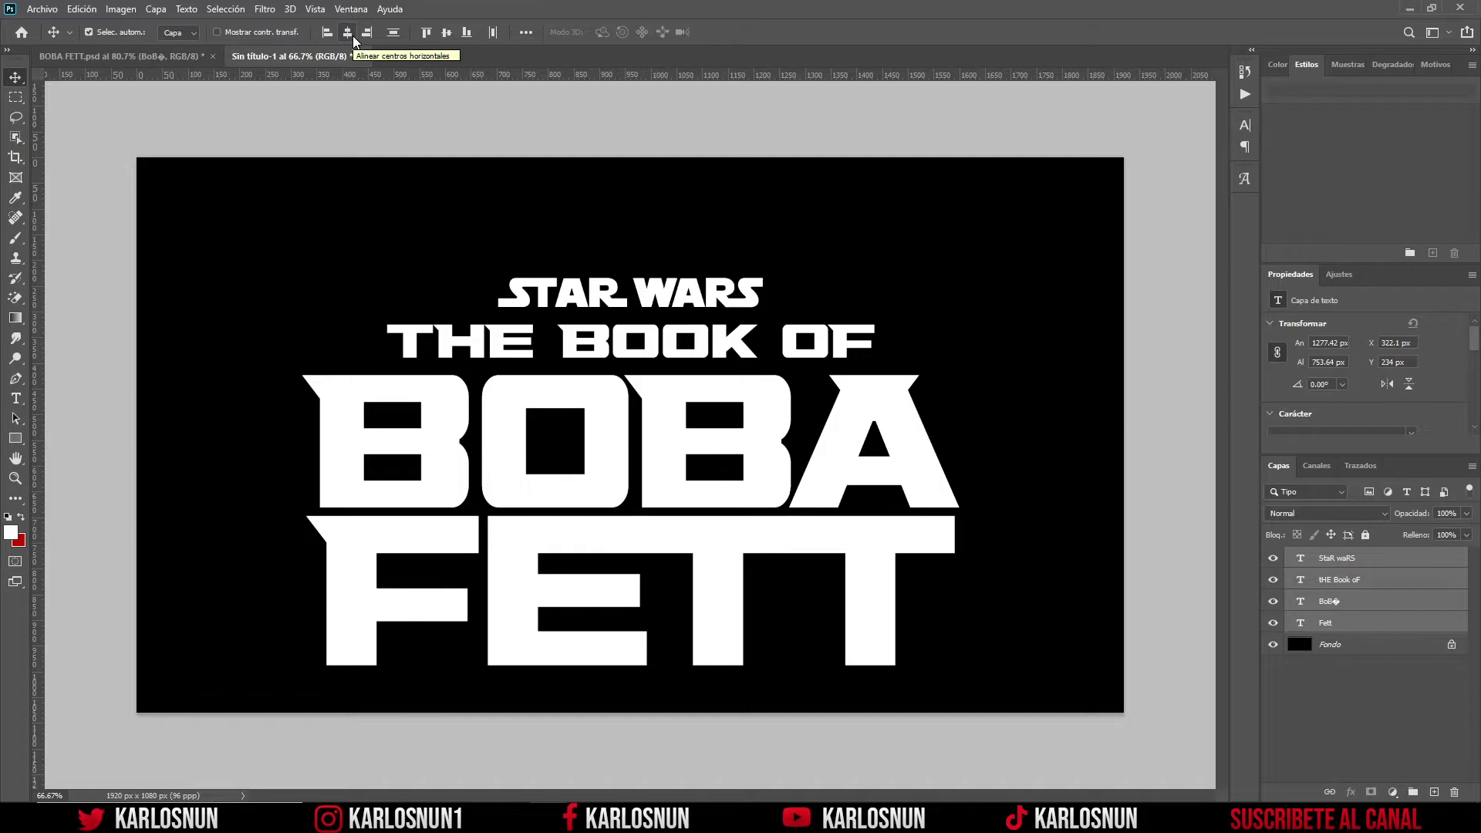
left_click(1039, 522)
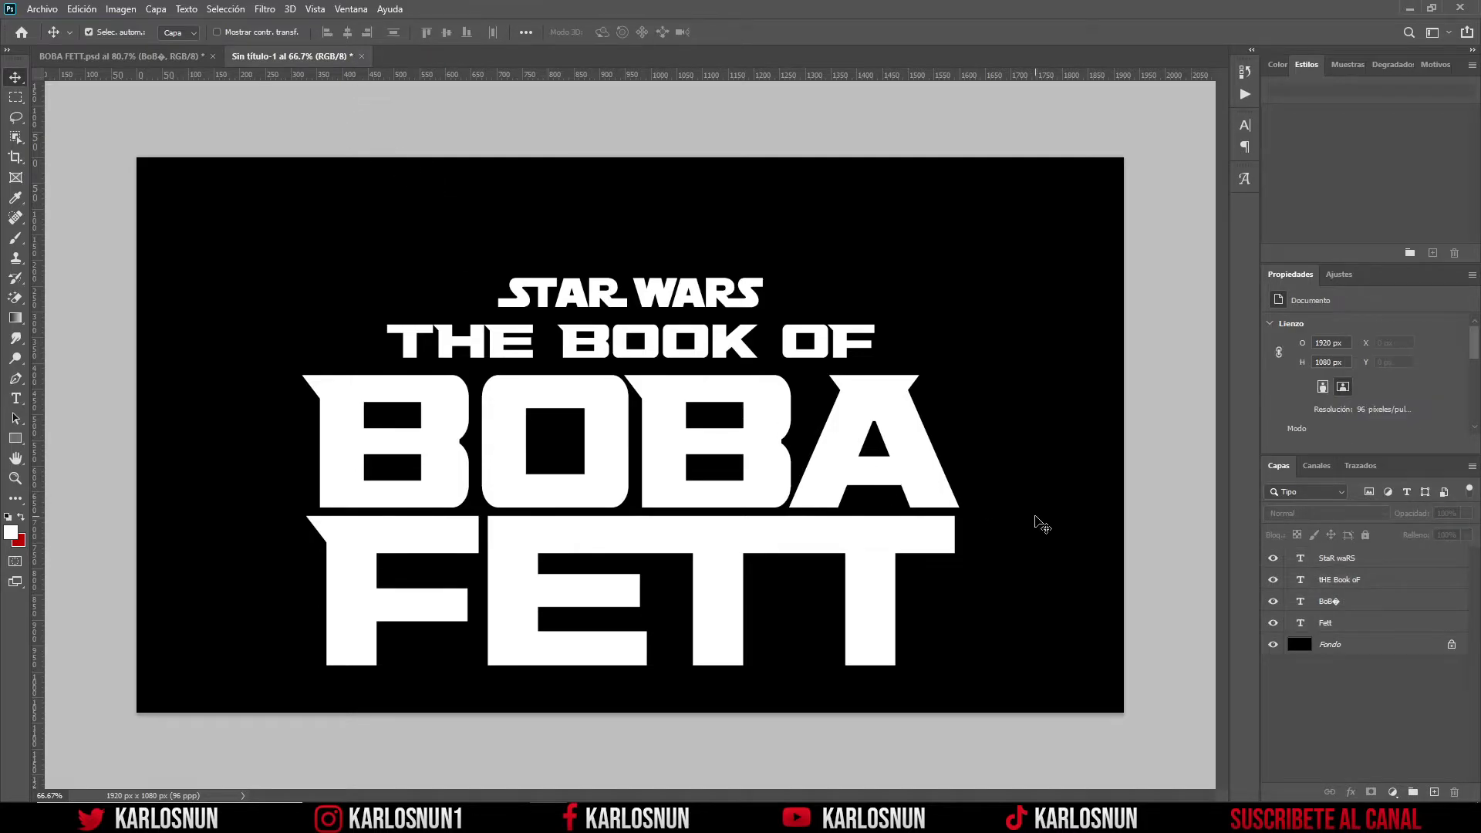
left_click(185, 60)
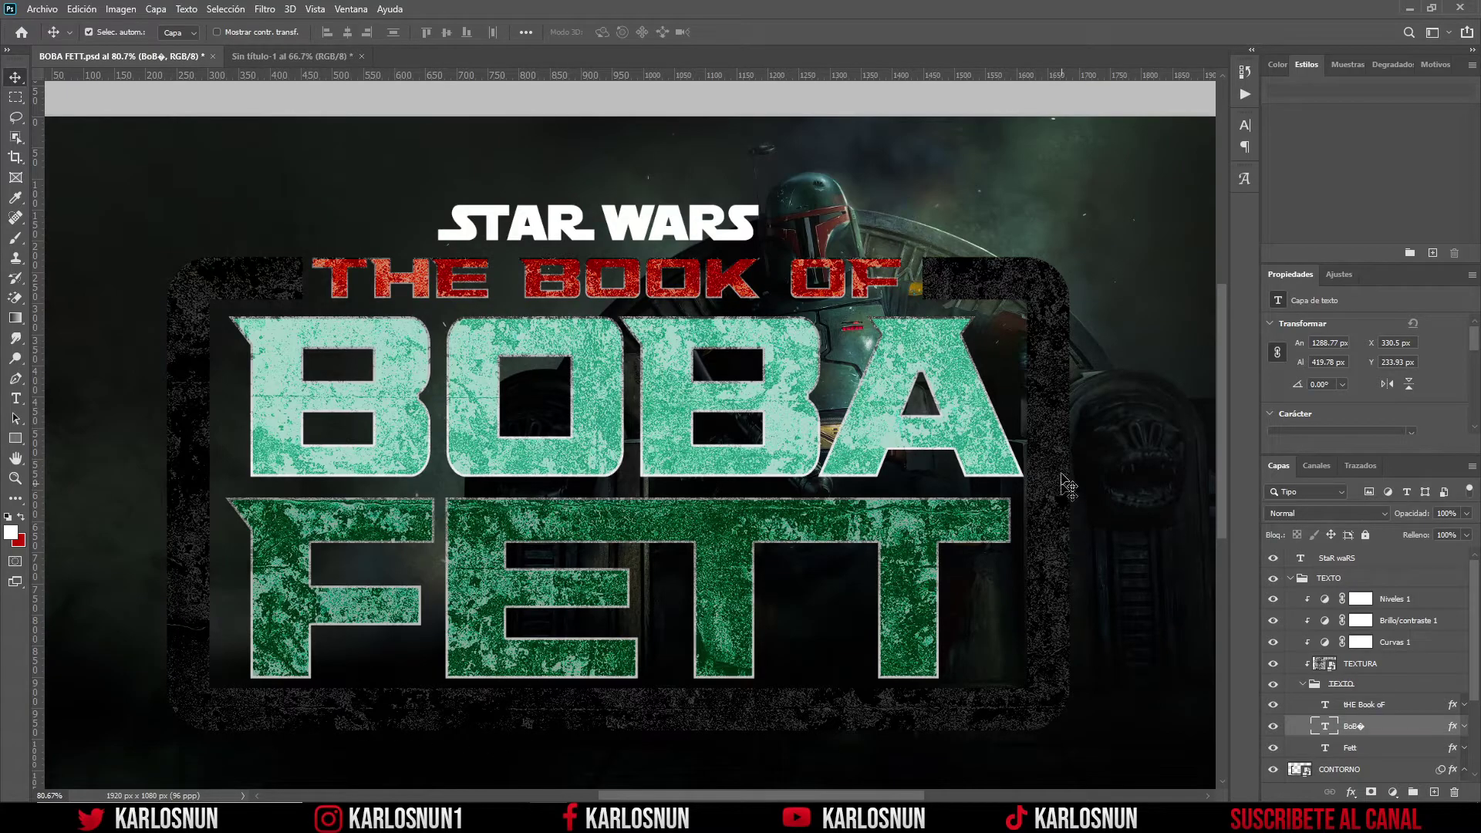
left_click(305, 59)
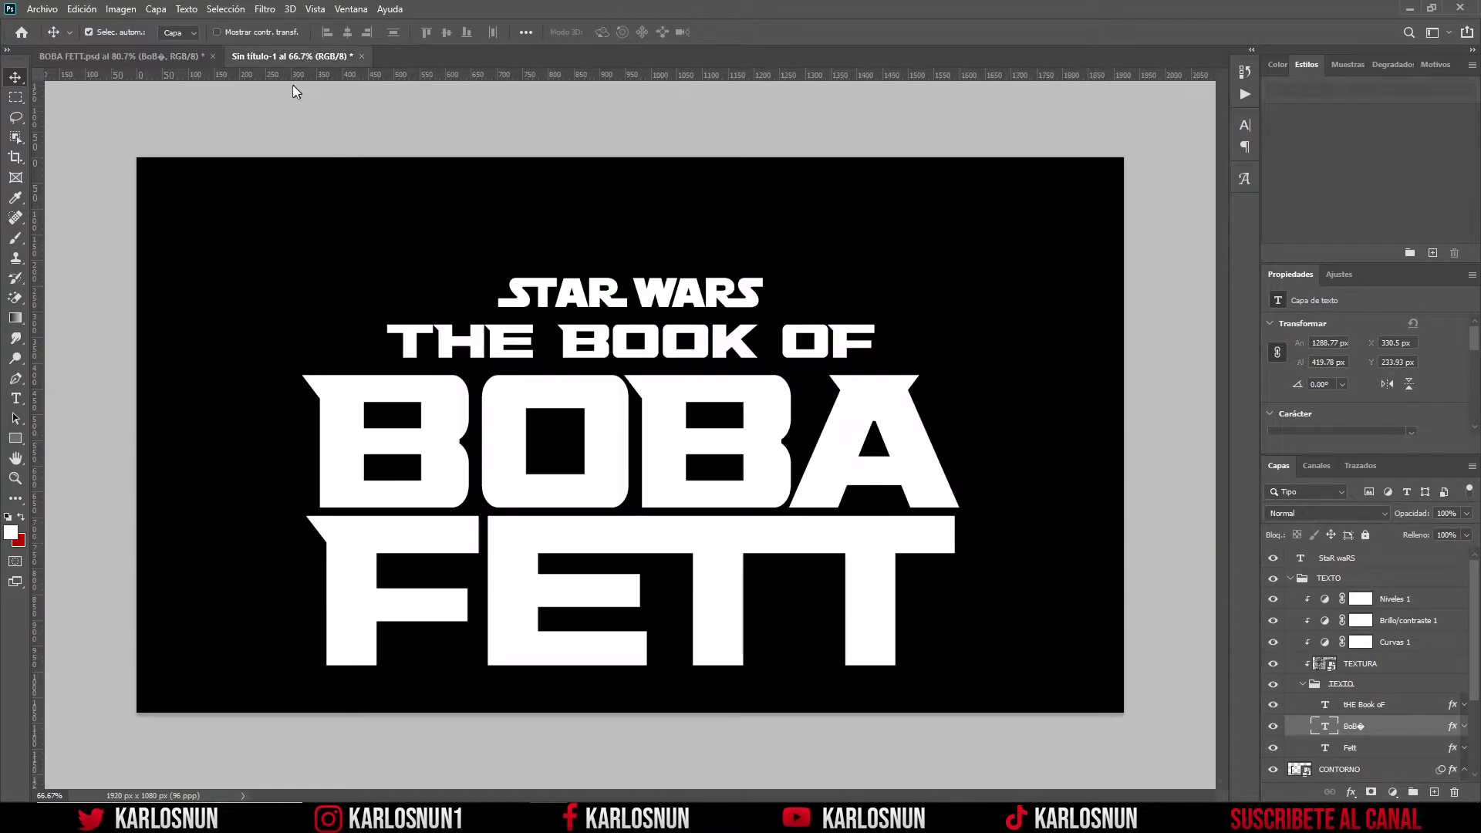
- Place the CONTORNO image as an embedded frame around the title
left_click(41, 8)
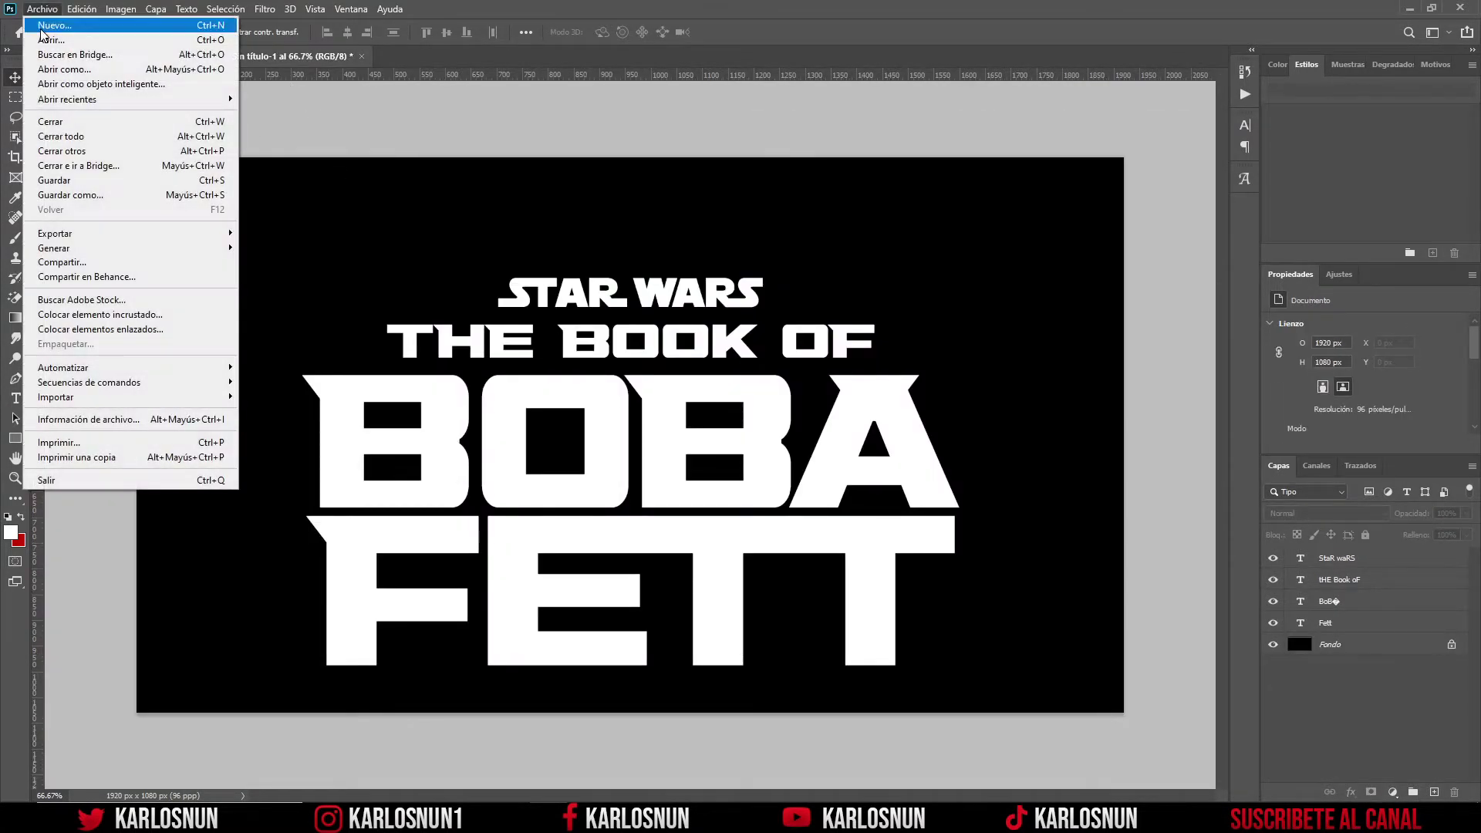
left_click(101, 315)
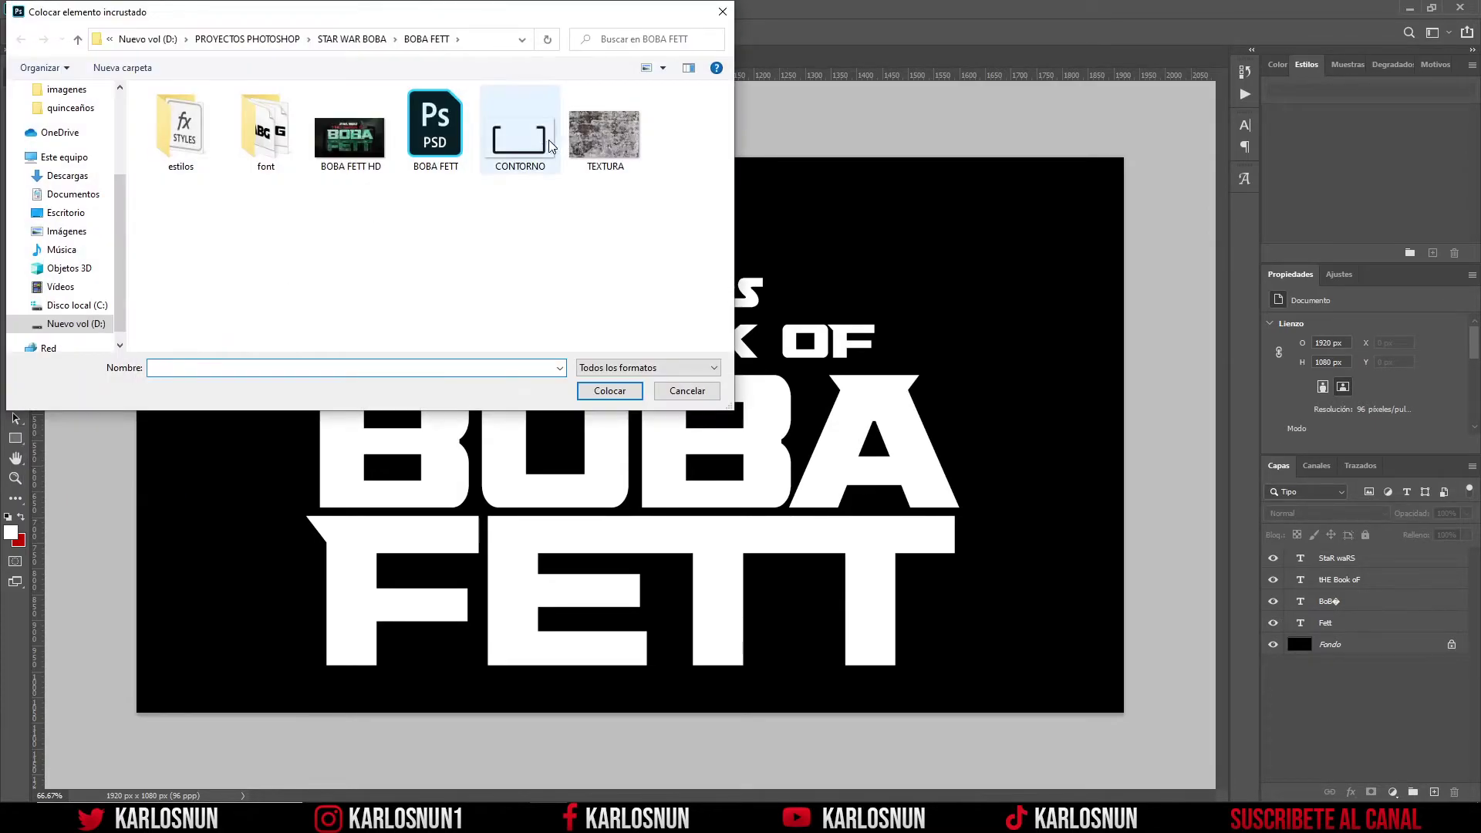
left_click(551, 148)
left_click(612, 394)
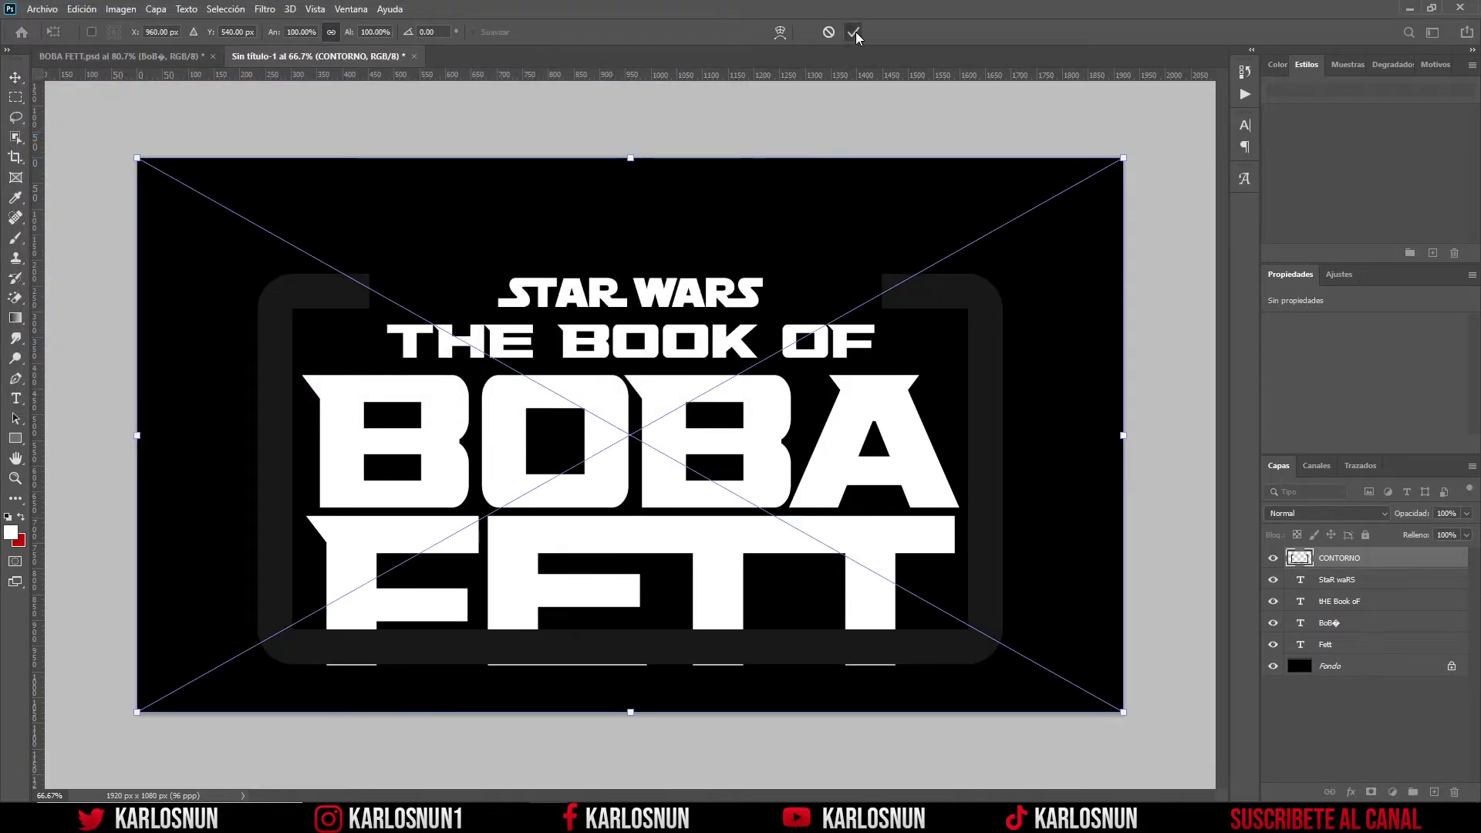
left_click(853, 32)
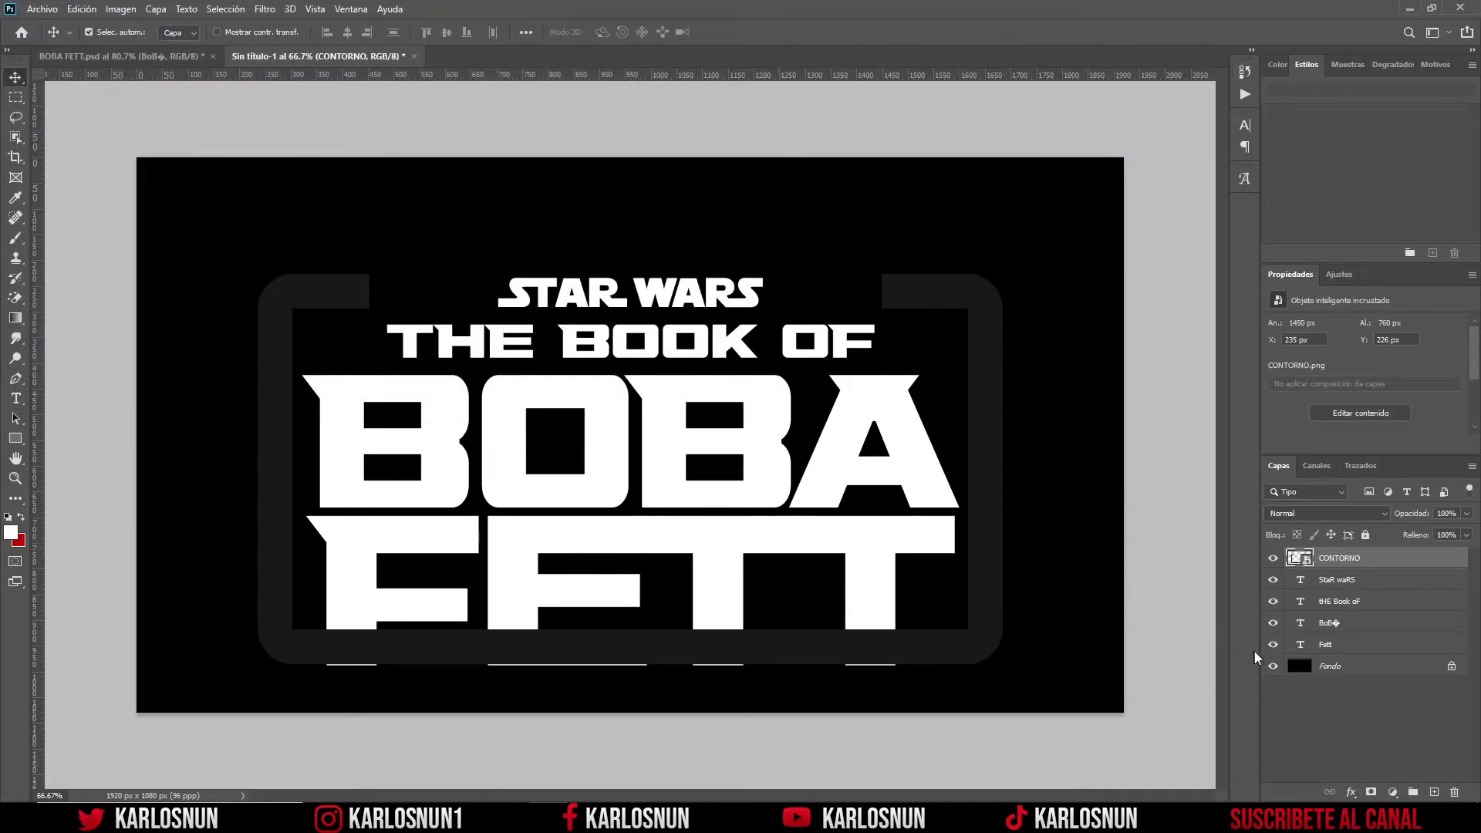
- Toggle the black background's visibility off and on, then select the StaR waRS text layer
left_click(1273, 666)
left_click(1273, 668)
left_click(1334, 581)
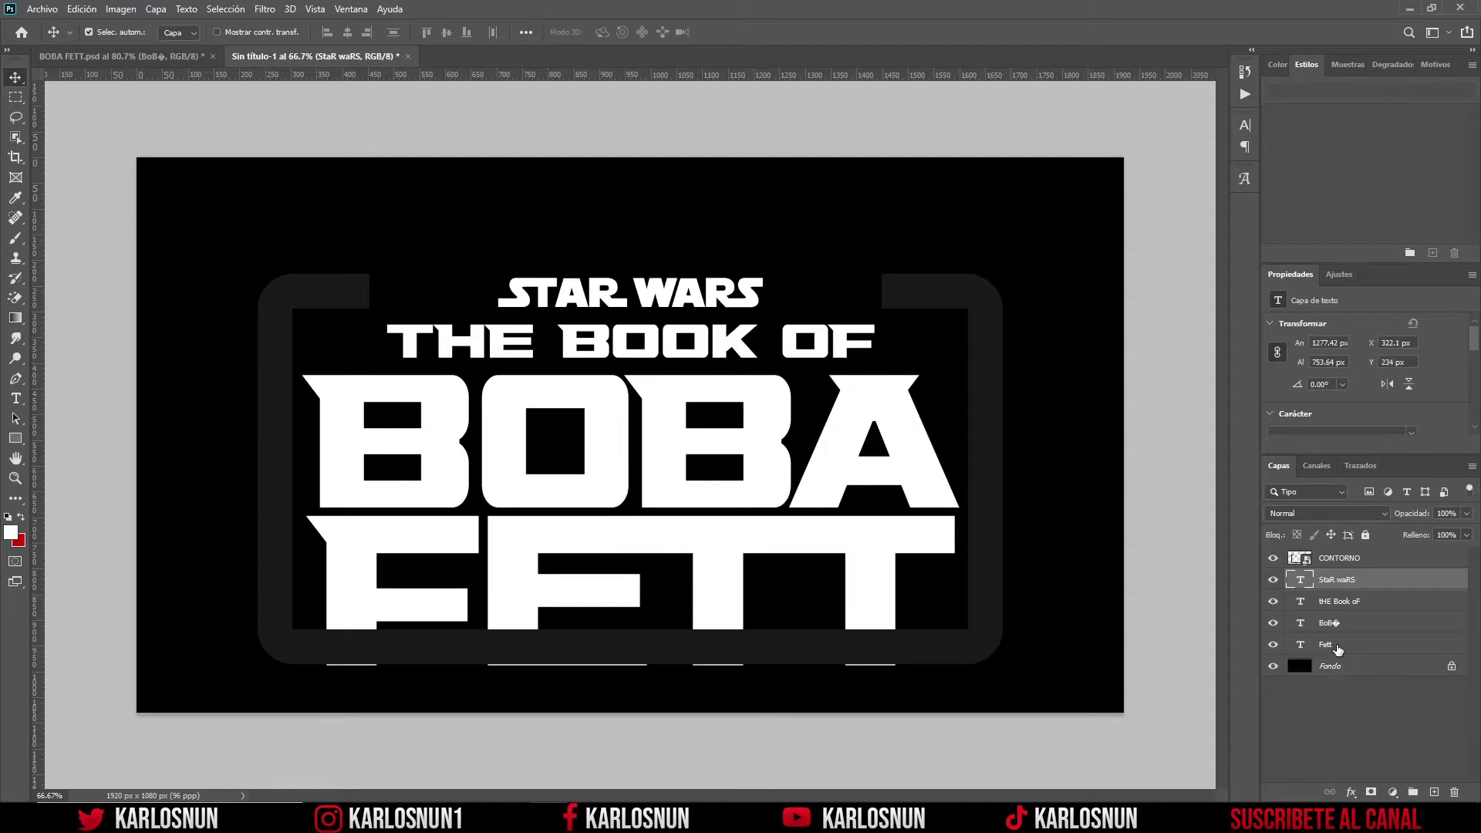
- Raise all four title text layers to Y 138 so FETT fits inside the frame
left_click(1337, 647, "shift")
left_click_drag(662, 422, 660, 373)
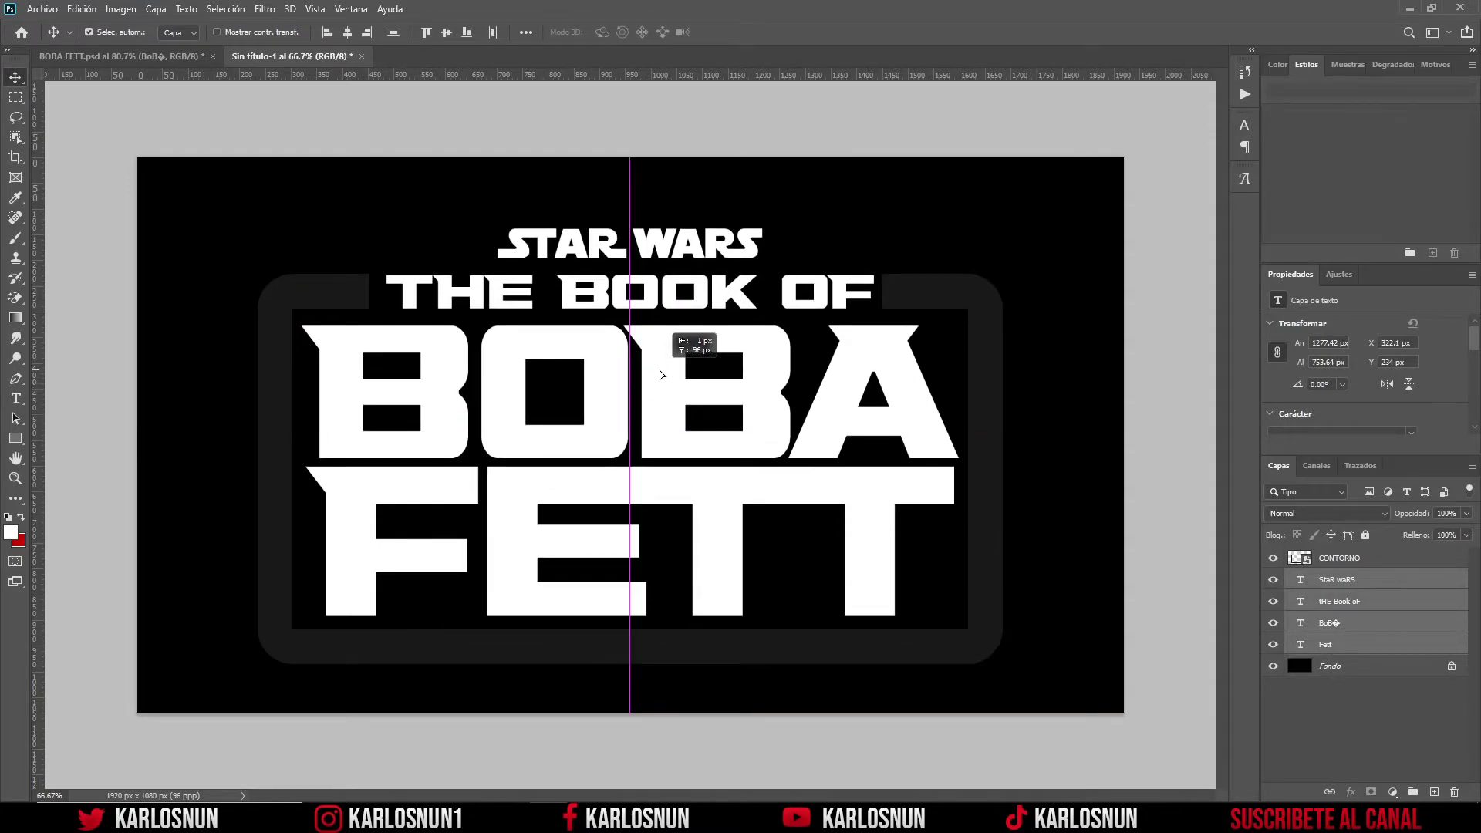
left_click_drag(660, 375, 660, 376)
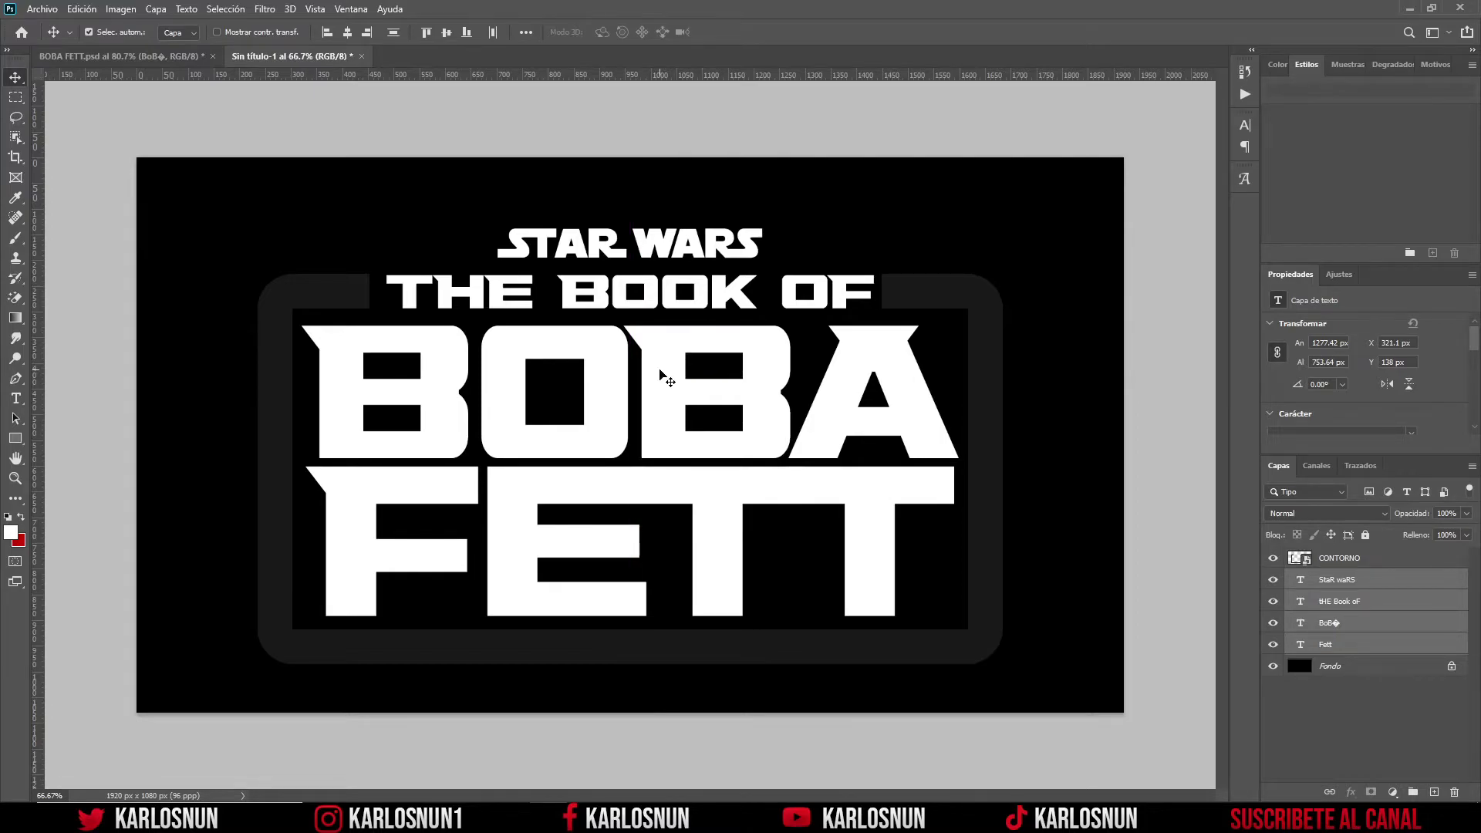
- Compare with the finished Boba Fett artwork, then select the CONTORNO frame layer
key("ctrl+Tab")
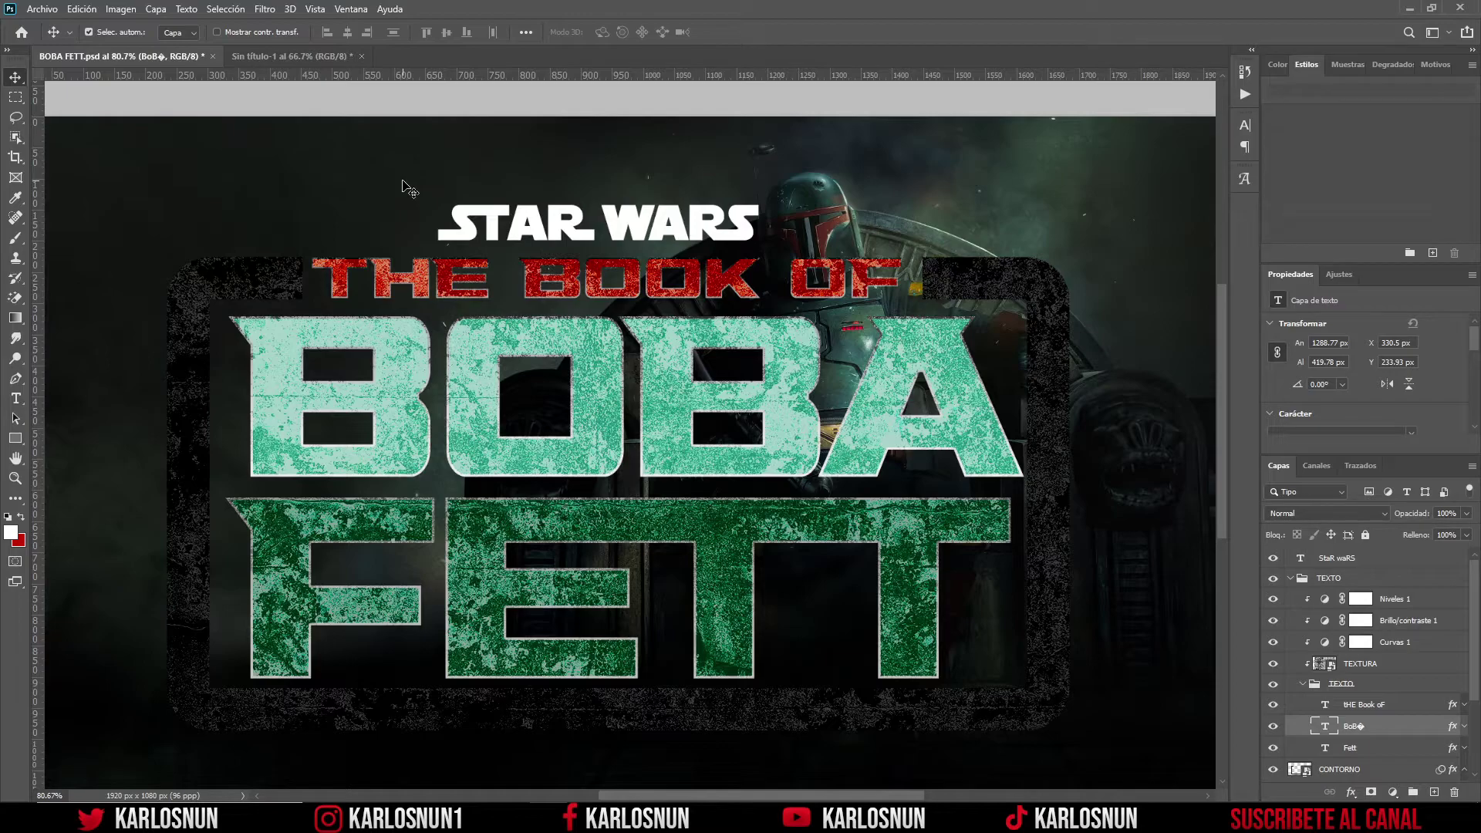
left_click(312, 59)
left_click_drag(1395, 619, 1376, 569)
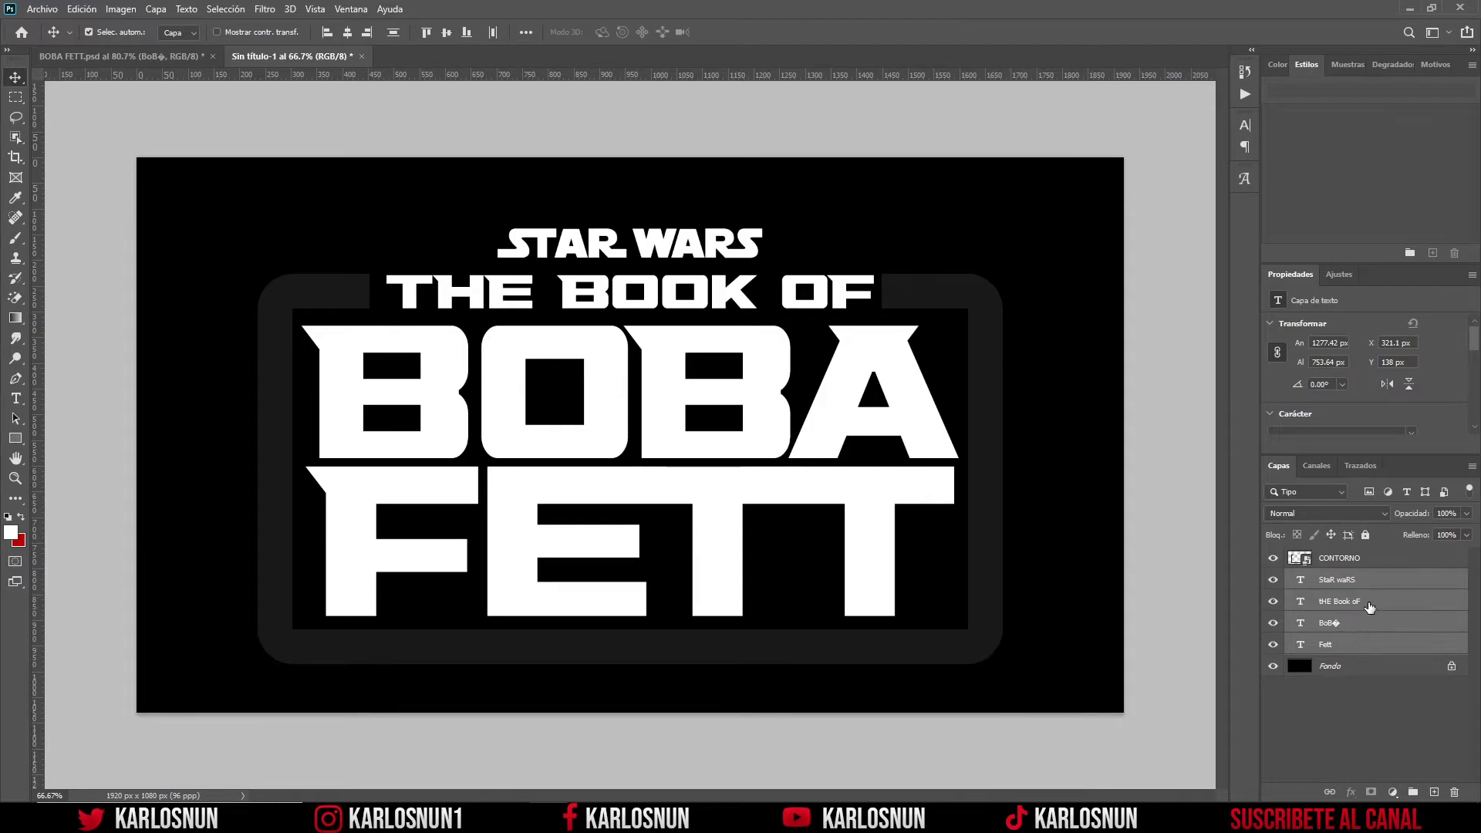
left_click(1375, 564)
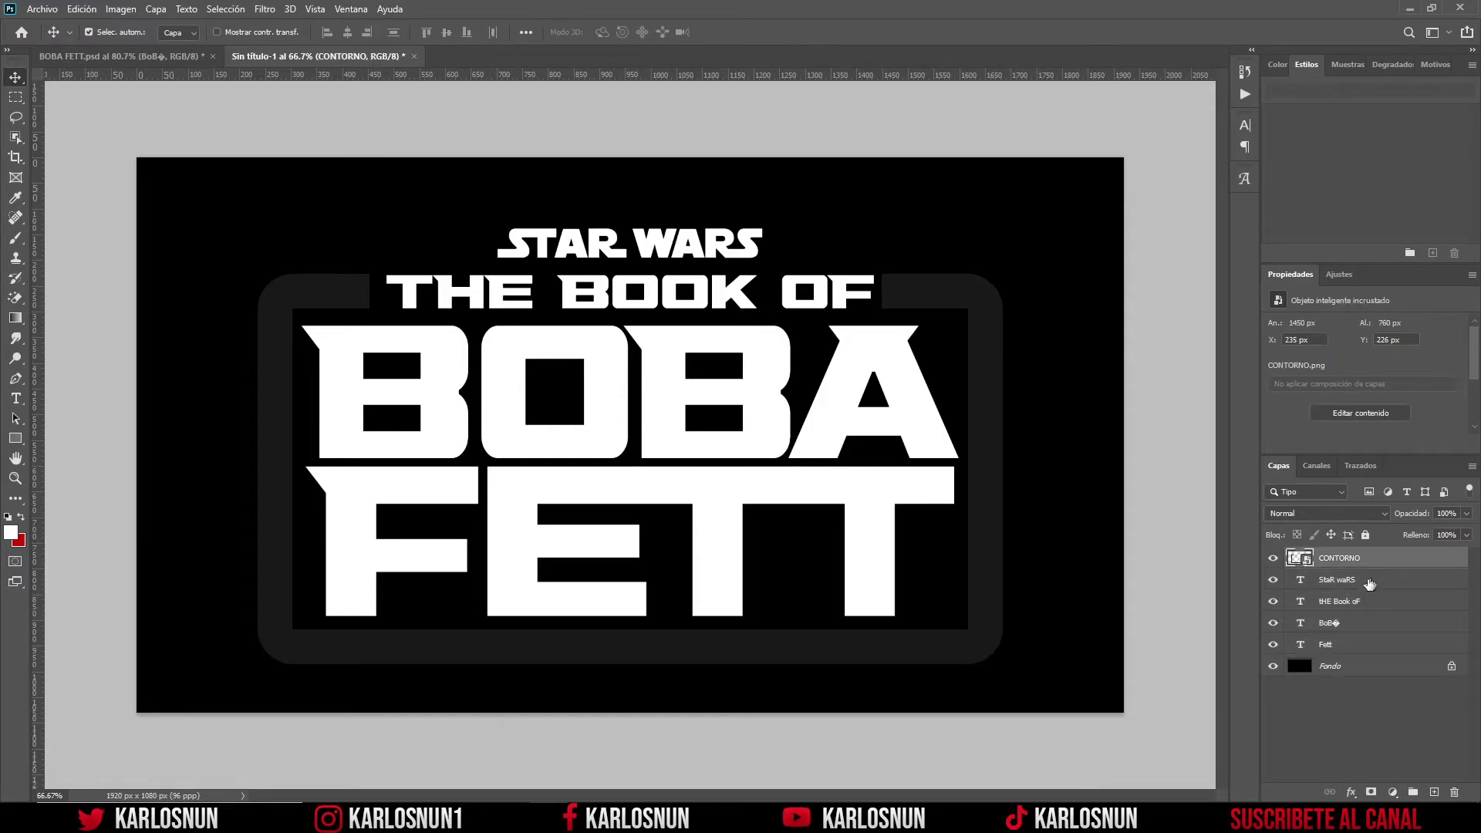
- Load boba fett.asl into the Styles panel and expand the boba fett style group
left_click(348, 10)
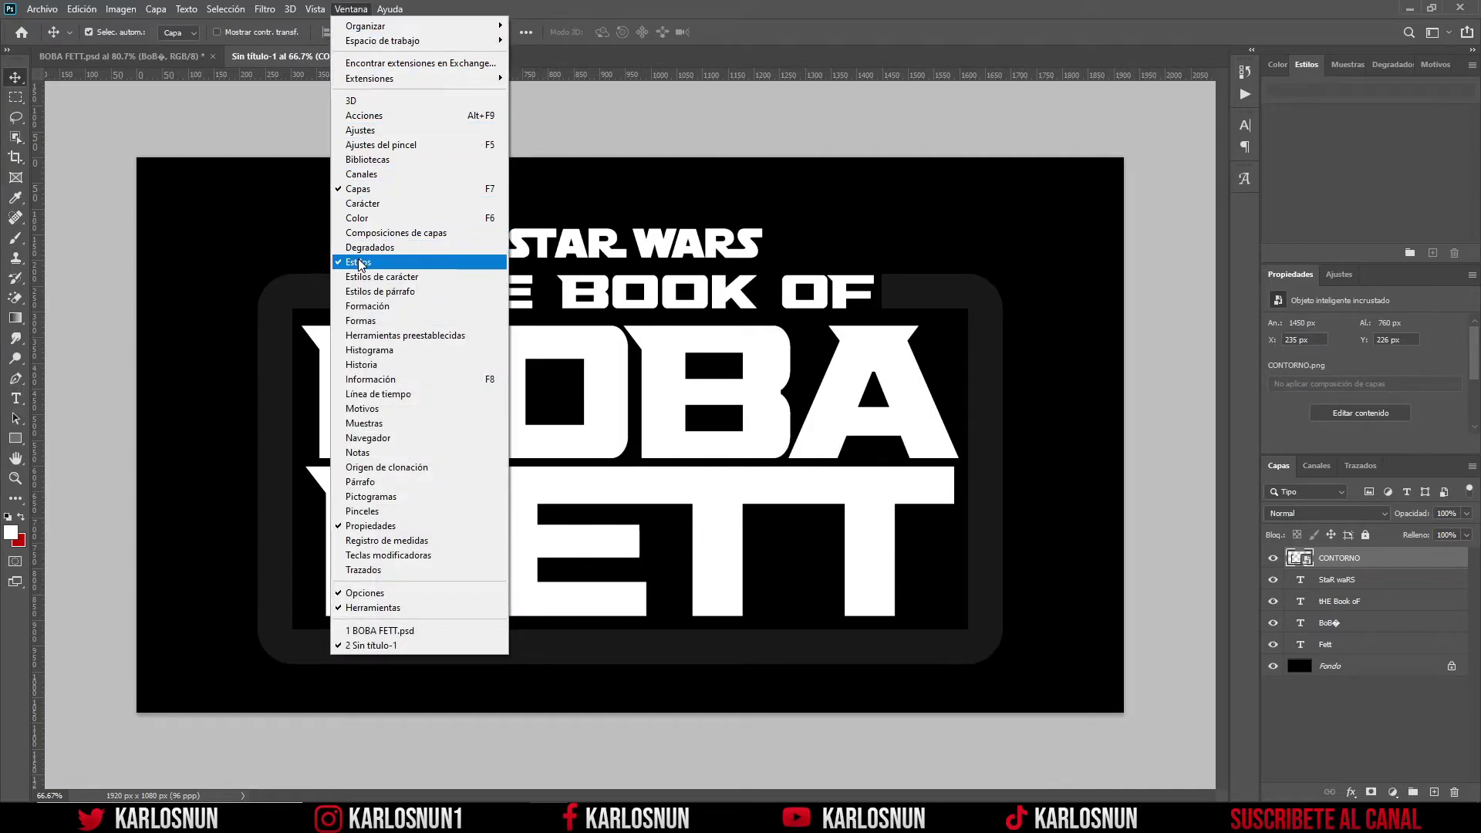
left_click(1316, 69)
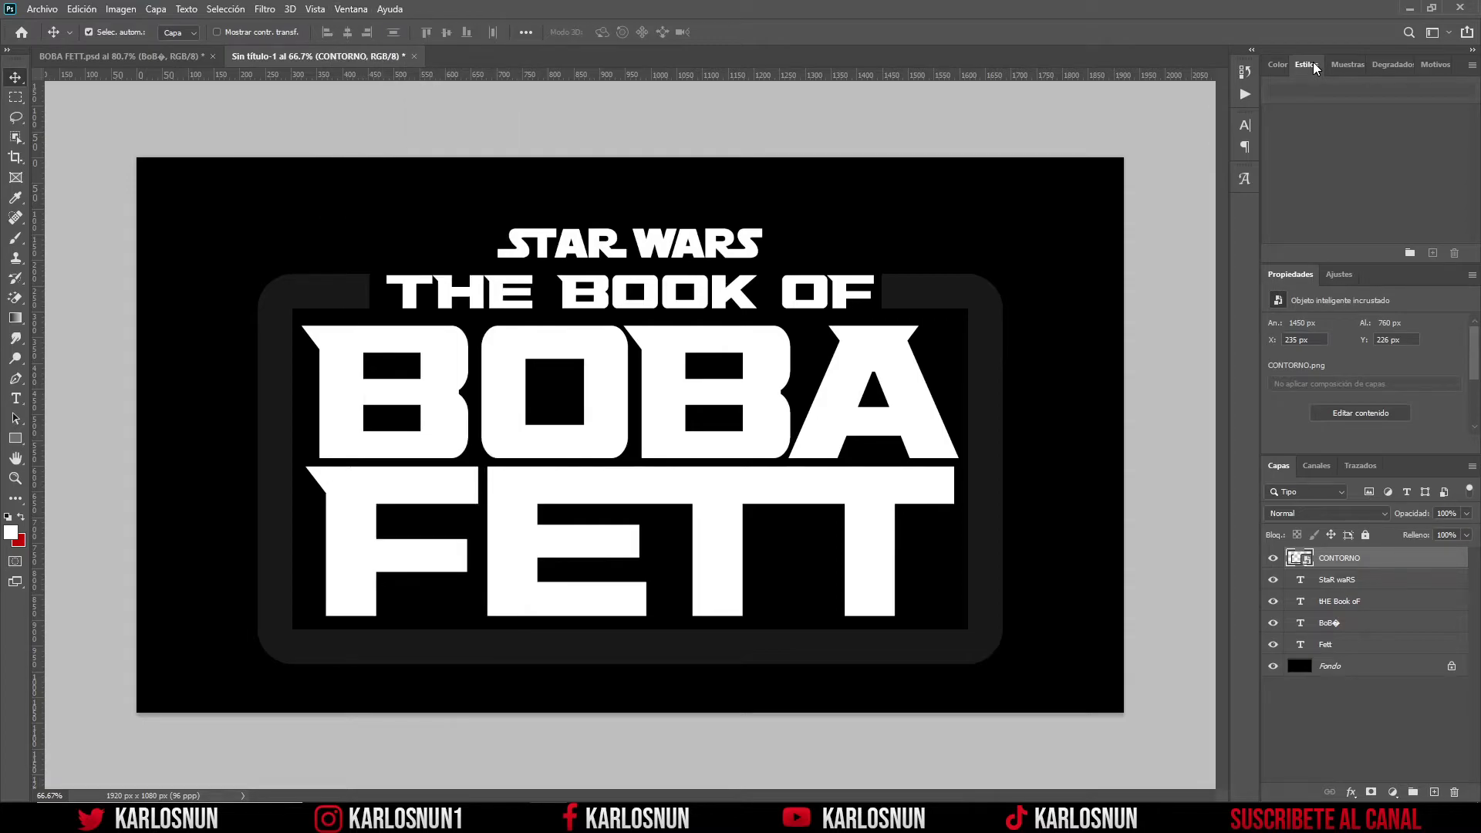
left_click(1472, 68)
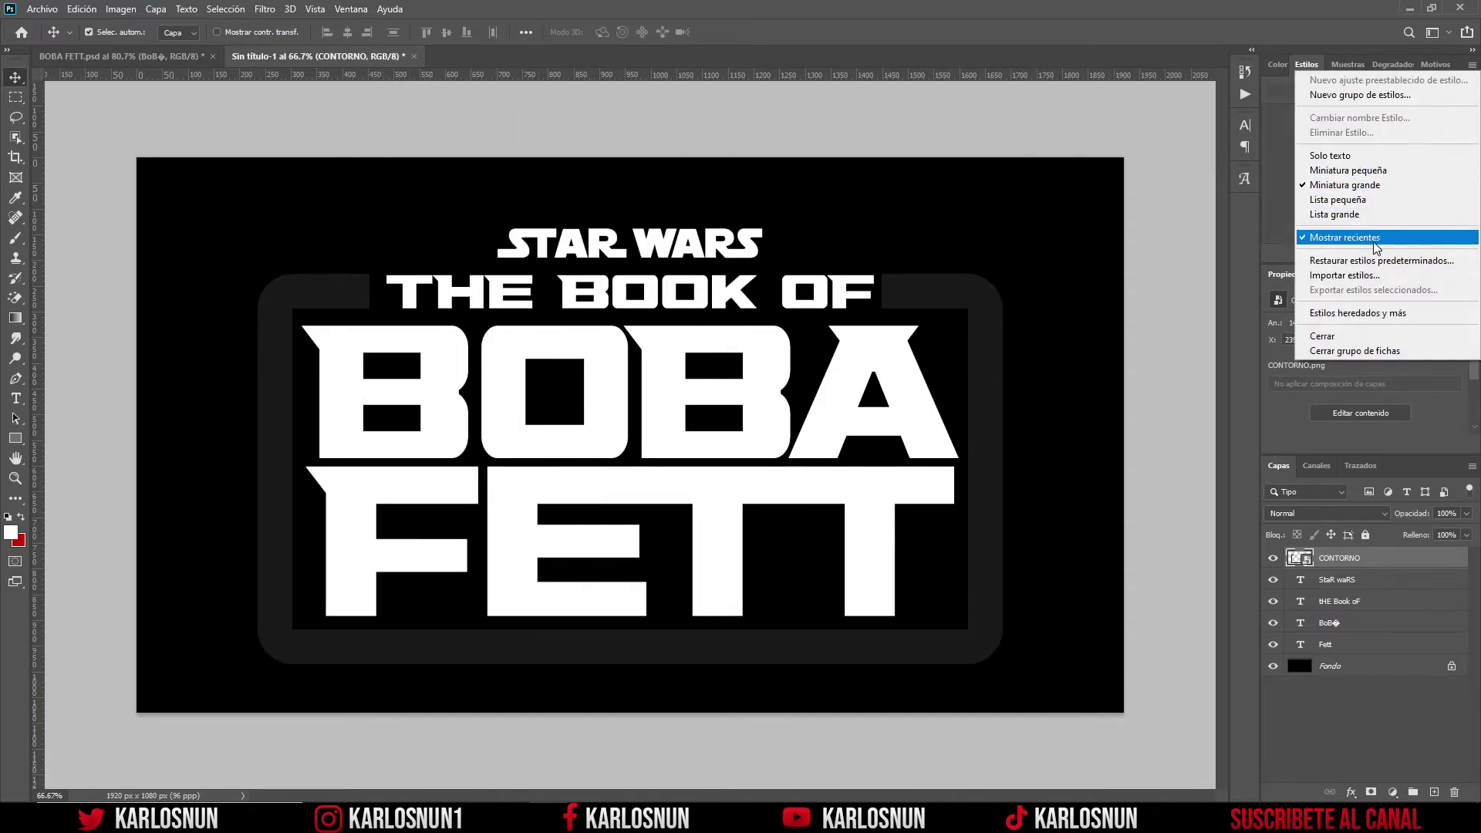
left_click(1366, 279)
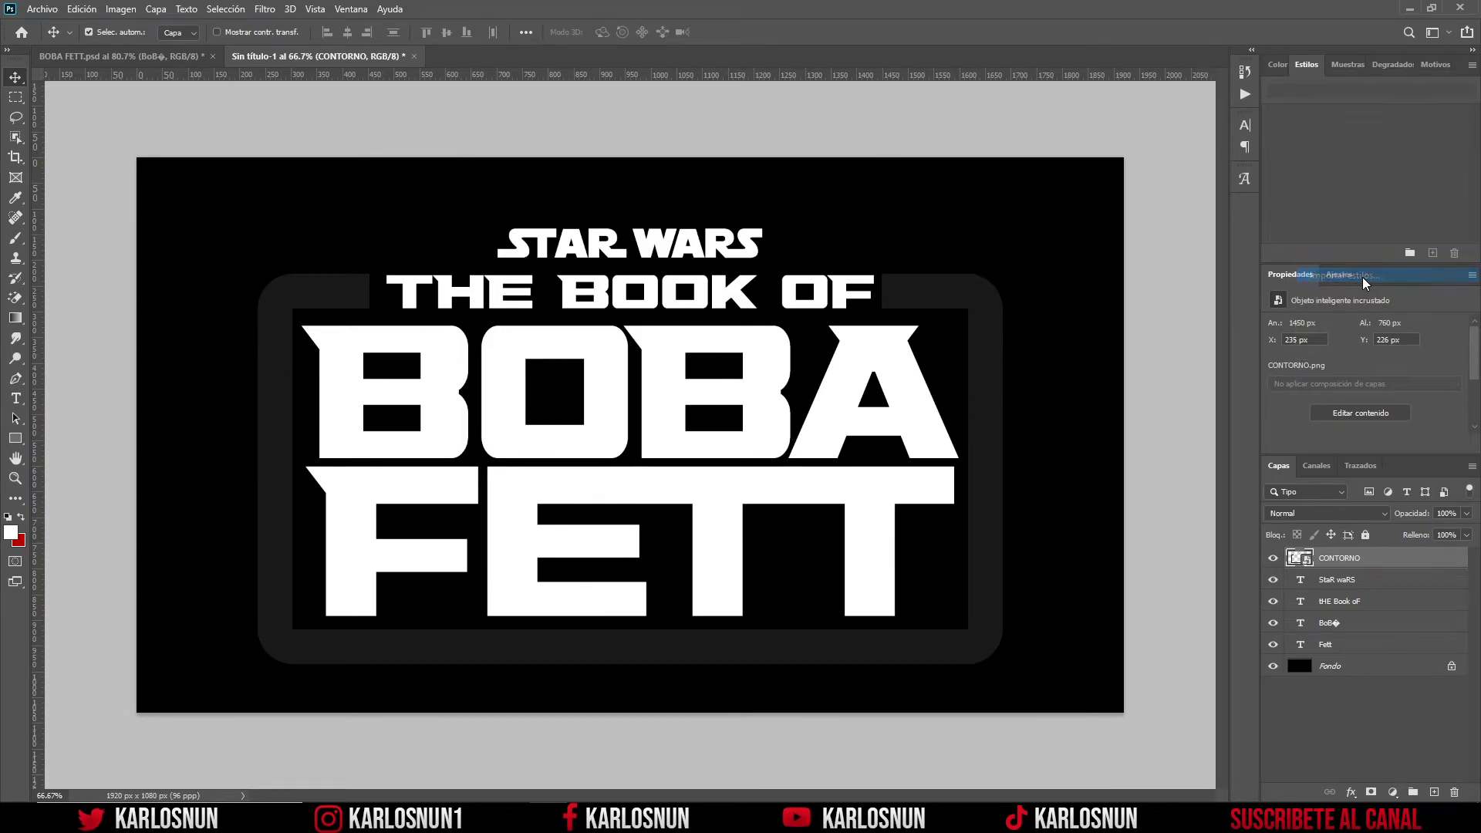
left_click(151, 114)
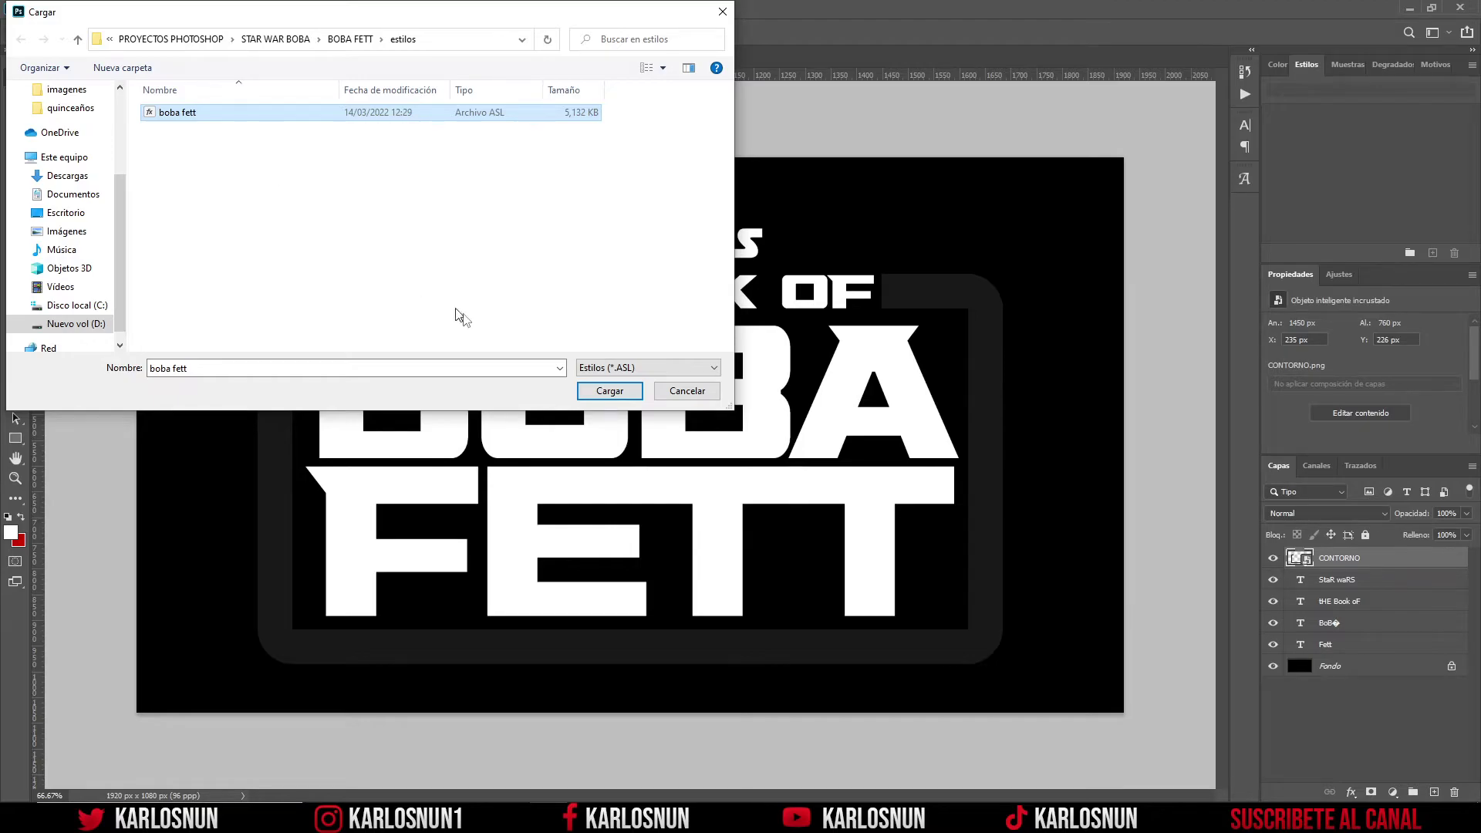
left_click(587, 391)
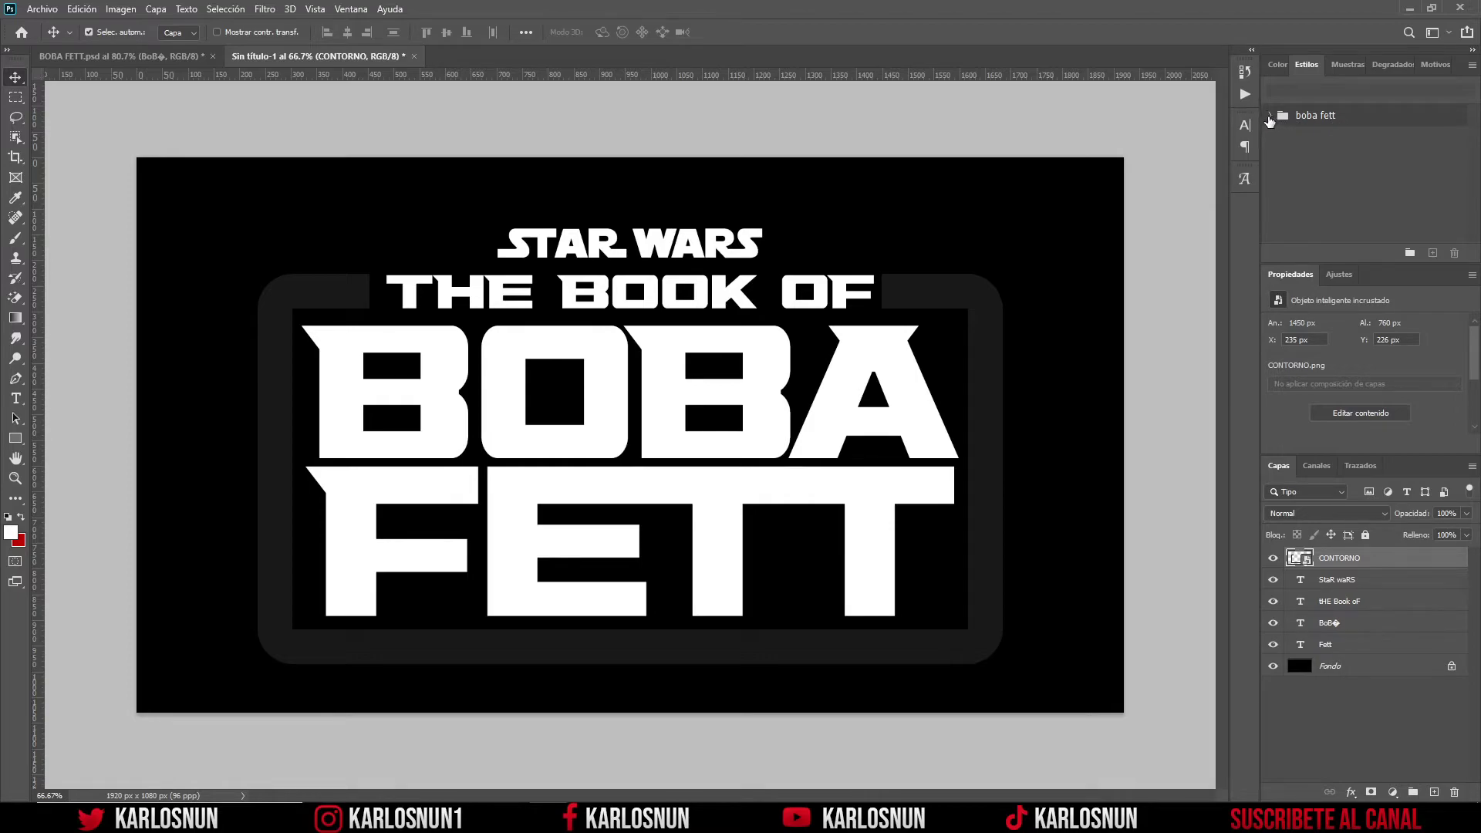
left_click(1269, 116)
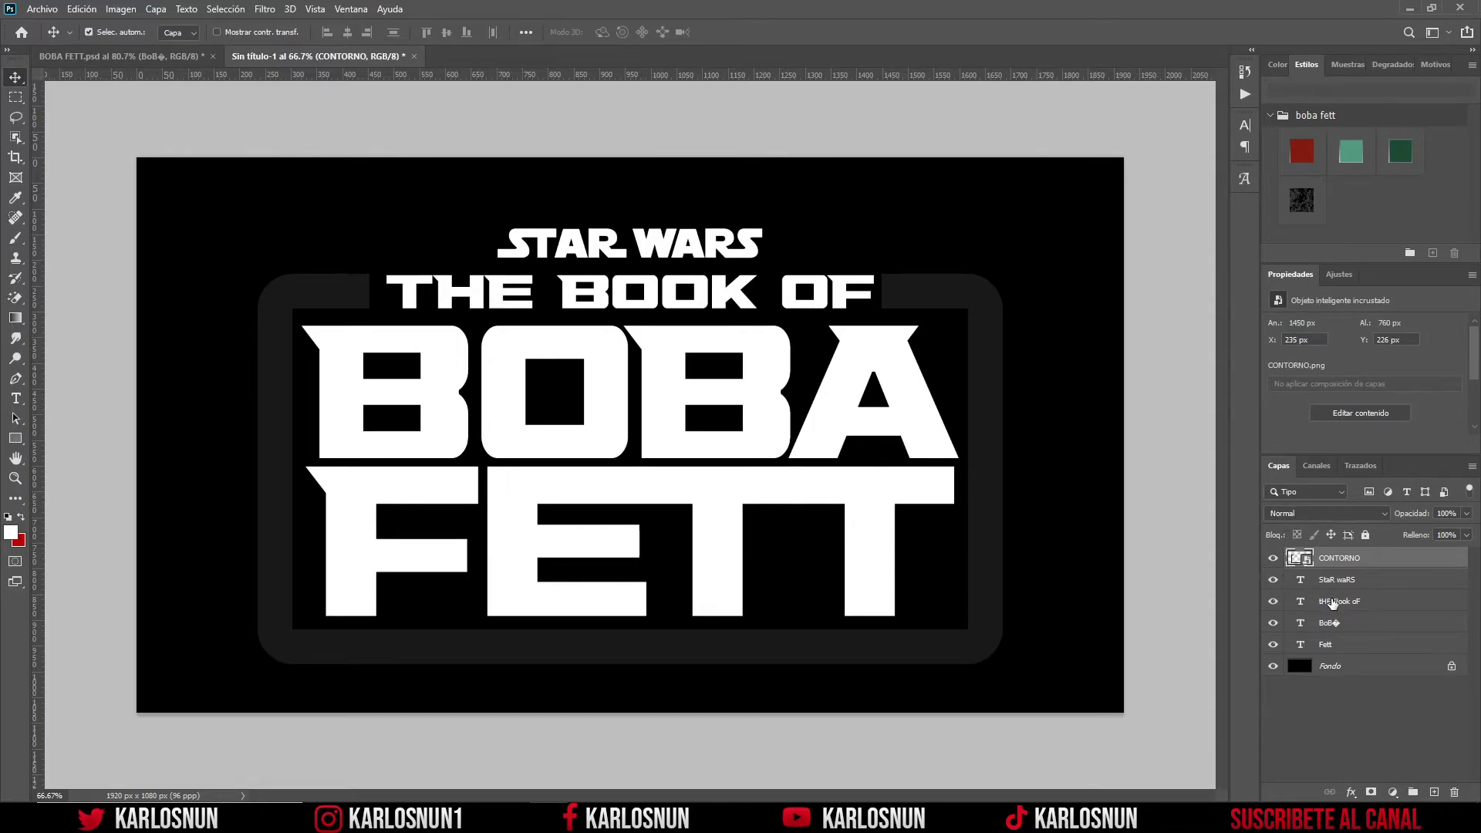
- Apply the red style to THE BOOK OF, teal to BOBA, and dark green to FETT
left_click(1346, 602)
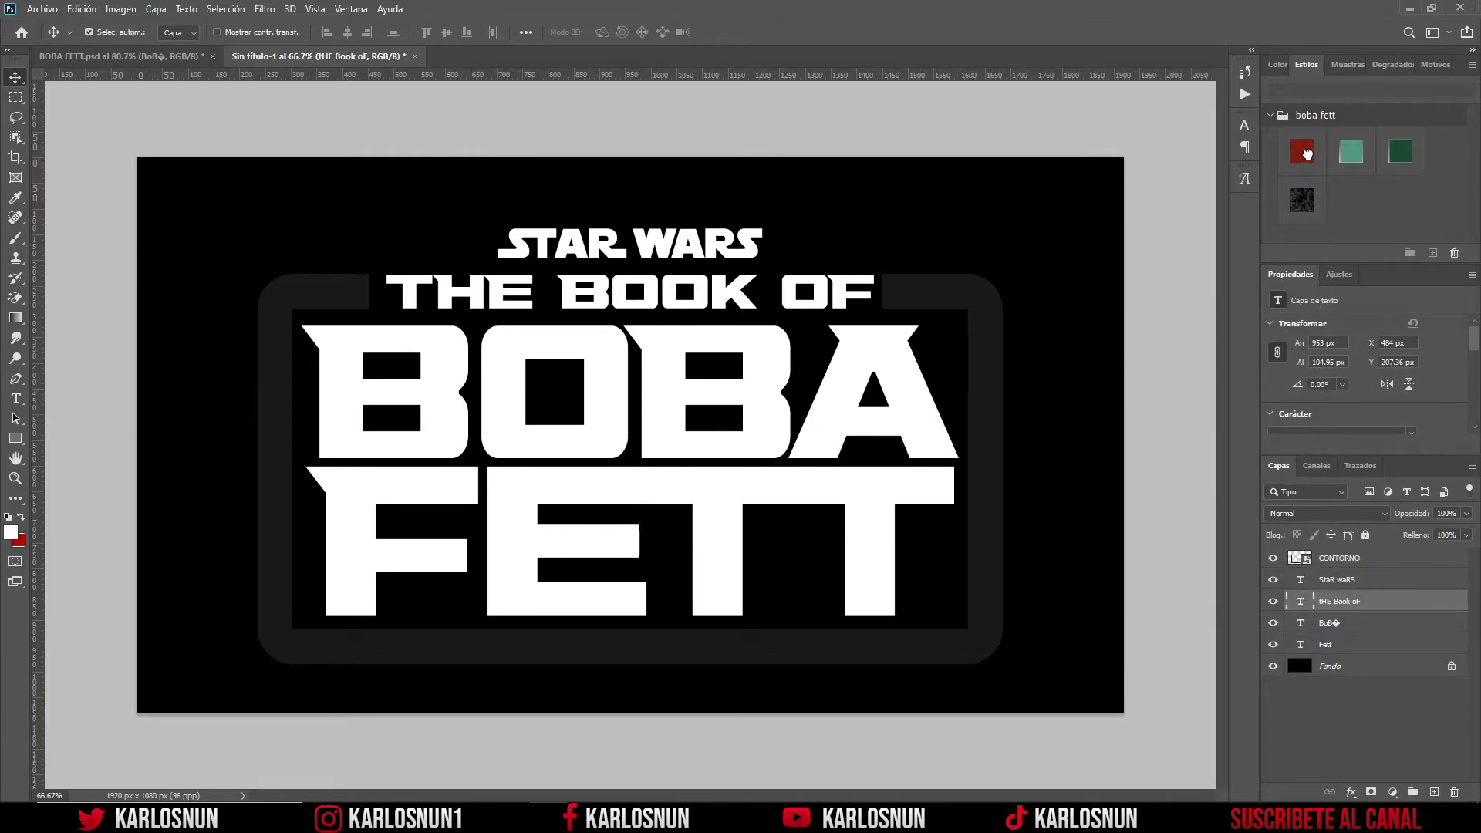
left_click(1308, 164)
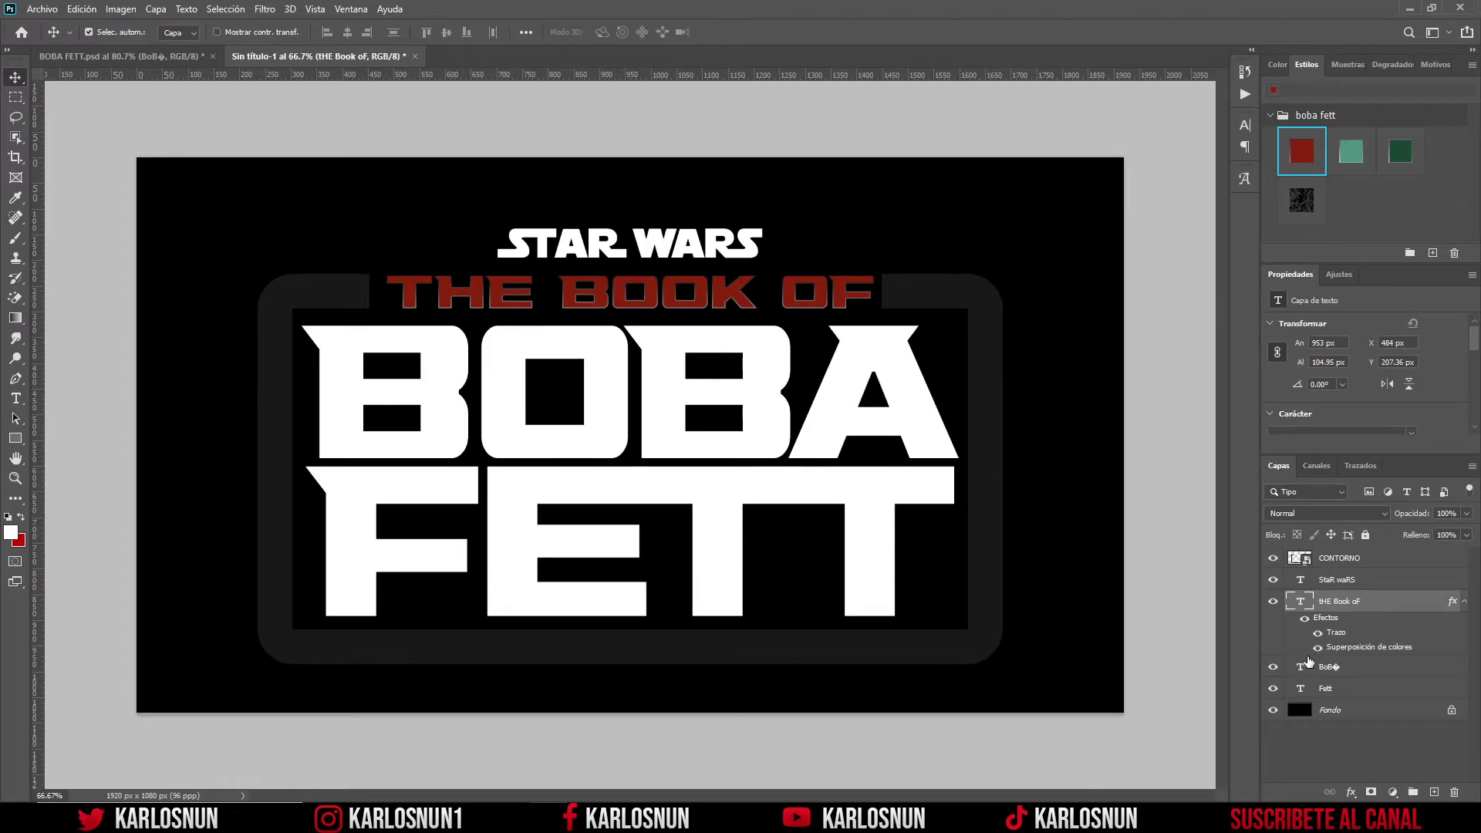
left_click(1311, 668)
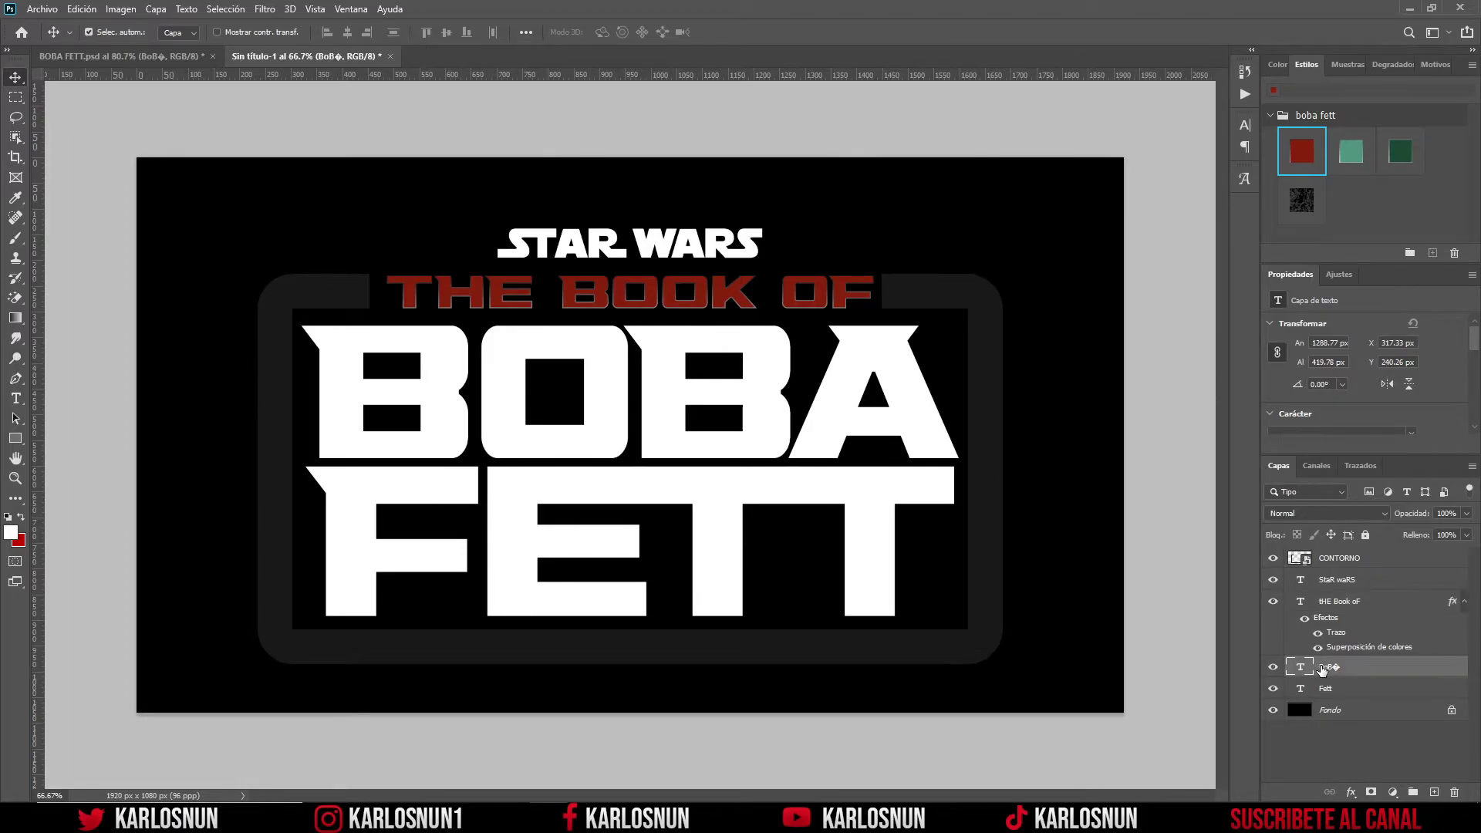
left_click(1351, 154)
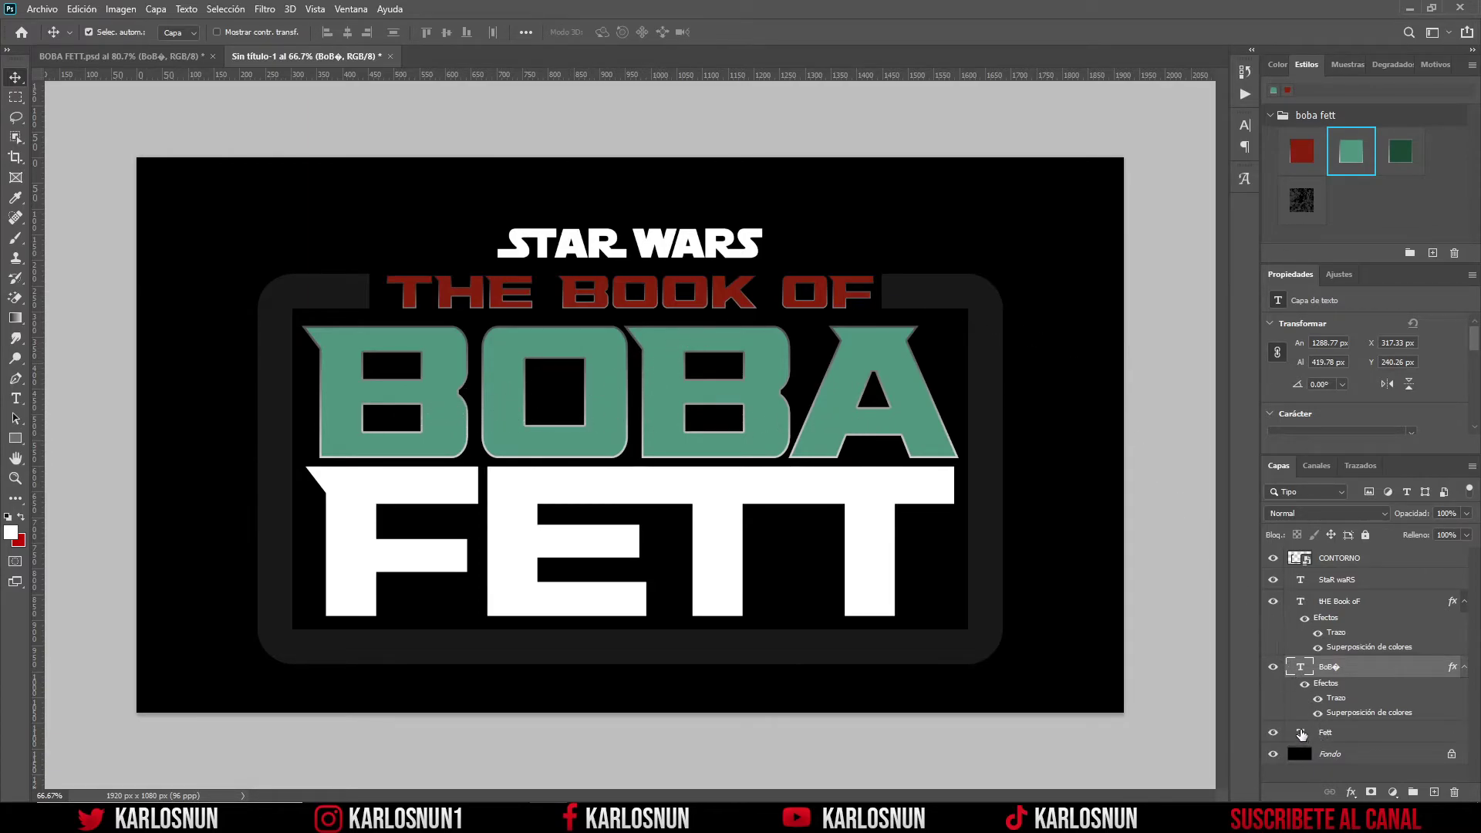
left_click(1302, 733)
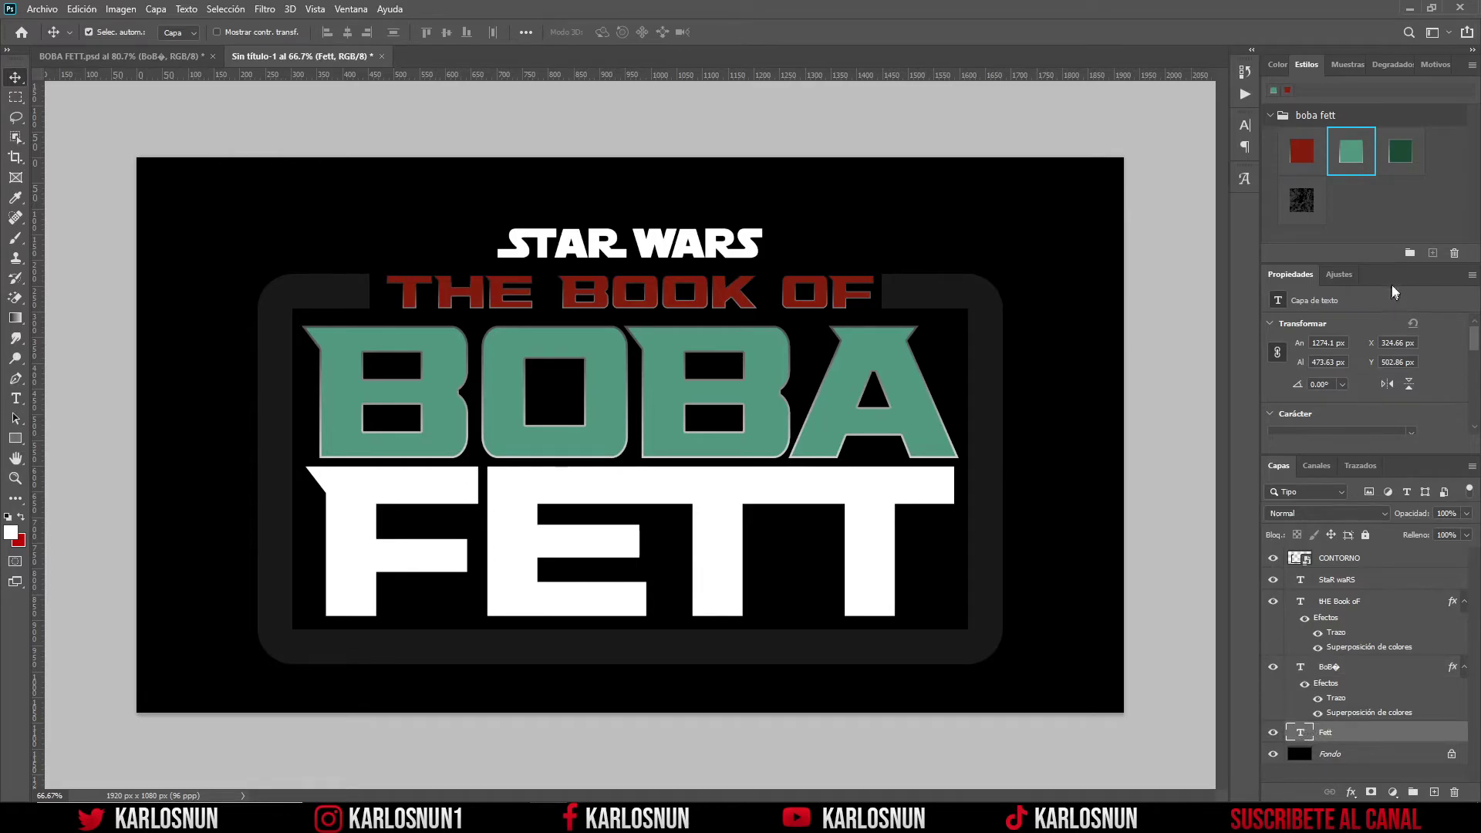
left_click(1400, 150)
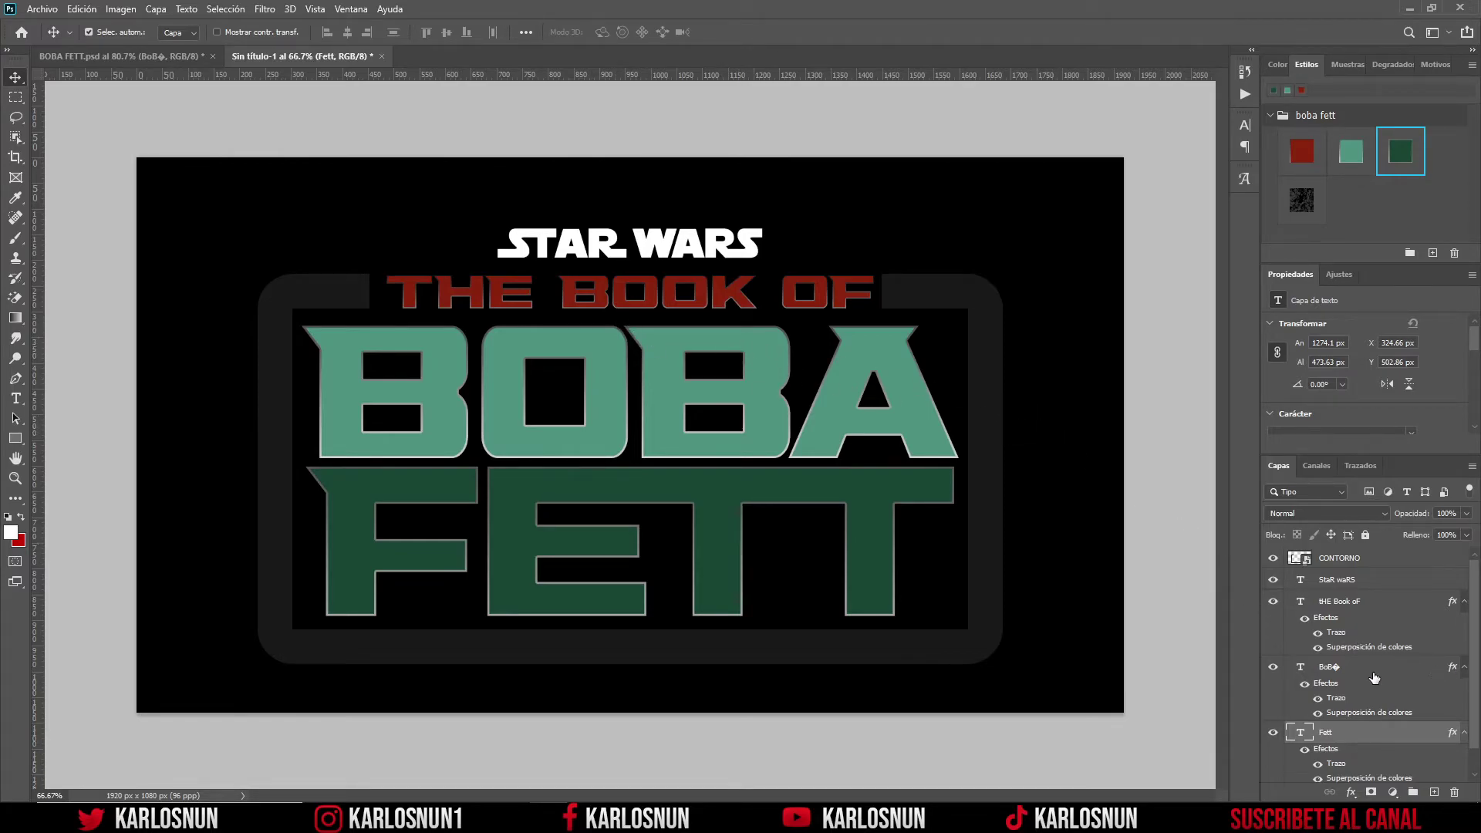
left_click(1464, 667)
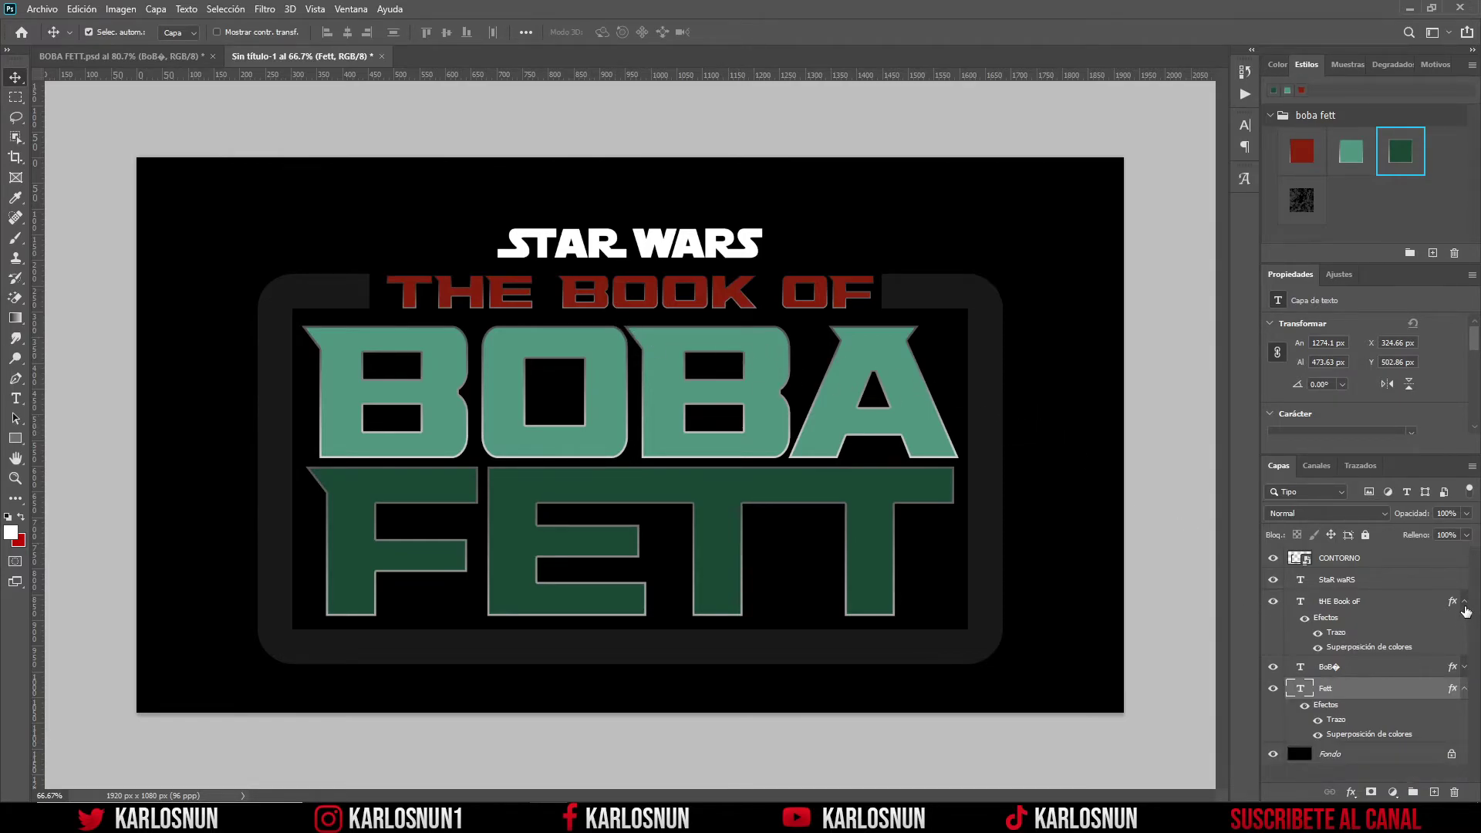
left_click(1464, 601)
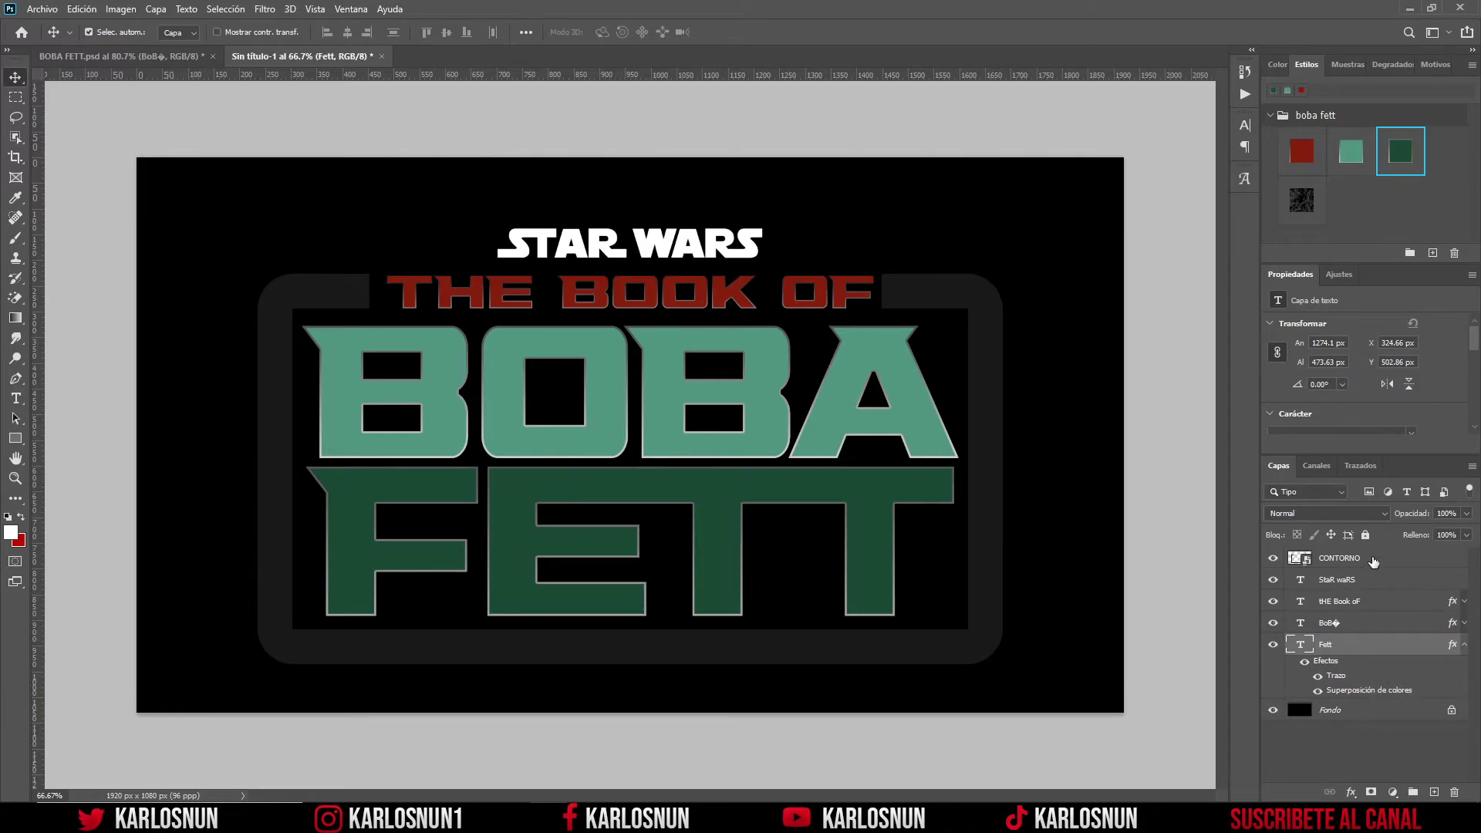
left_click(1372, 561)
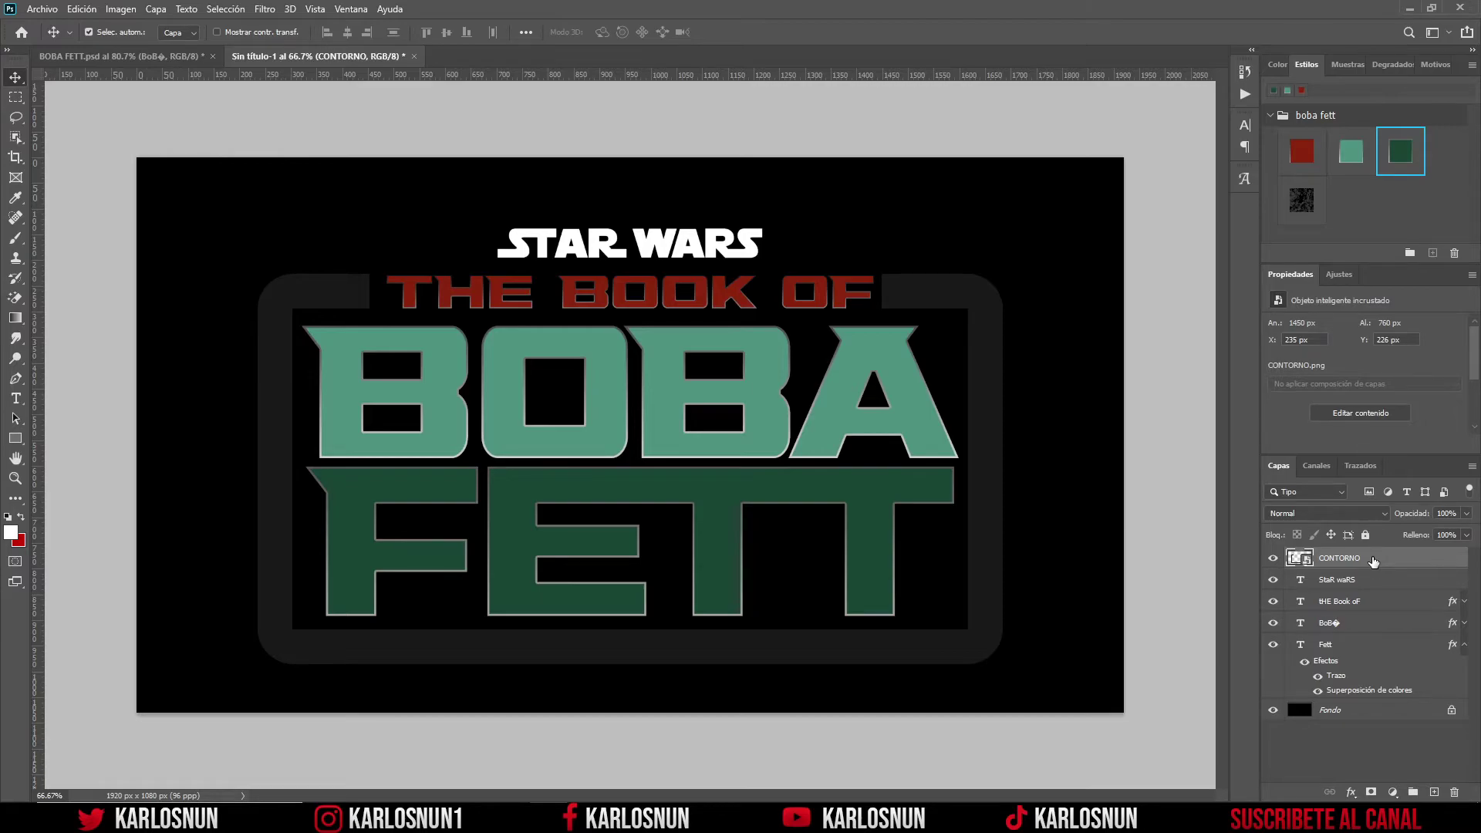
- Add a 15% Uniform noise filter to the CONTORNO frame
left_click(266, 8)
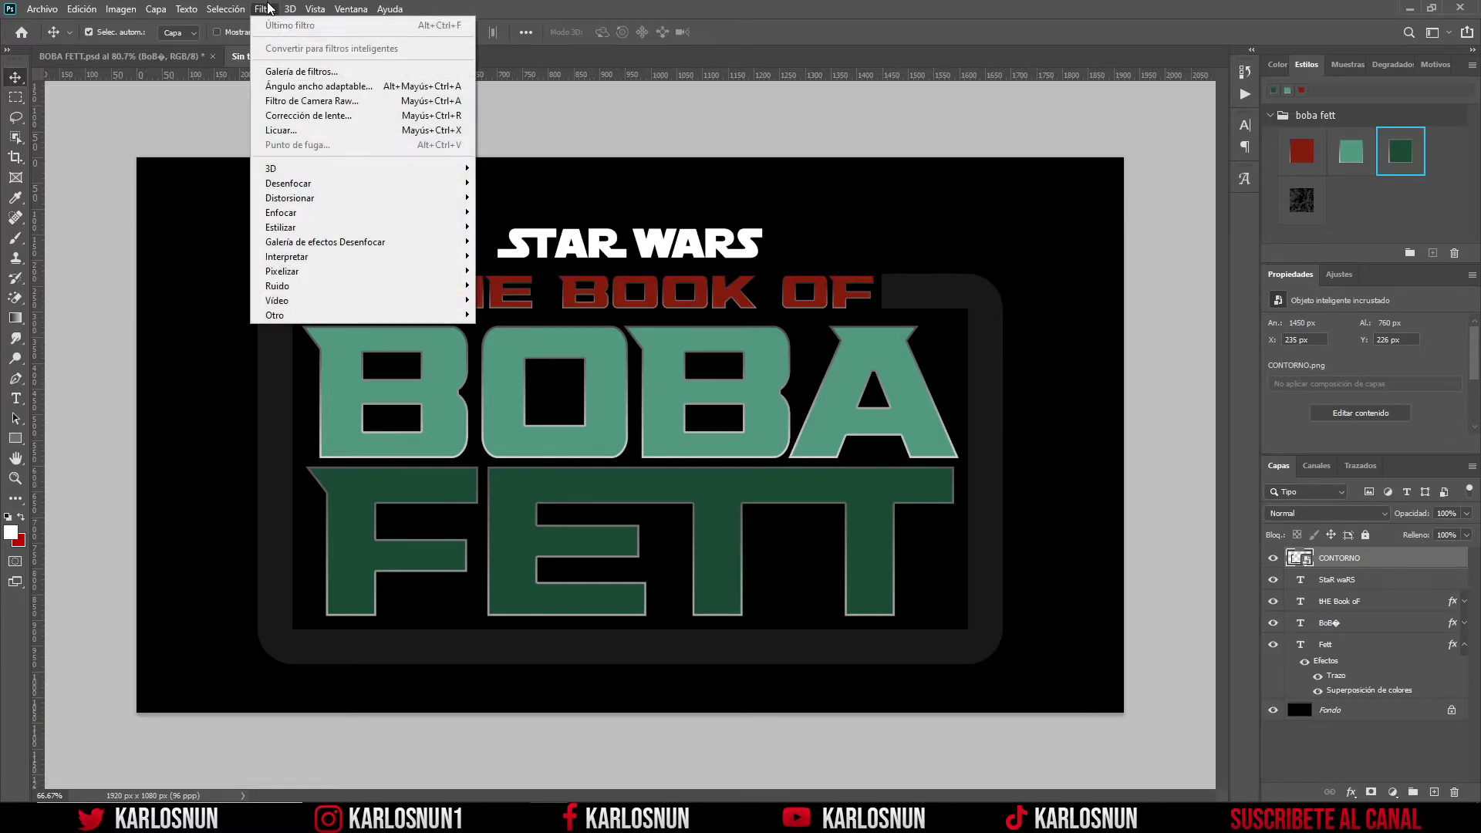
mouse_move(278, 286)
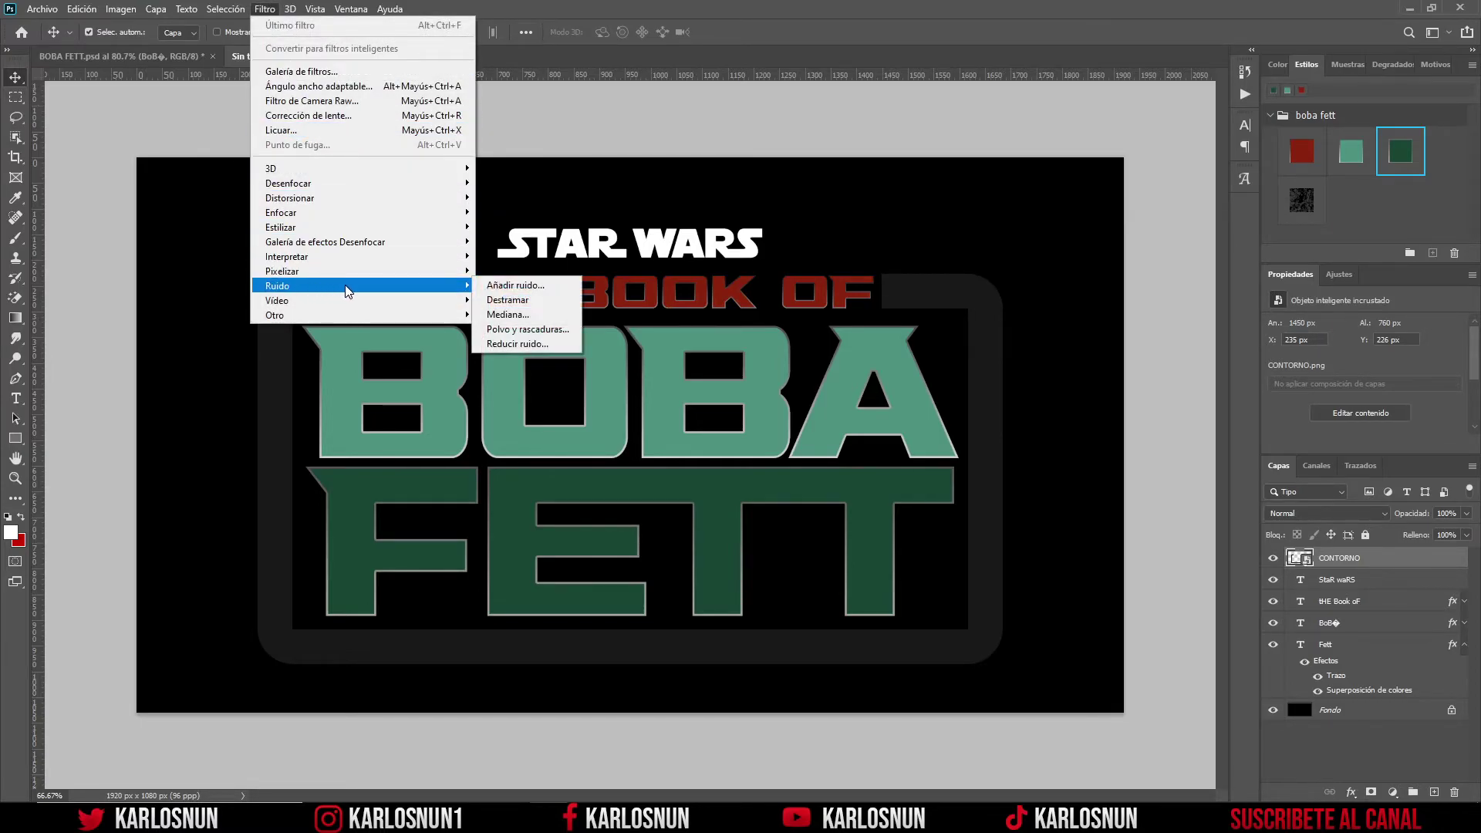
left_click(509, 285)
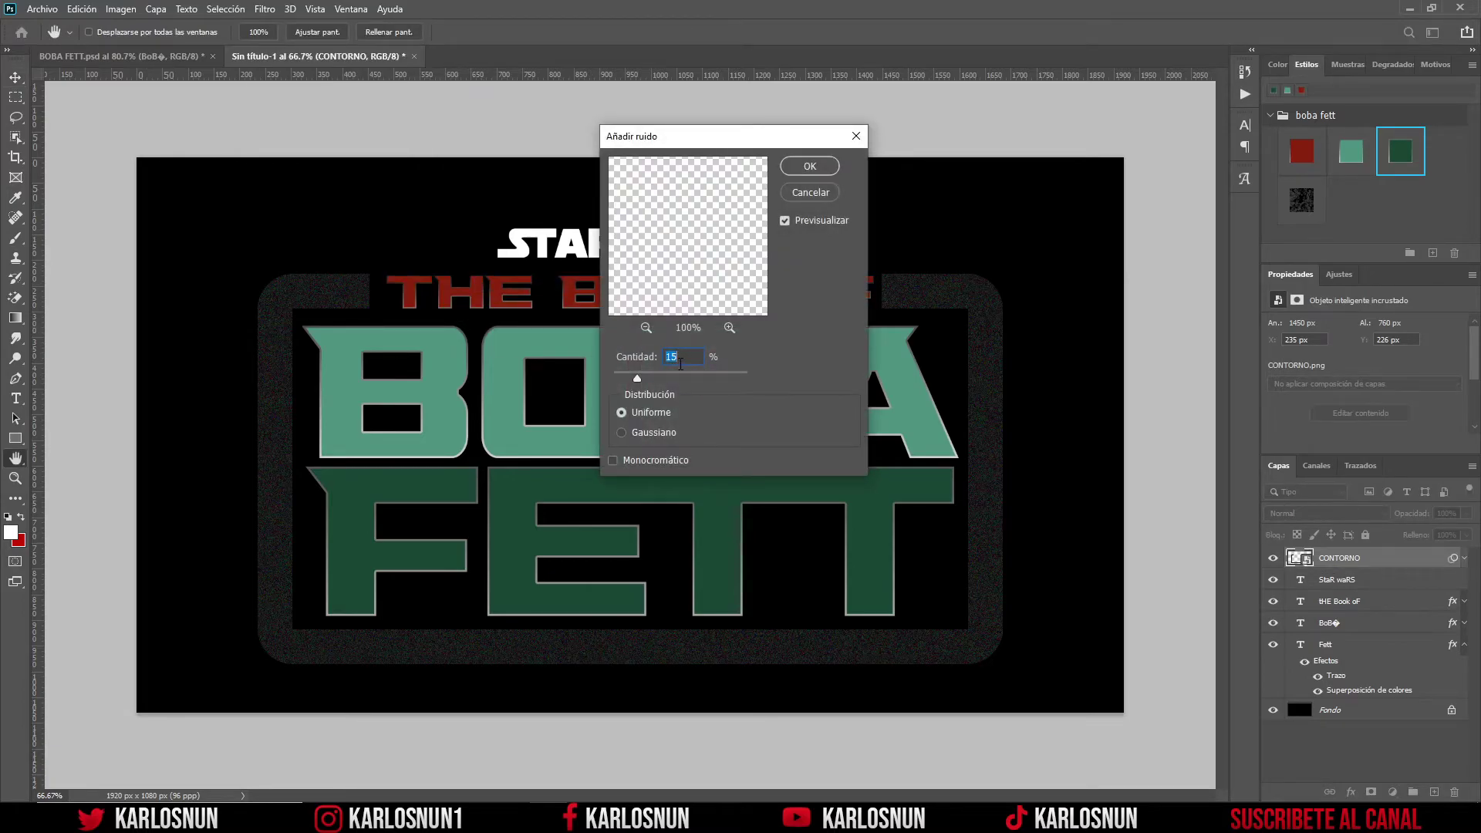
left_click(809, 166)
key("ctrl+1")
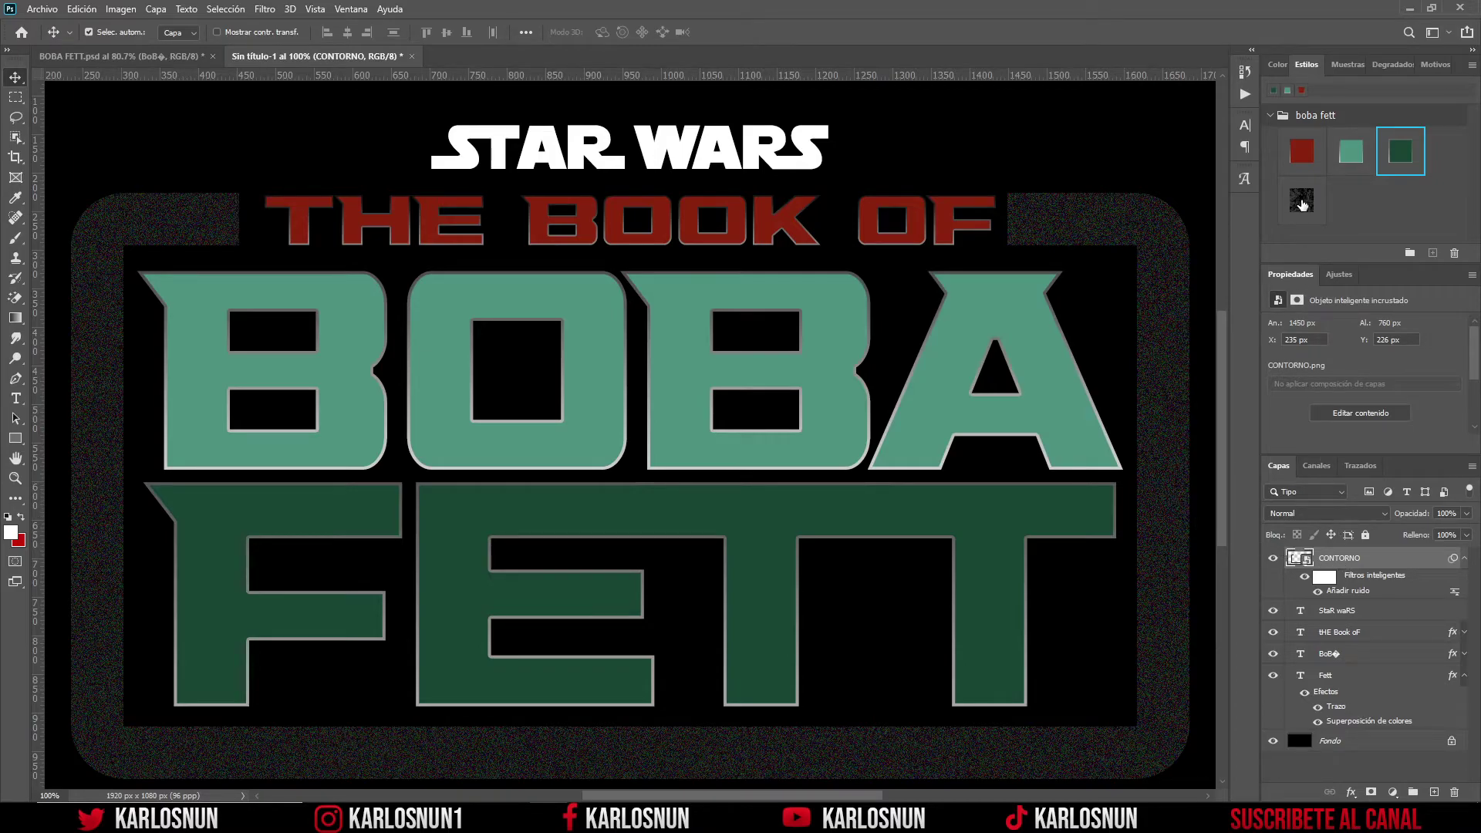
- Apply the textured grunge style to CONTORNO, then compare against the BOBA FETT.psd poster
left_click(1301, 202)
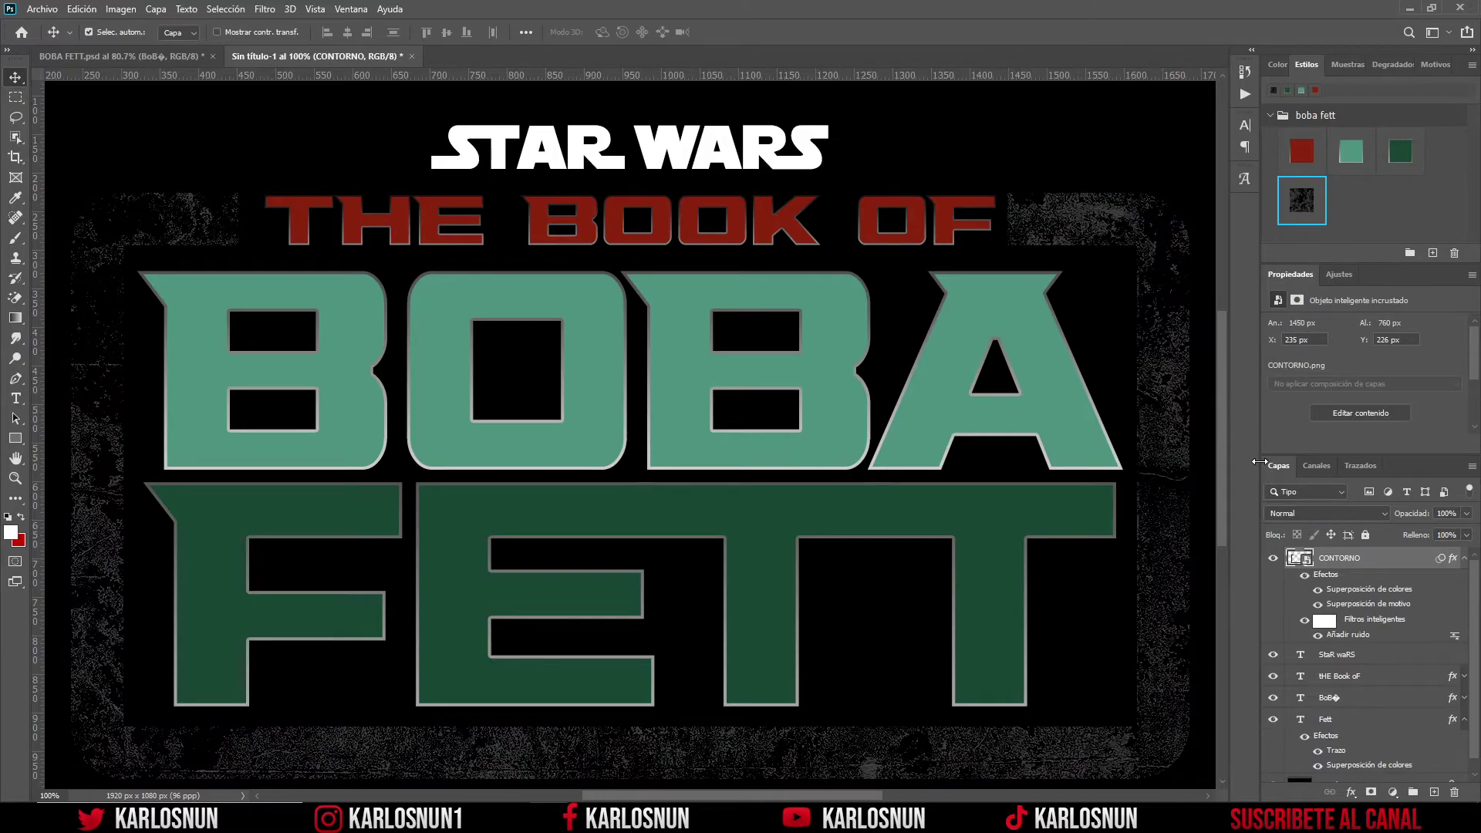
key("ctrl+minus")
left_click(187, 58)
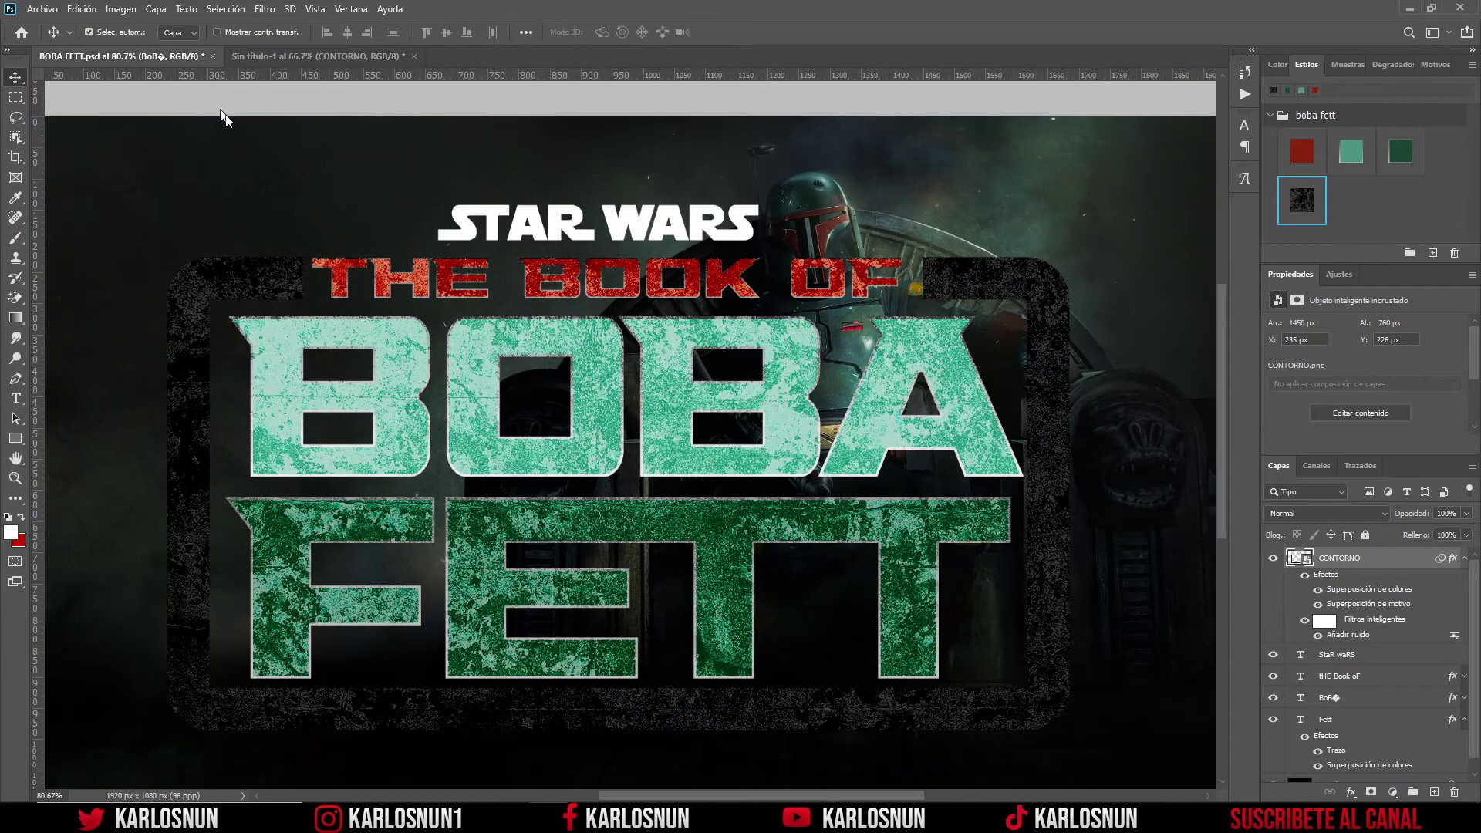
left_click(690, 409)
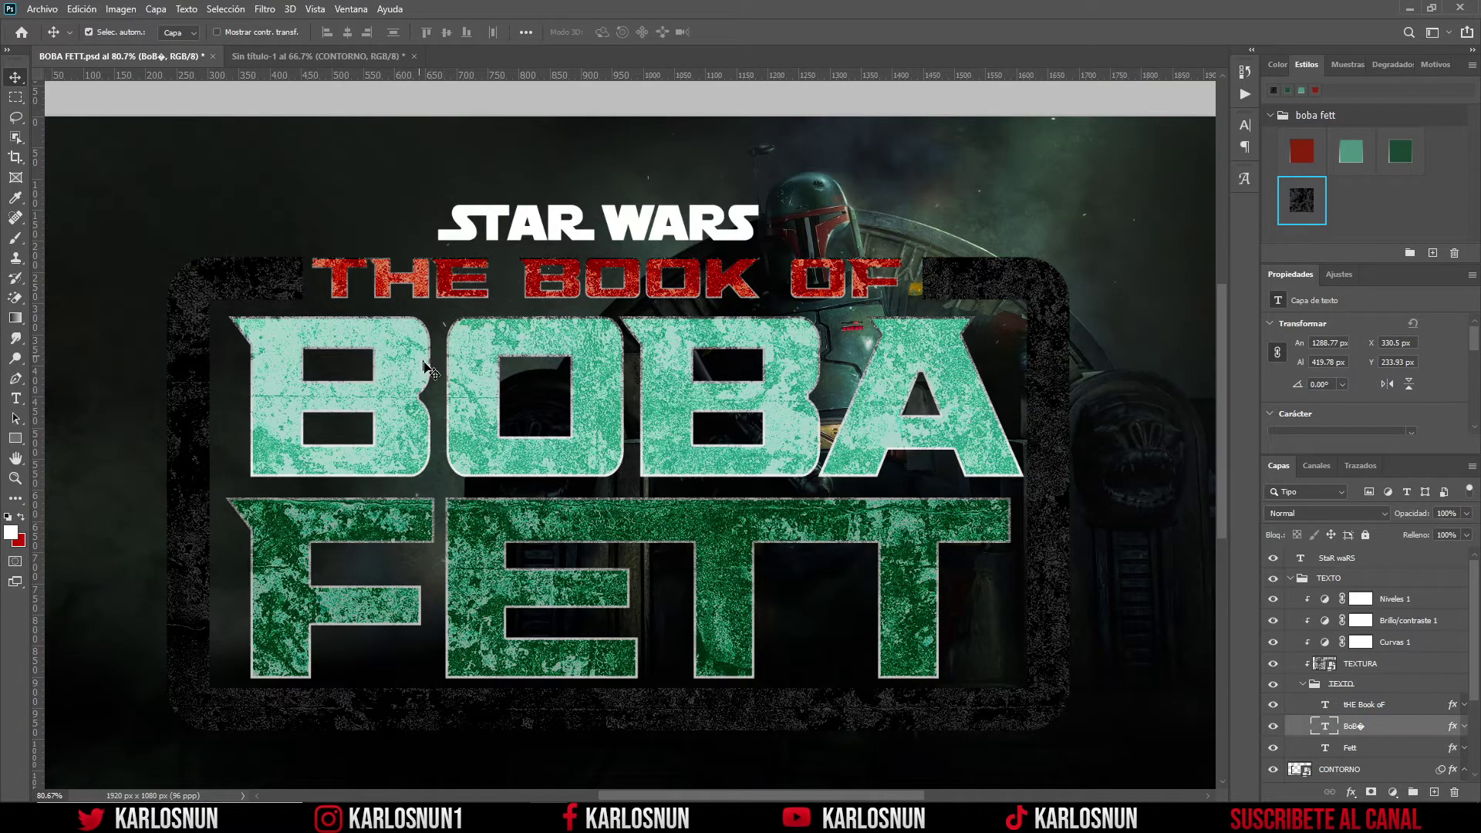
left_click(294, 57)
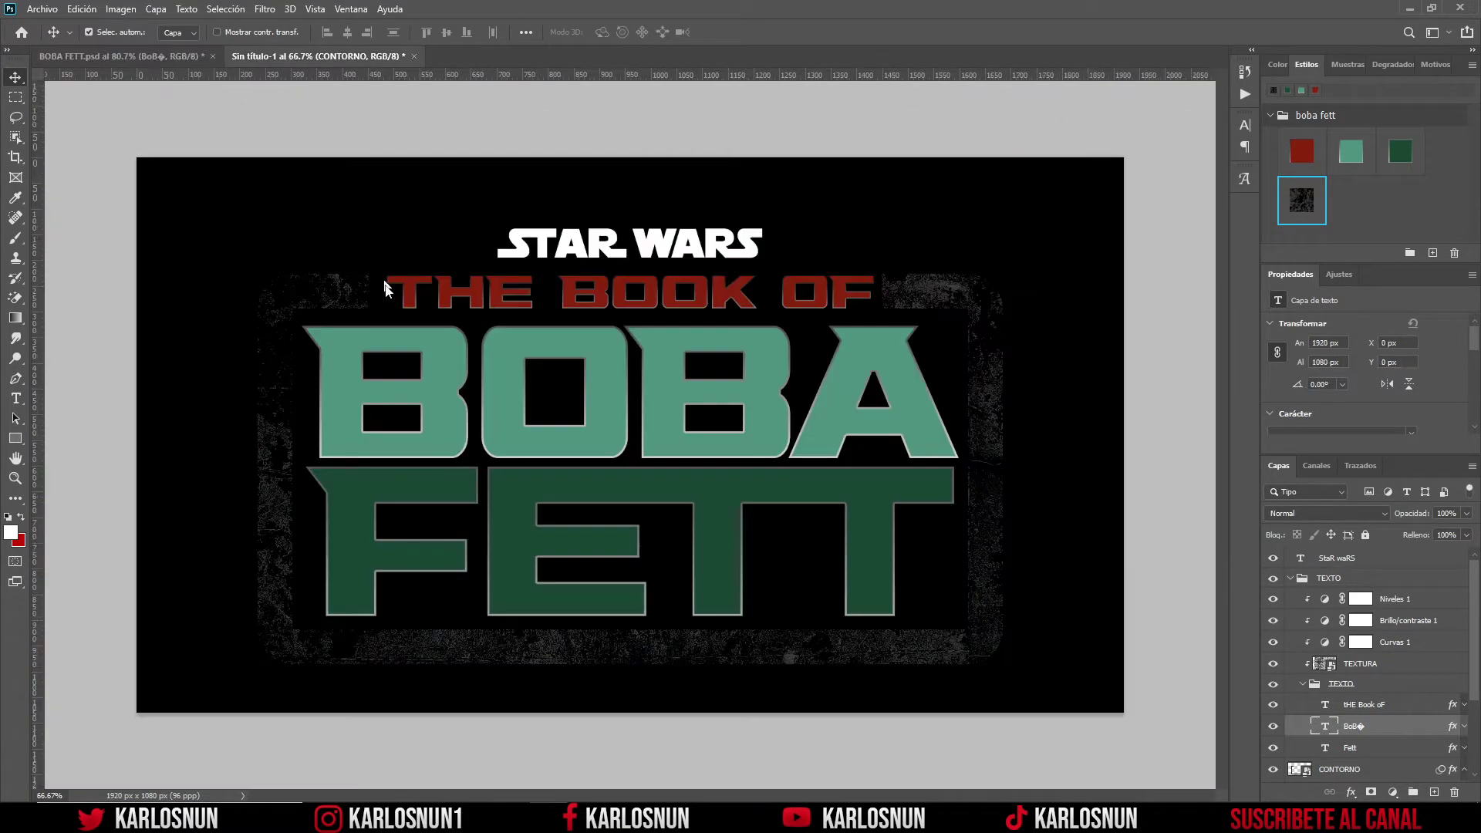
left_click_drag(702, 375, 287, 320)
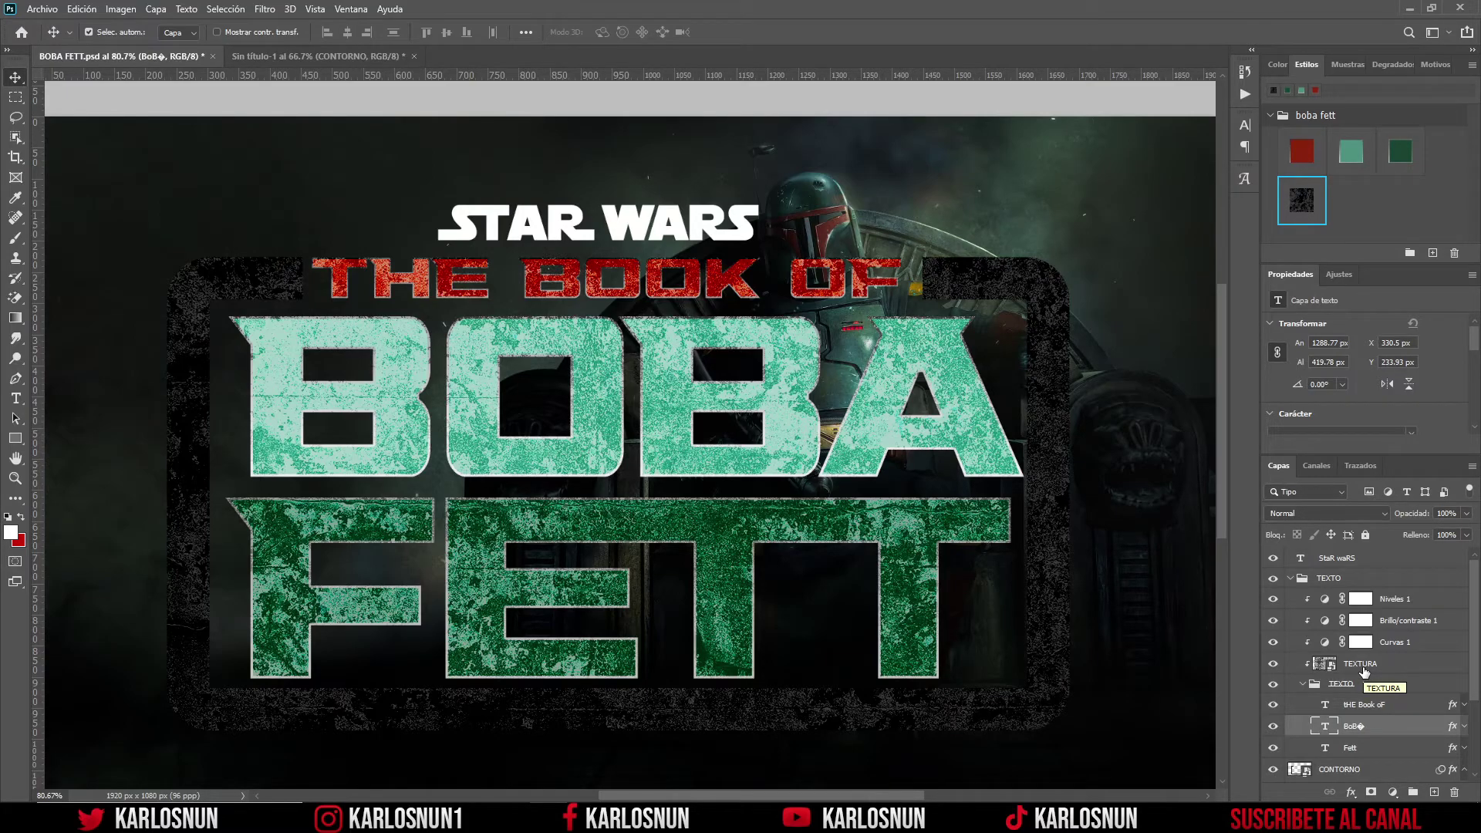
left_click(321, 57)
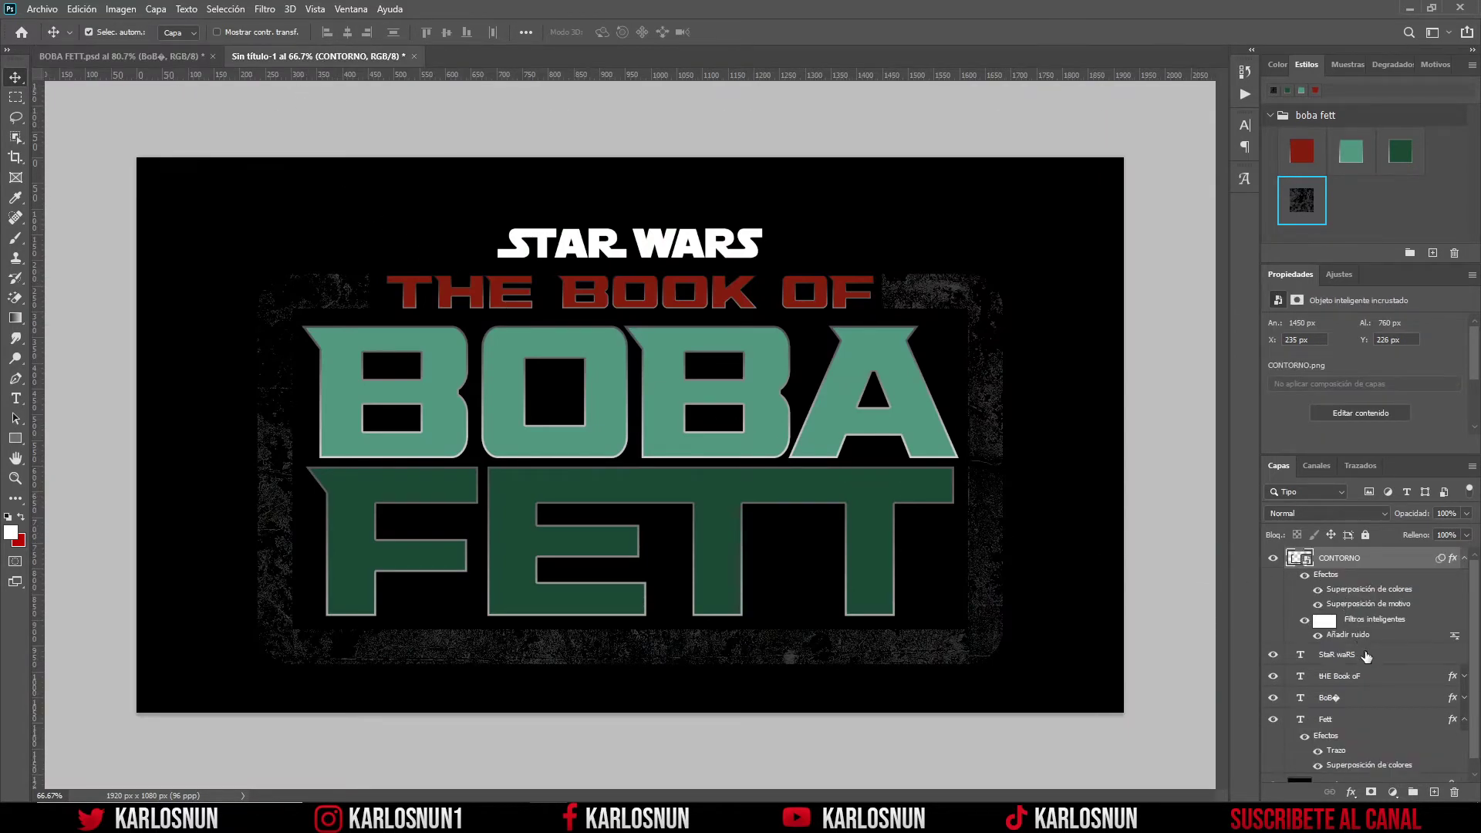
- Group the STAR WARS, THE BOOK OF and FETT title layers into a group named 'texto'
left_click(1369, 655)
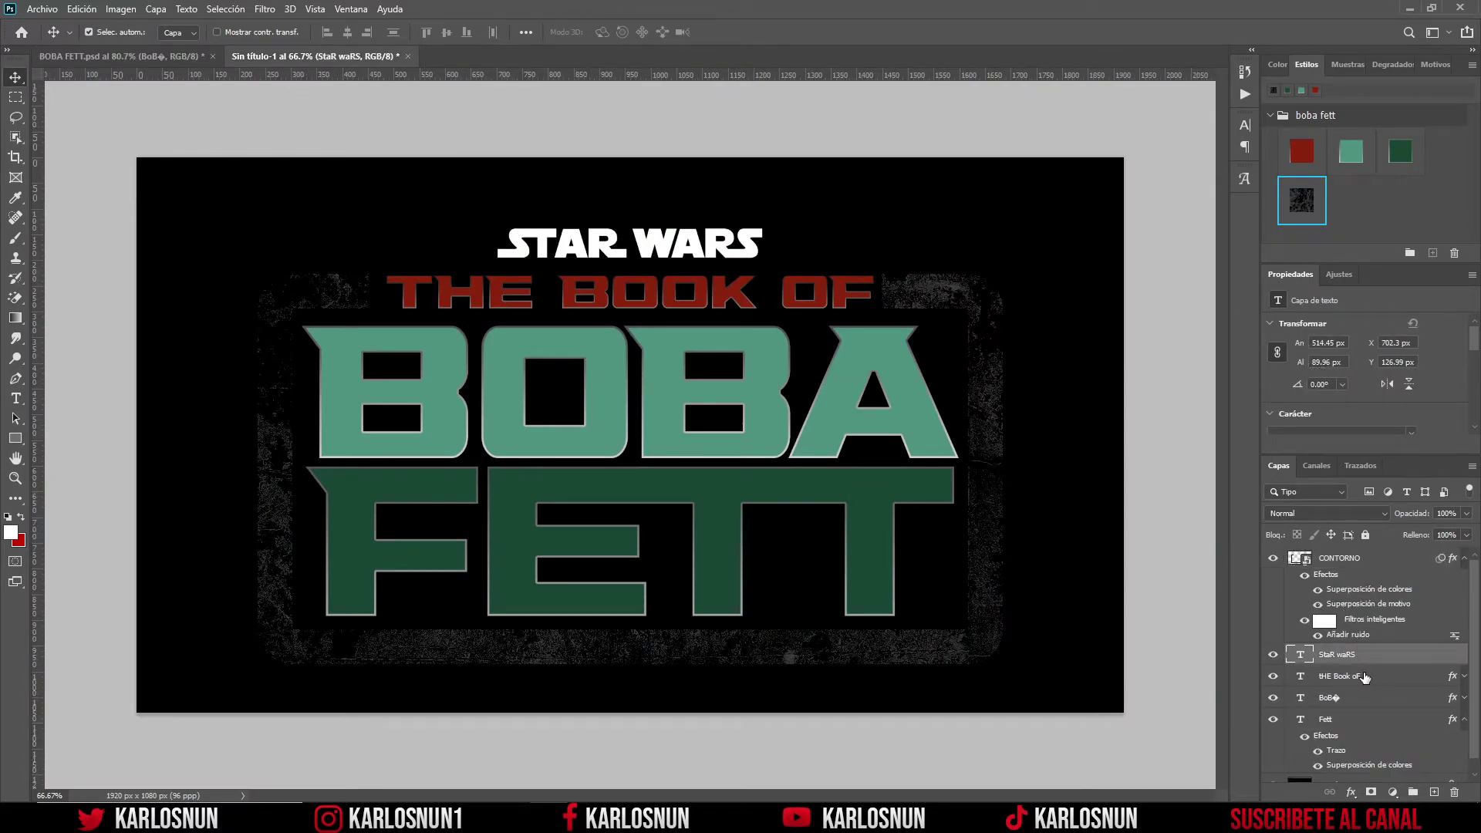
left_click(1364, 679)
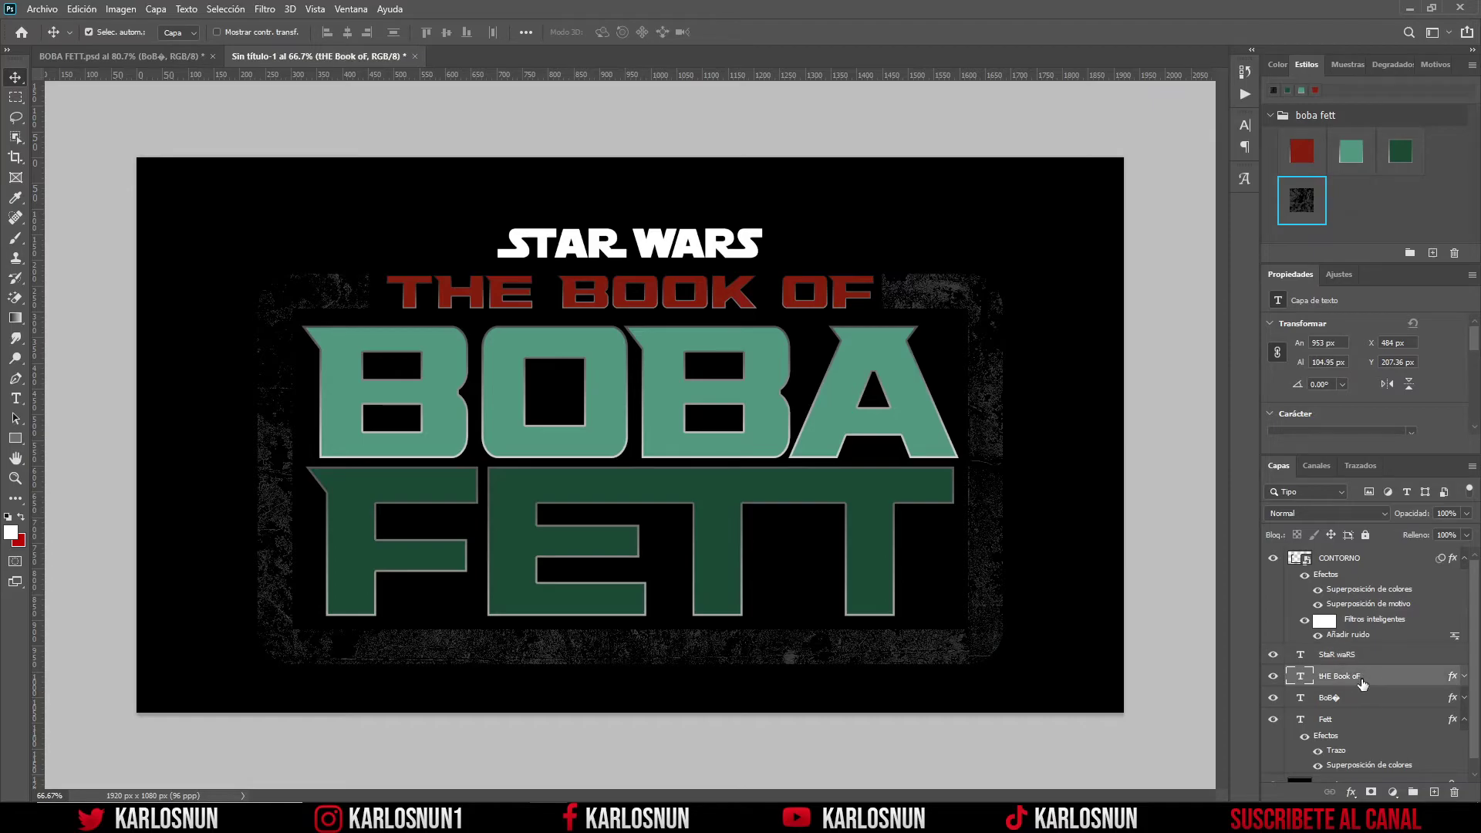
left_click(1463, 720)
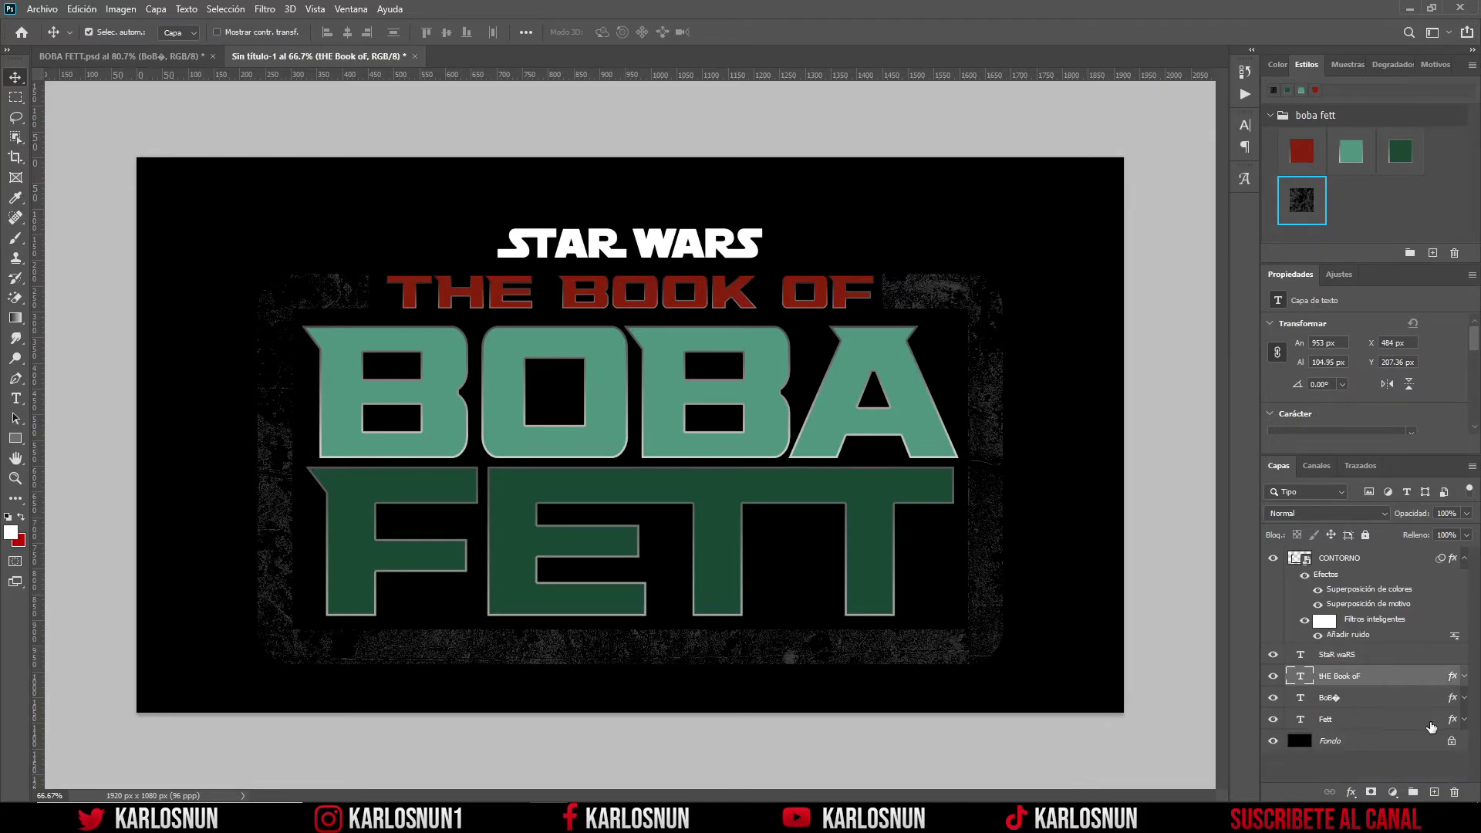
left_click(1356, 720, "shift")
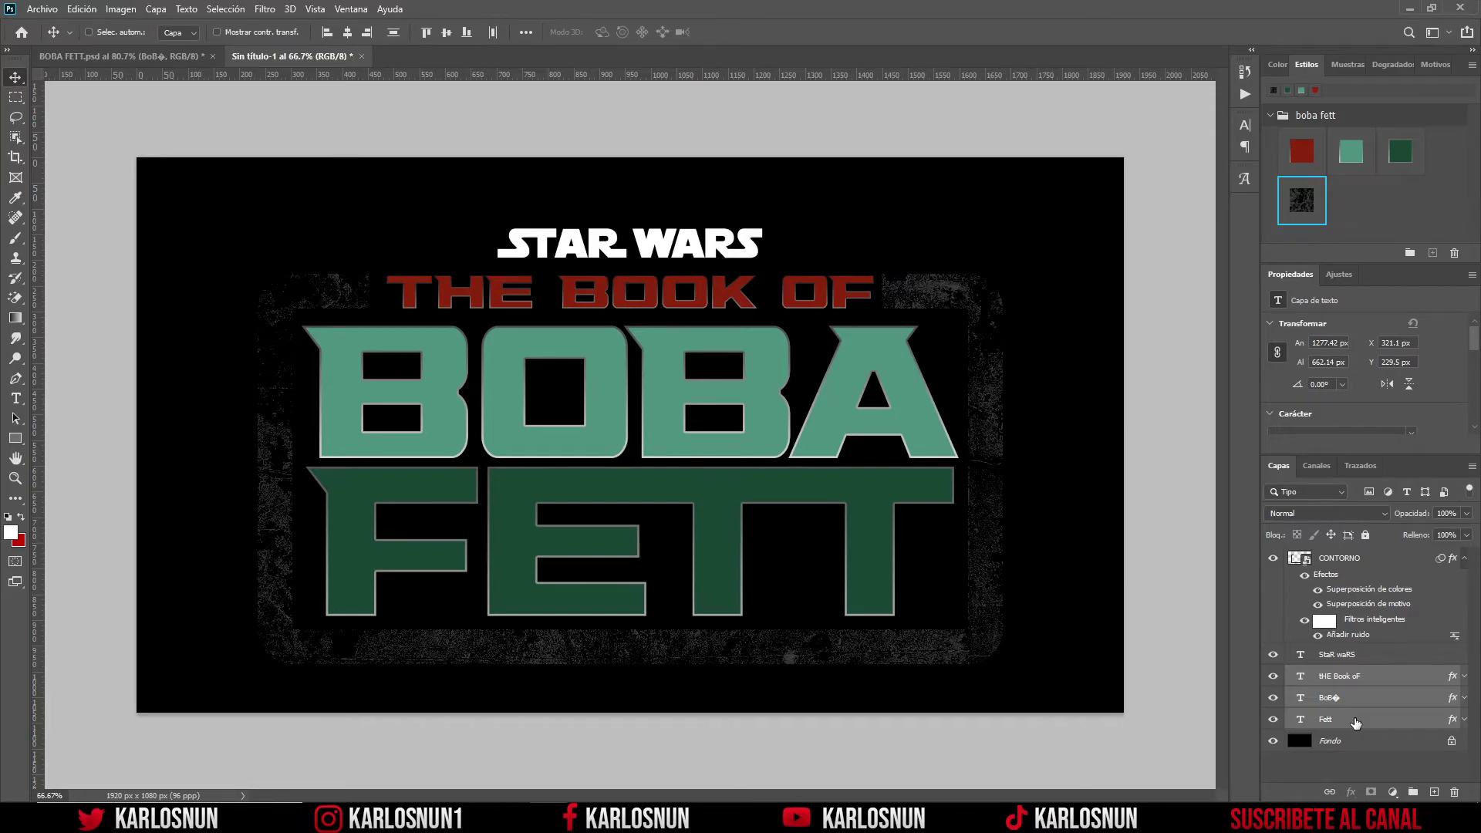
key("ctrl+g")
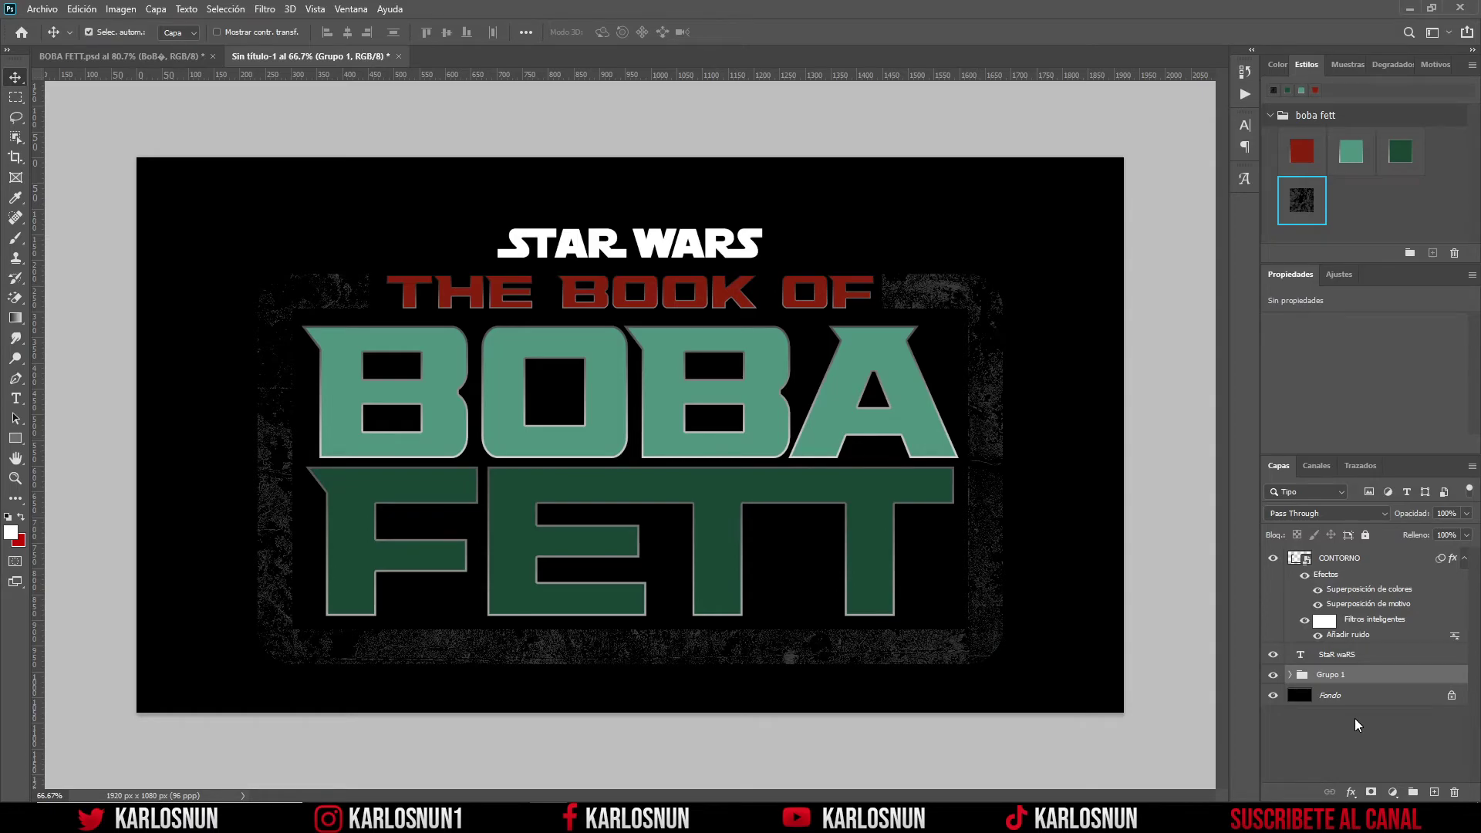
double_click(1331, 674)
type("texto")
key("Return")
- Collapse the CONTORNO effects and check the reference poster's layers before returning to the logo document
left_click(1467, 558)
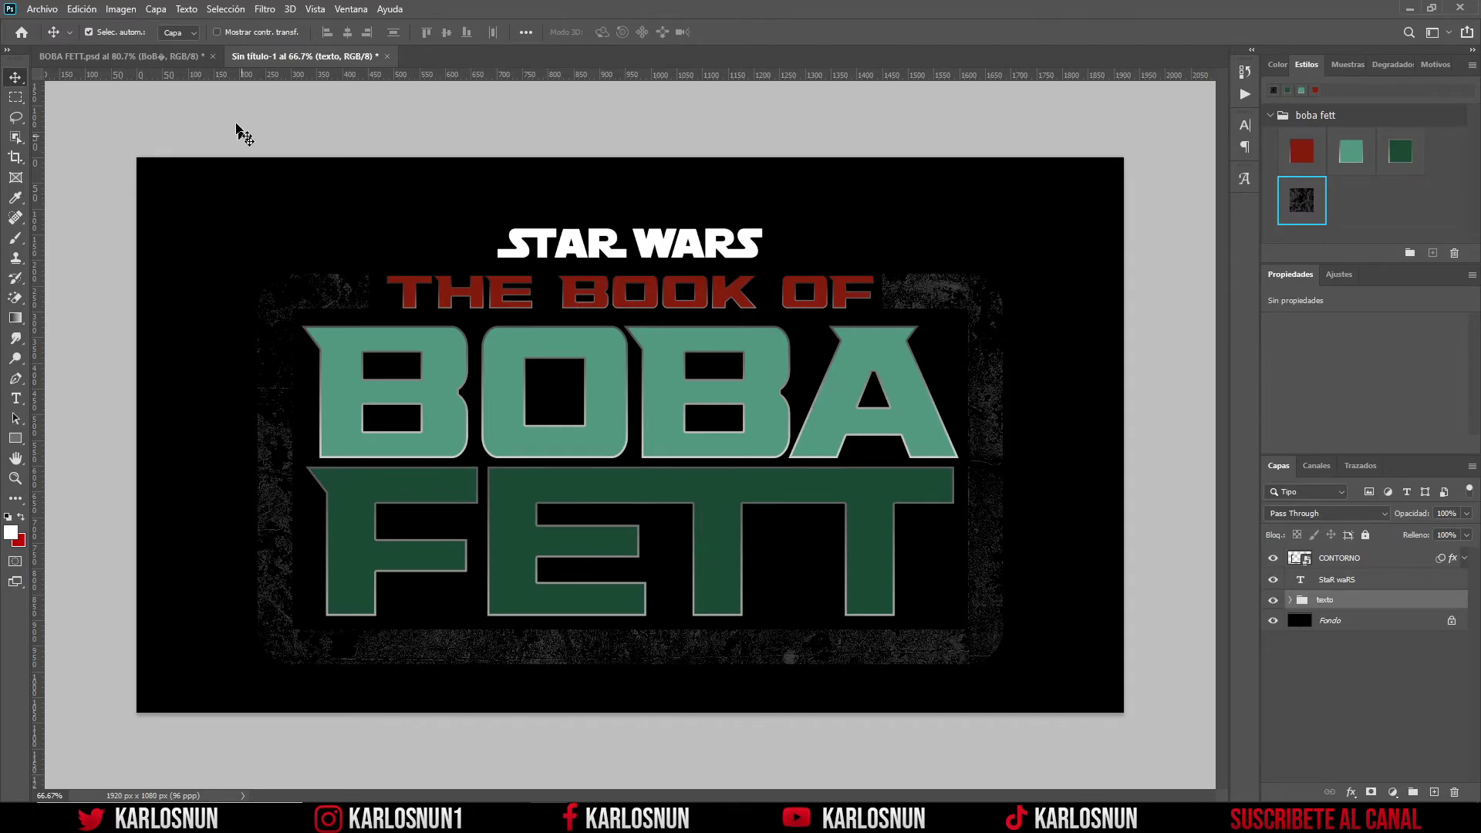
left_click(189, 56)
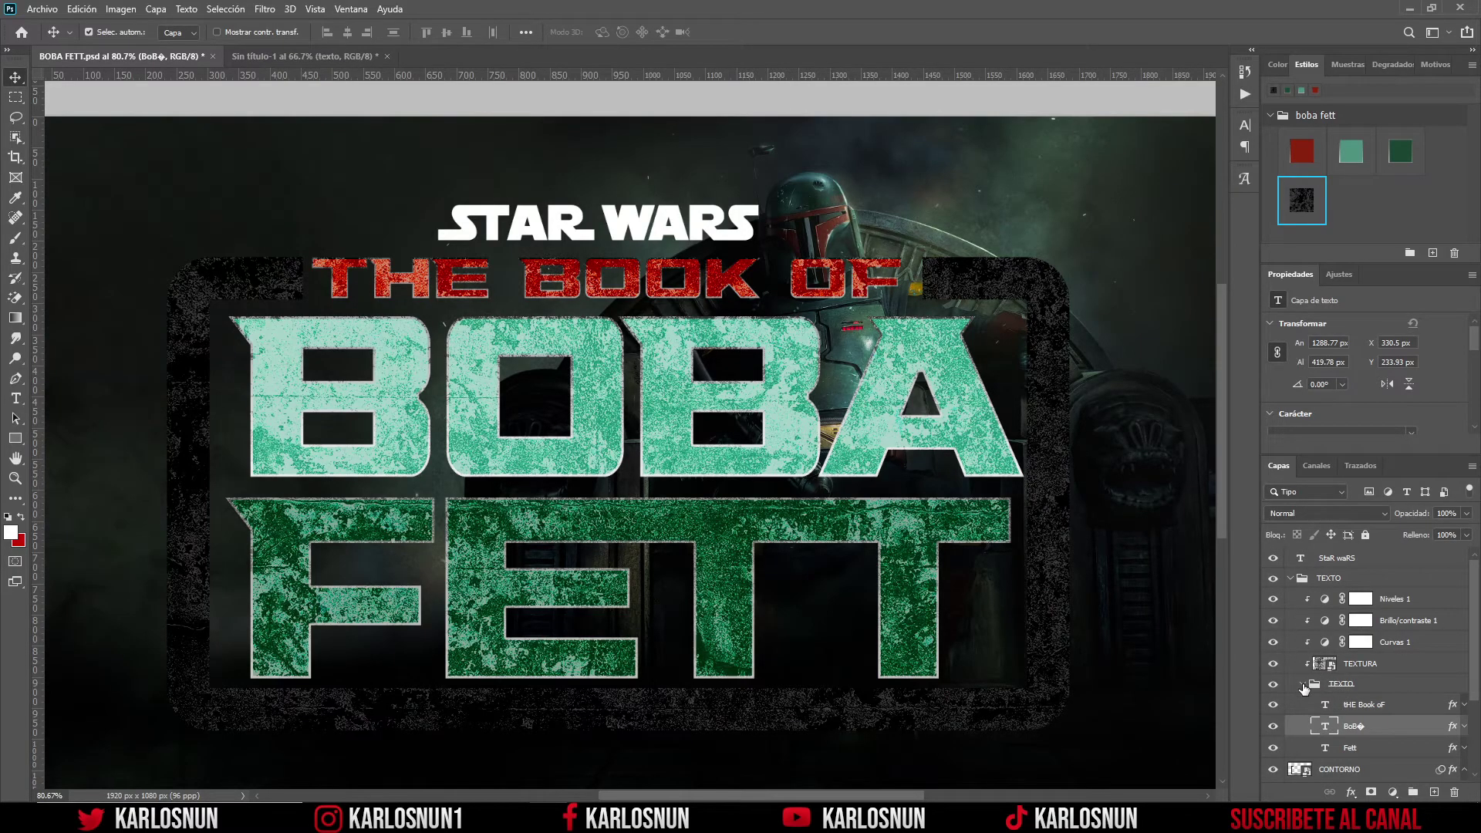
left_click(1303, 686)
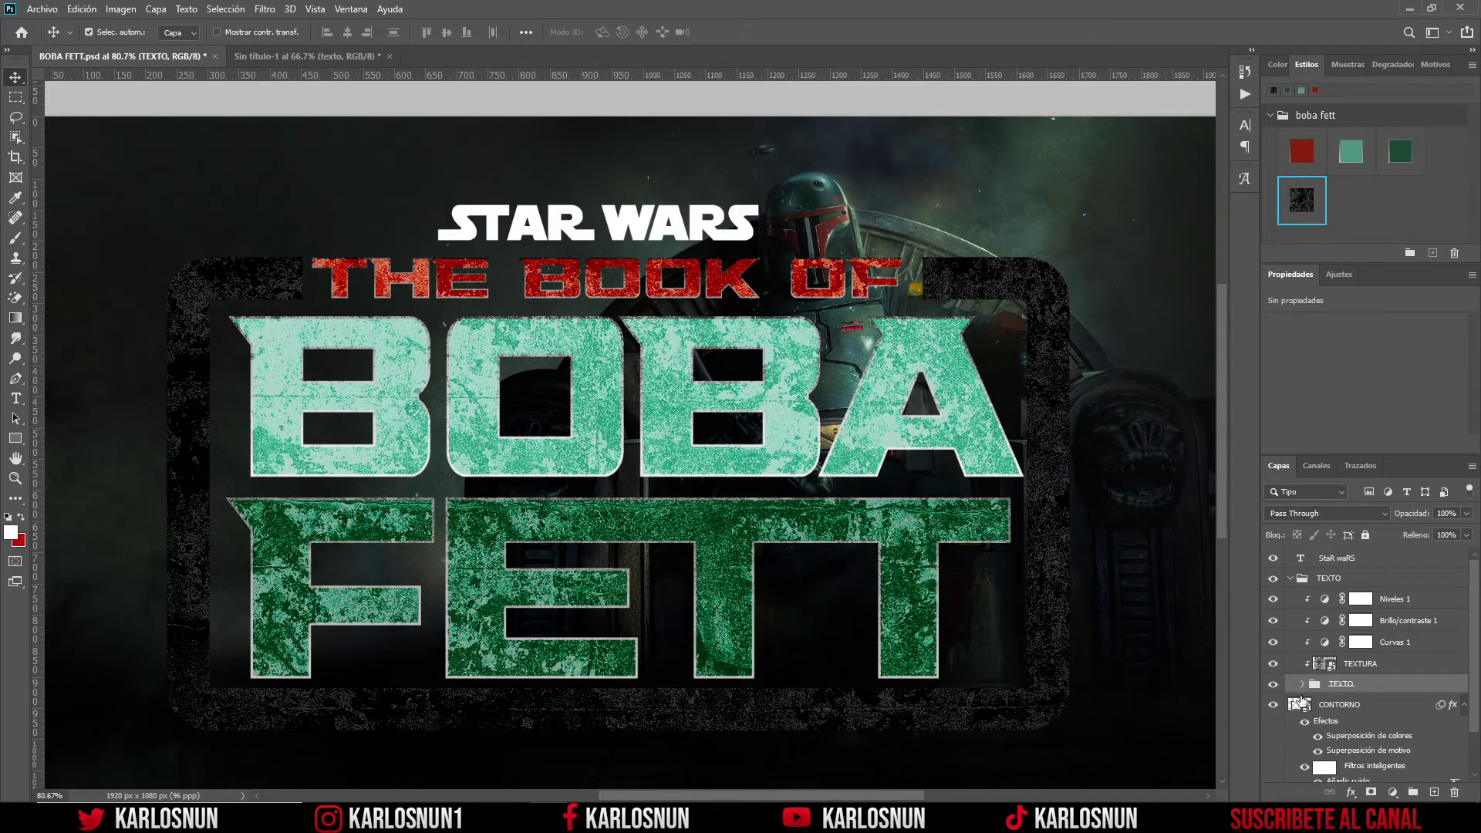
left_click(308, 56)
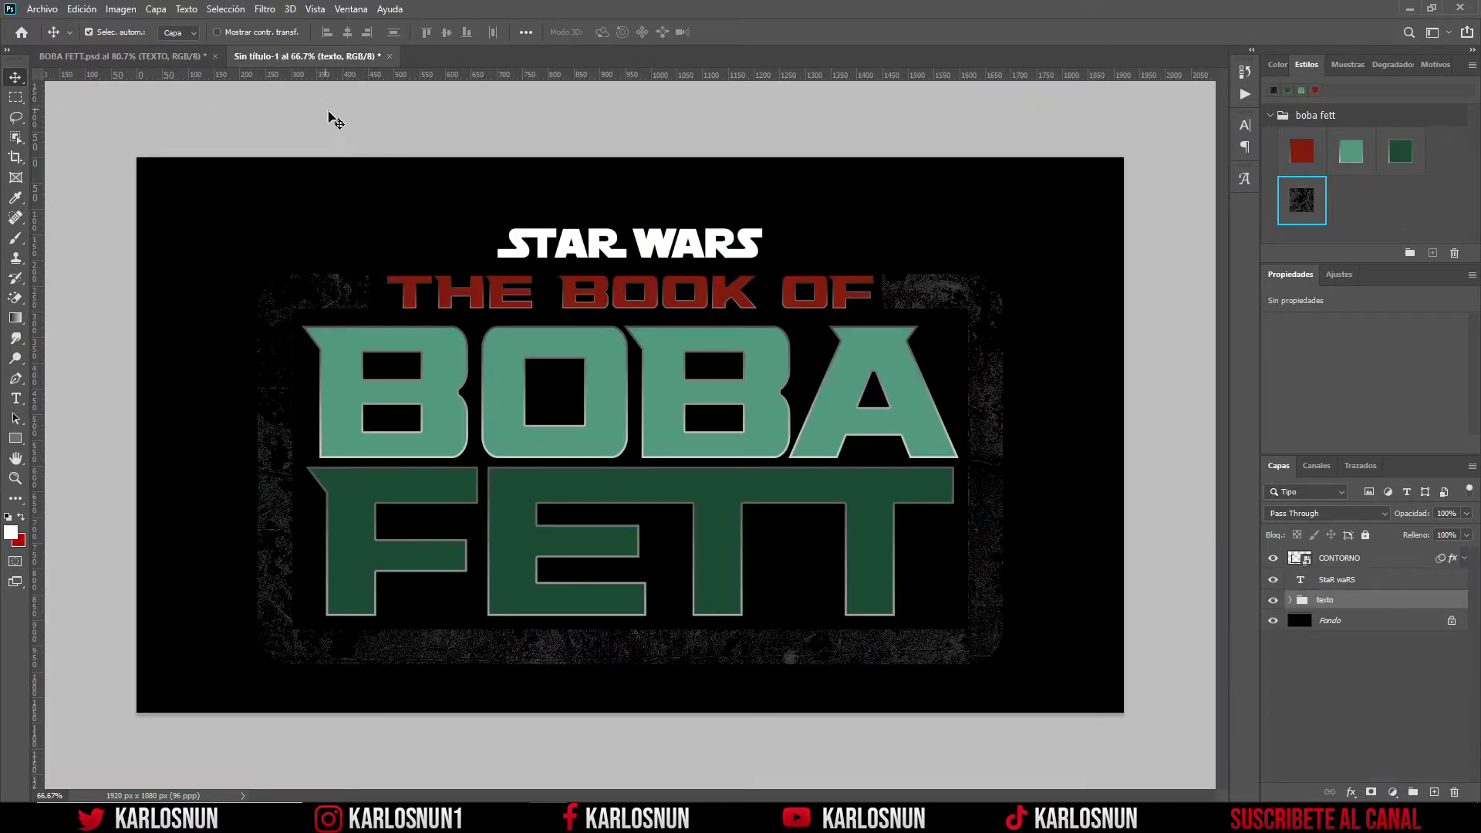
- Place the TEXTURA image as an embedded object and clip it to the texto group
left_click(41, 9)
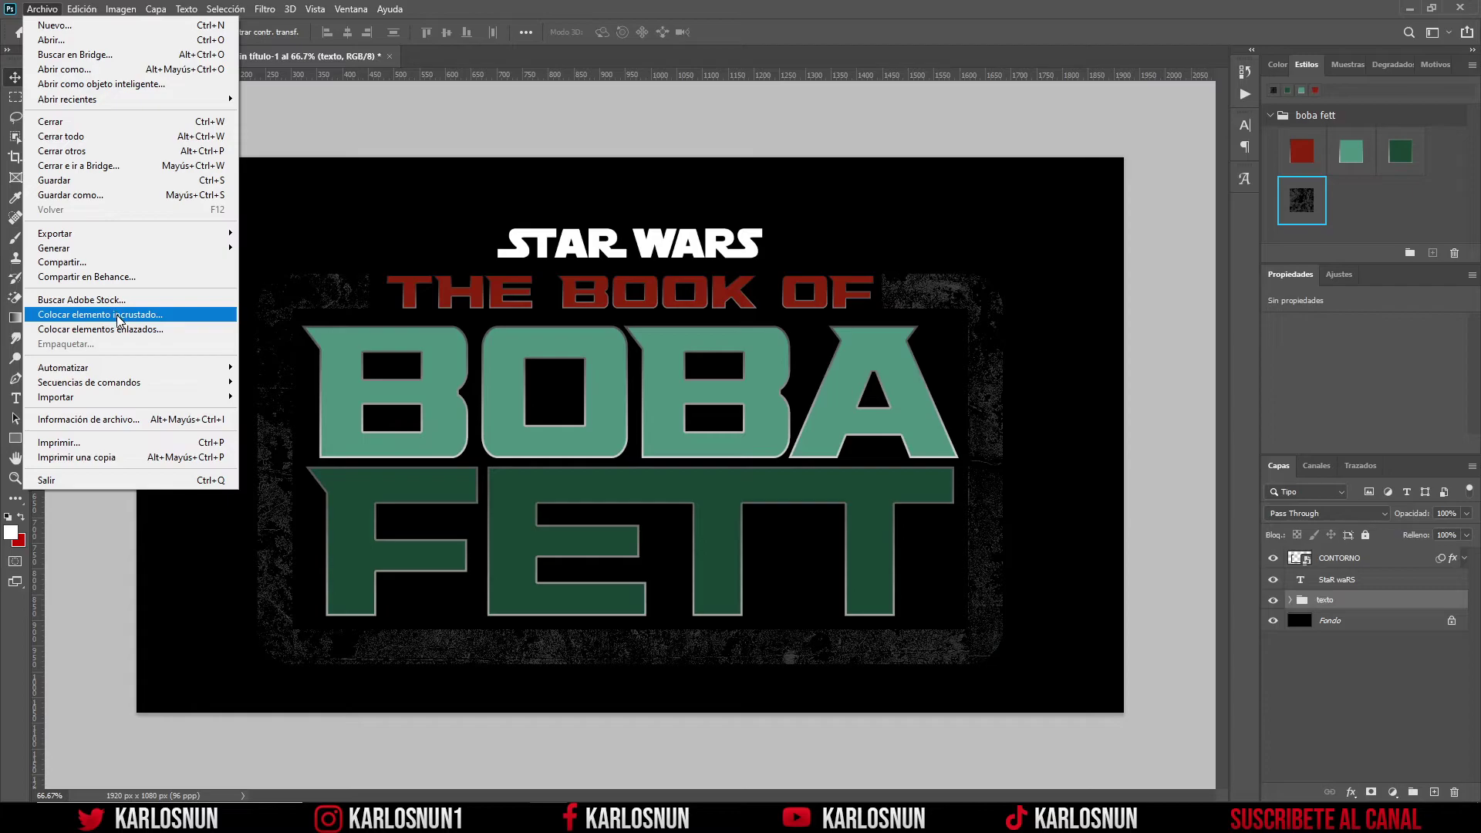
left_click(120, 320)
left_click(590, 145)
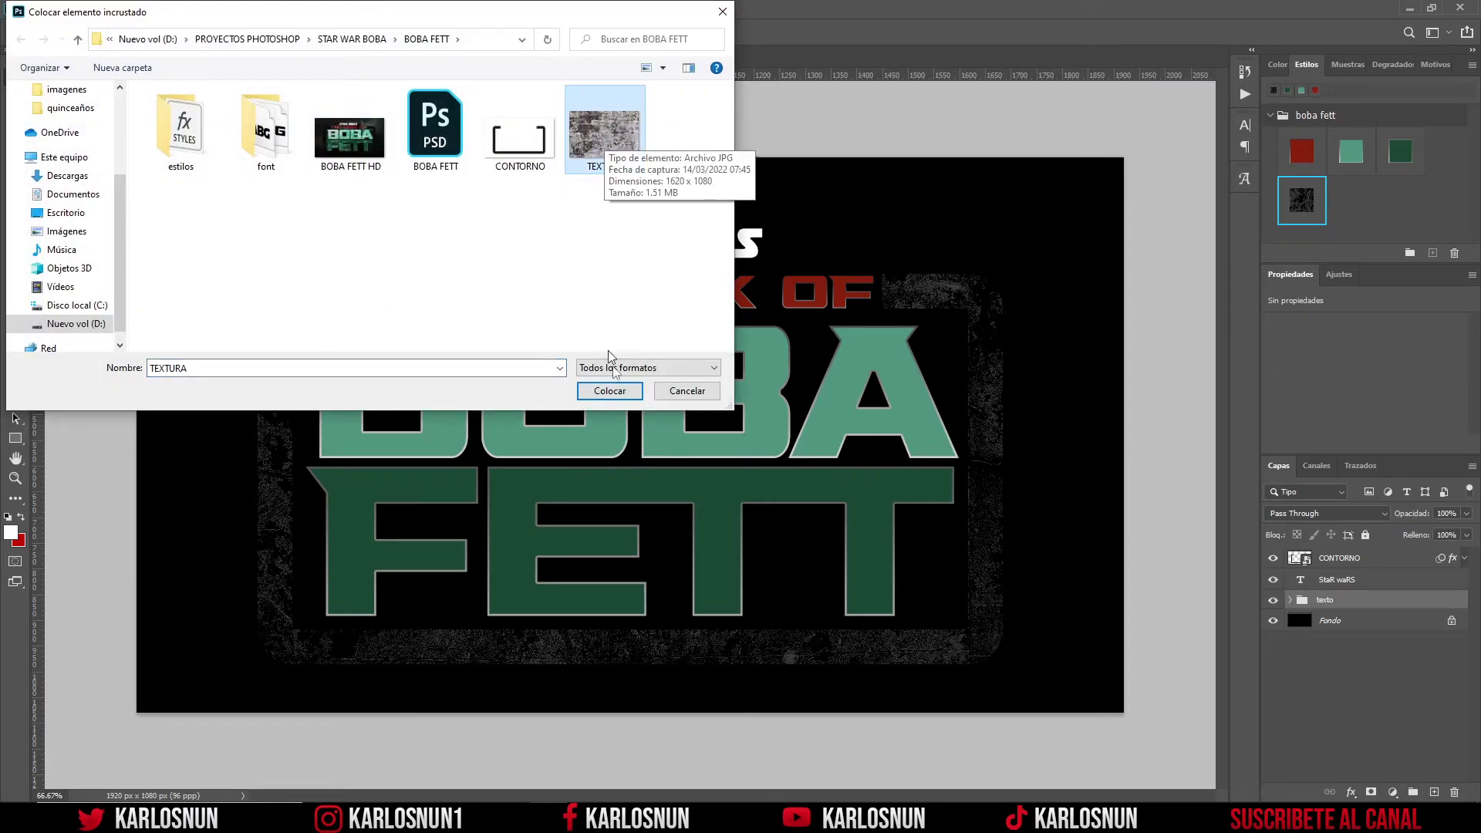
left_click(616, 391)
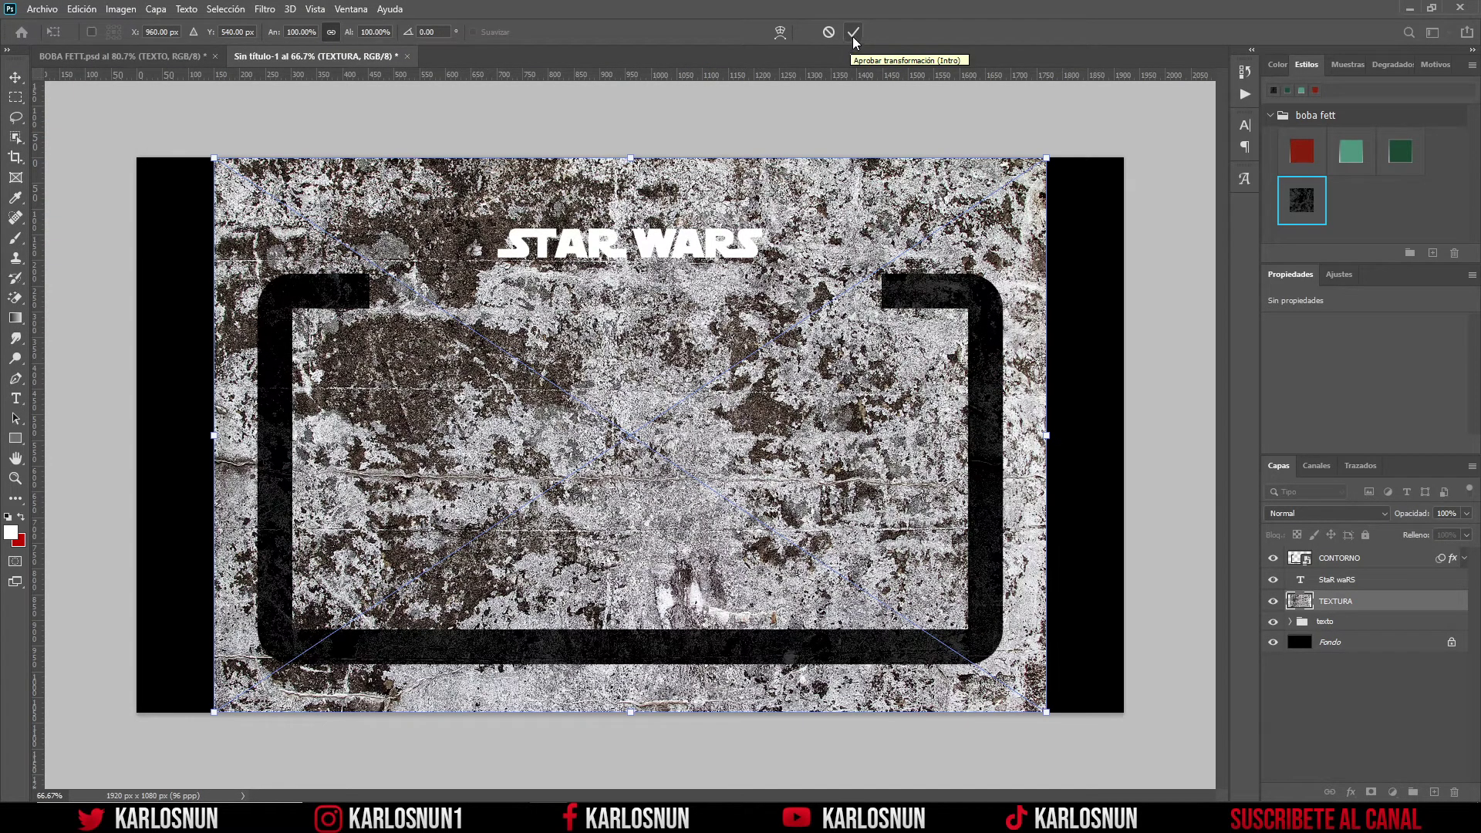
left_click(854, 34)
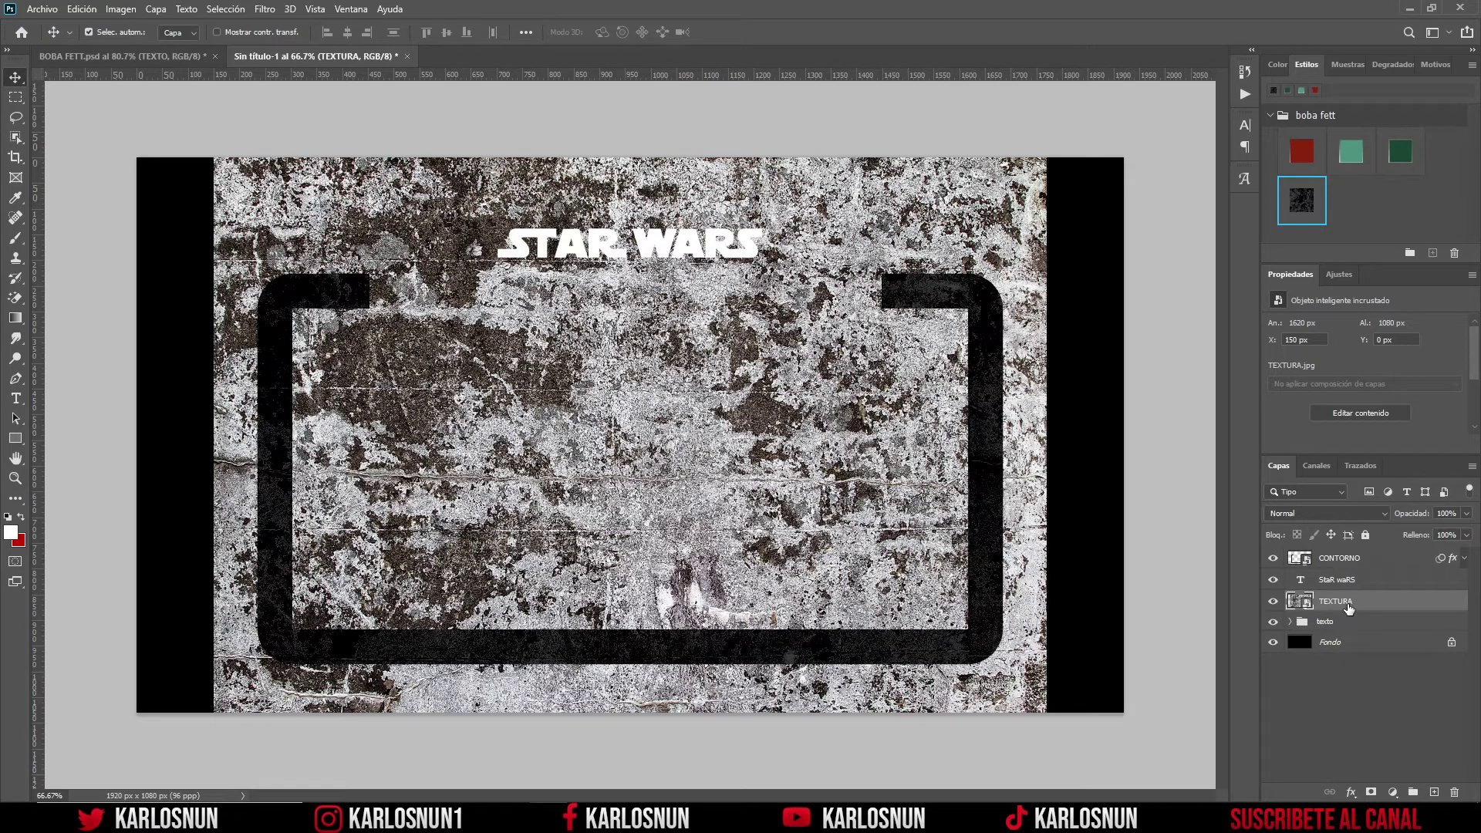
right_click(1349, 607)
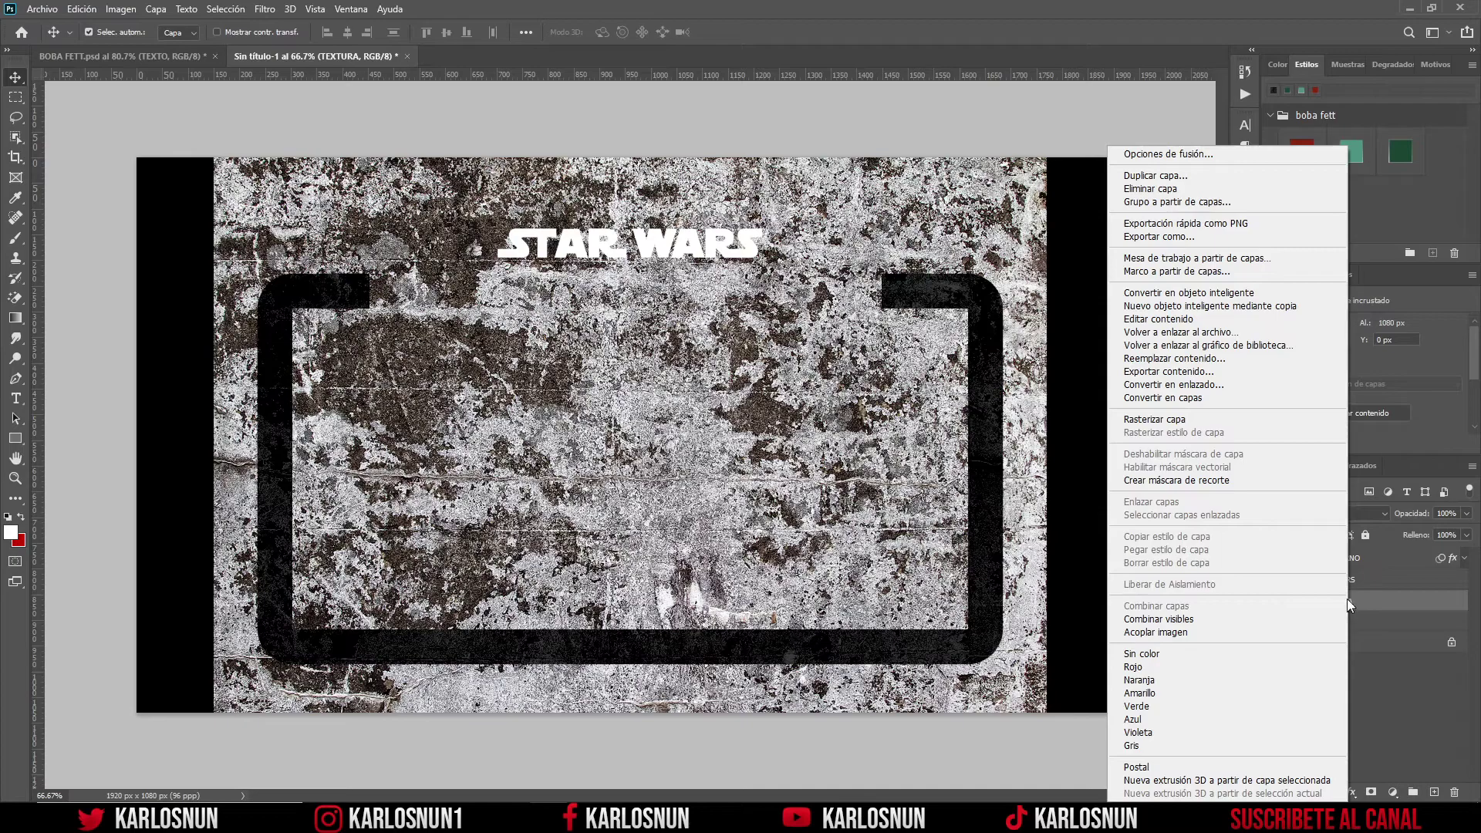
left_click(1152, 481)
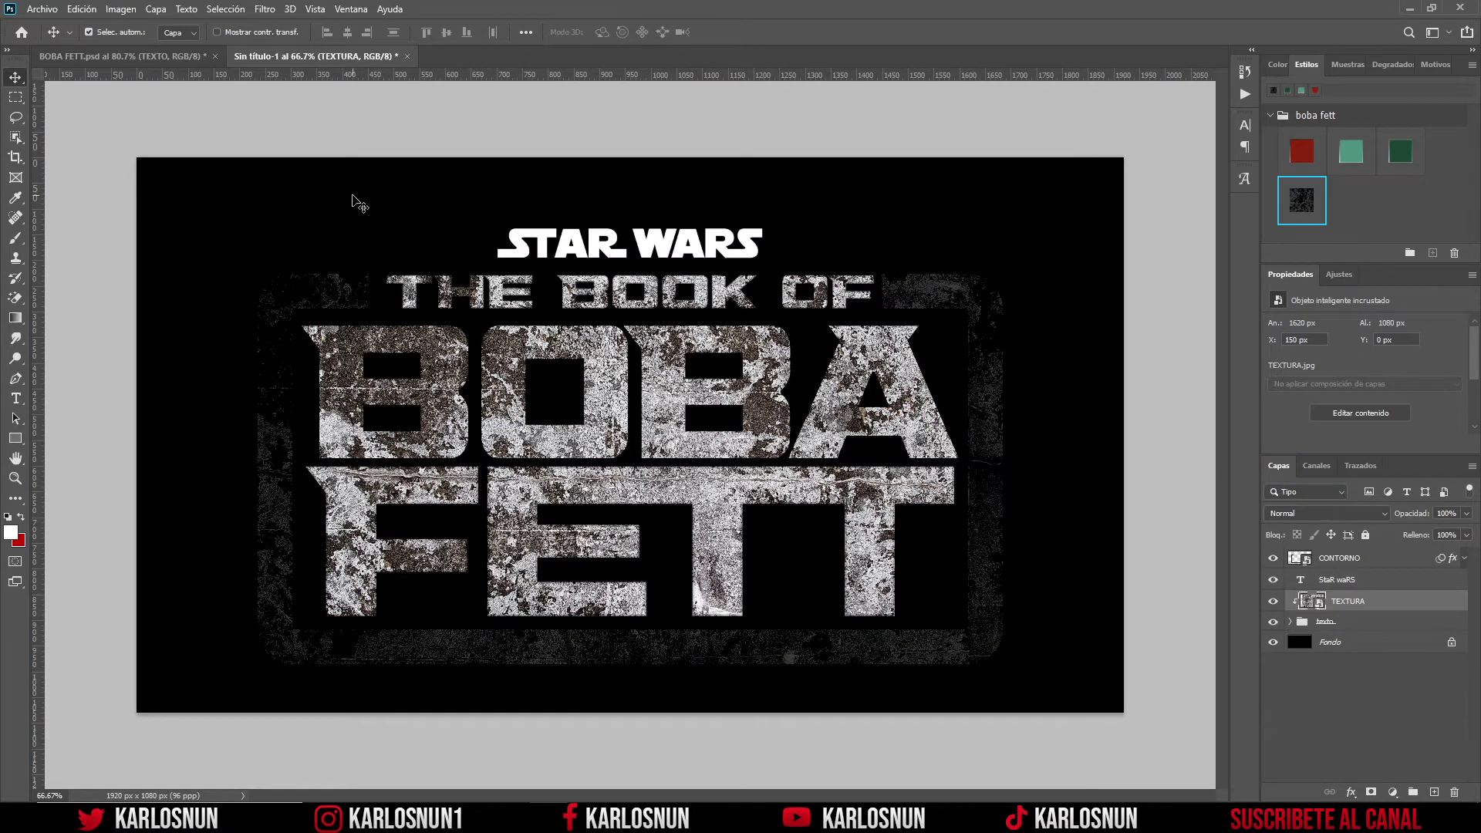
- Inspect the reference poster's texture layer blend settings
left_click(202, 57)
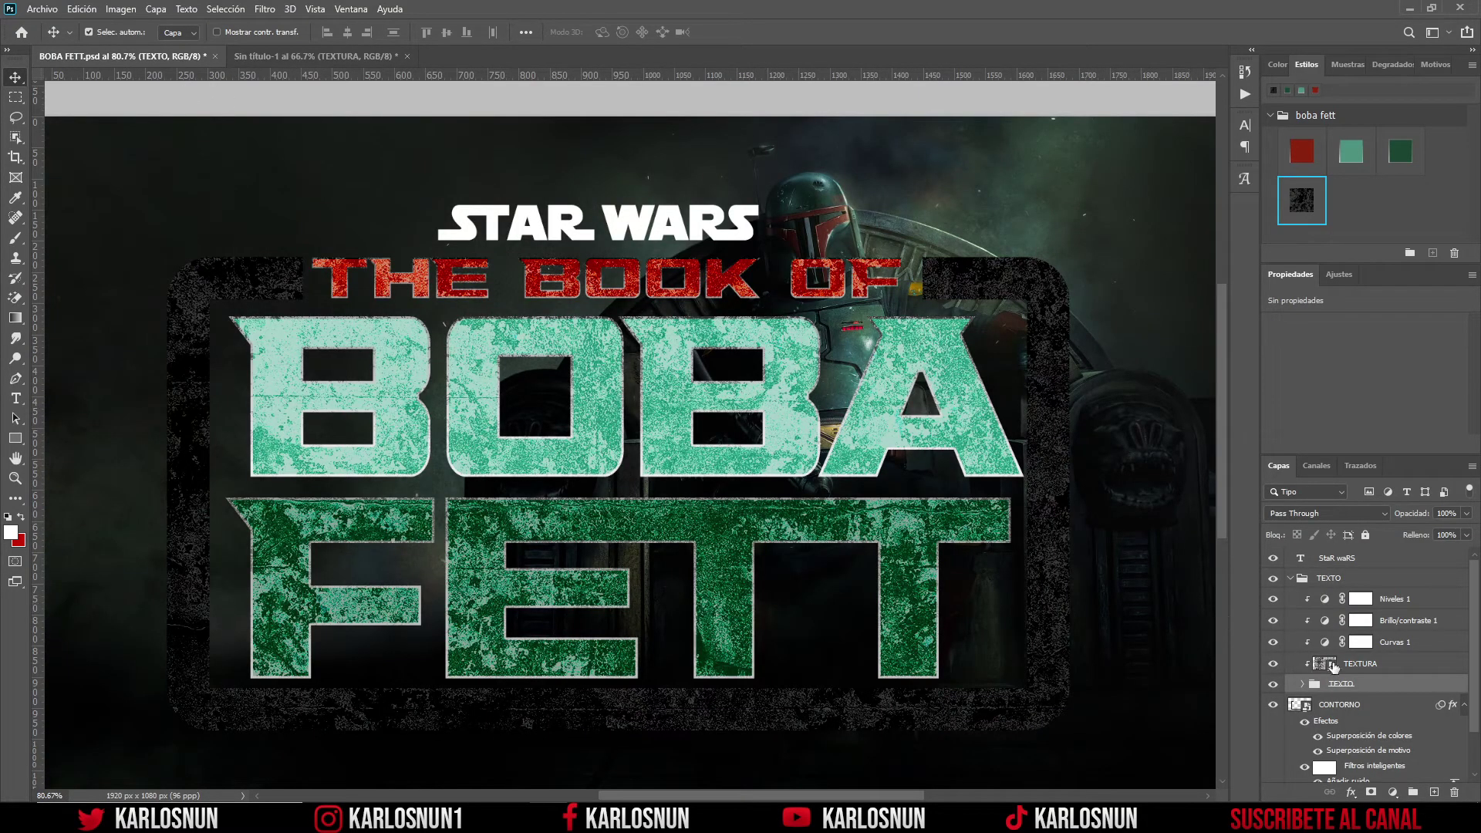
left_click(1359, 665)
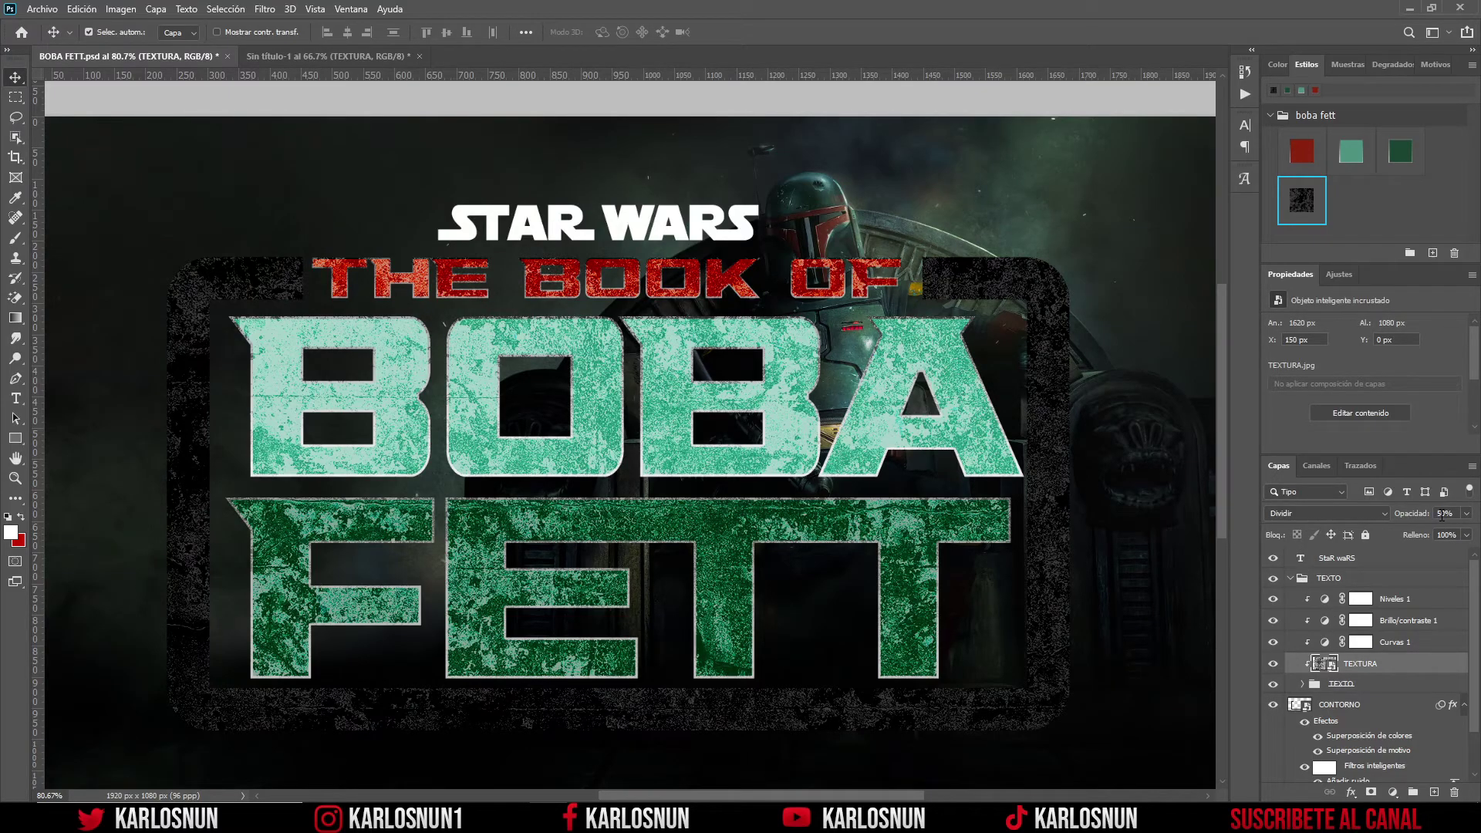
left_click(370, 56)
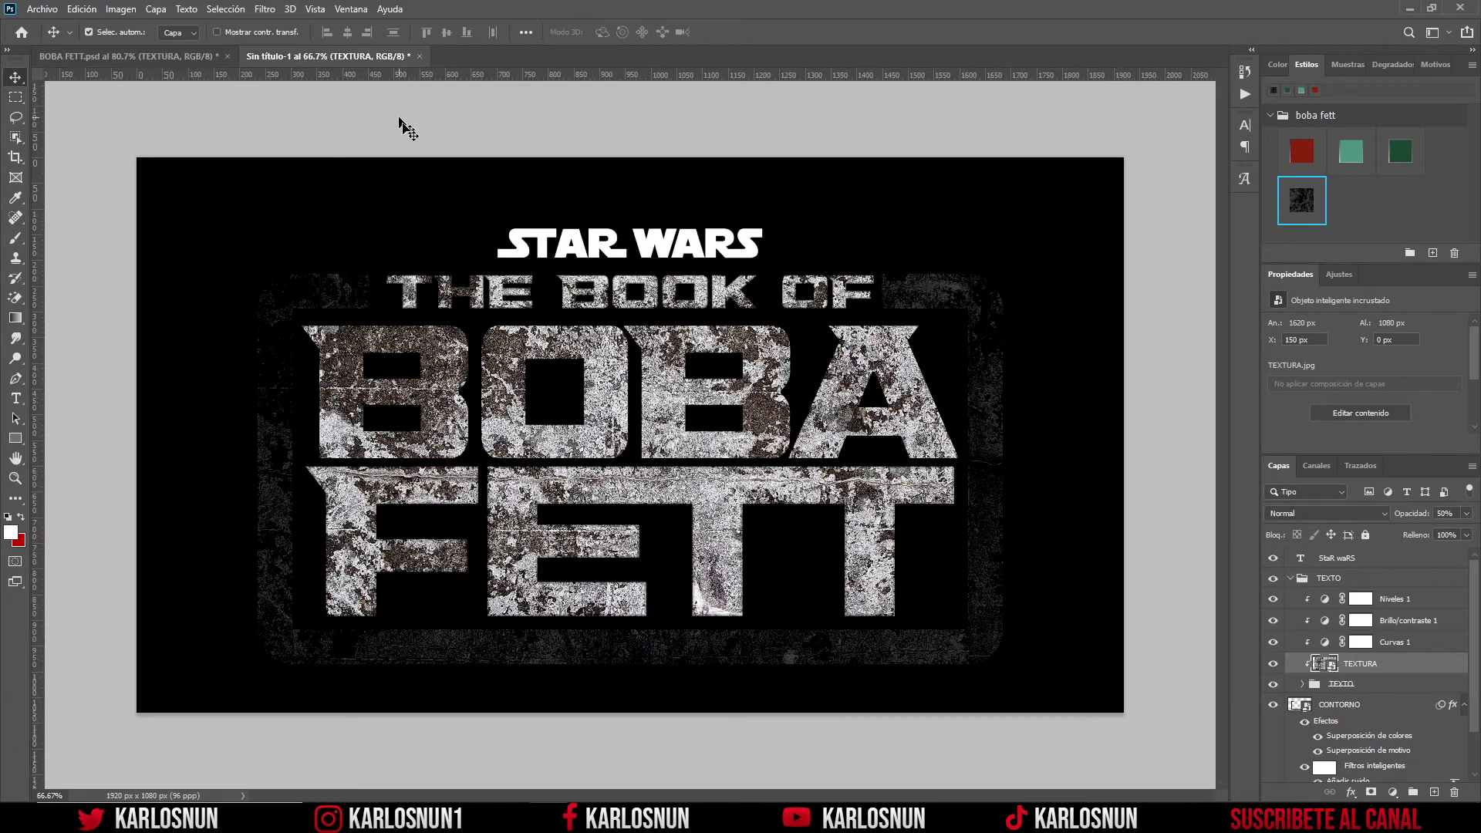
- Set the TEXTURA layer to Dividir blend mode at 50% opacity, comparing against the reference
left_click(1357, 515)
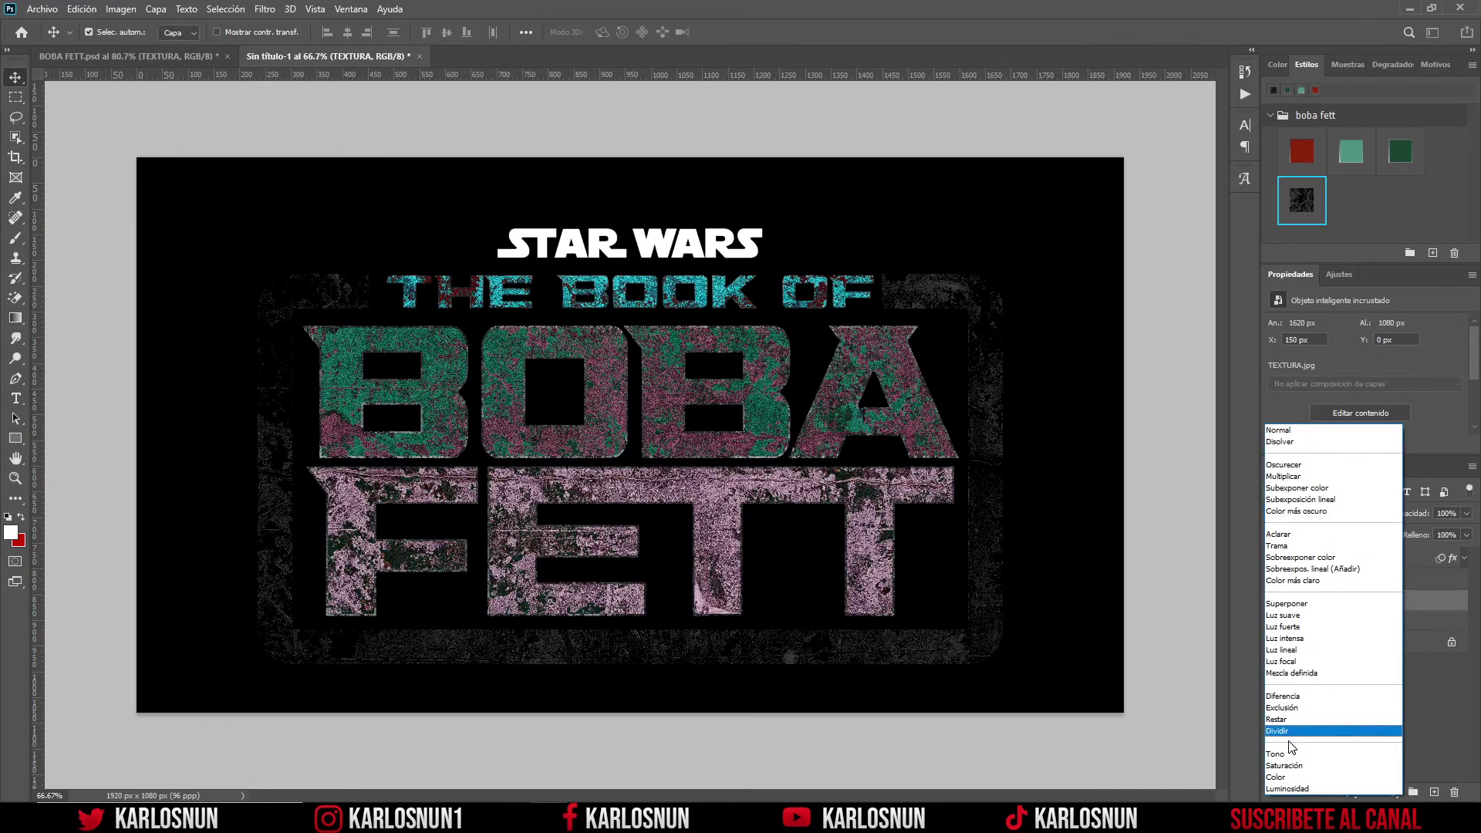
left_click(1290, 731)
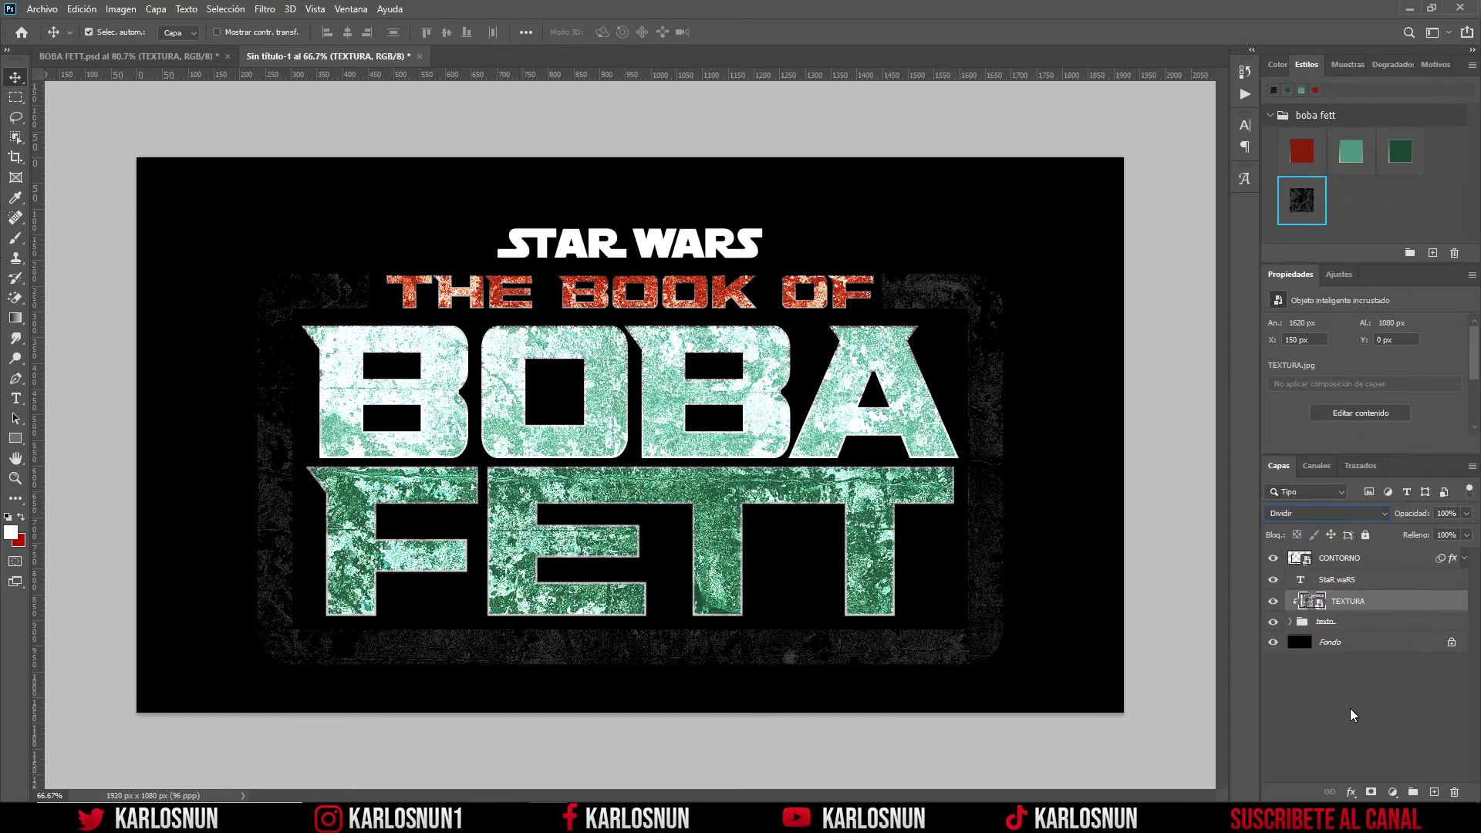
left_click(1447, 515)
type("50")
key("Return")
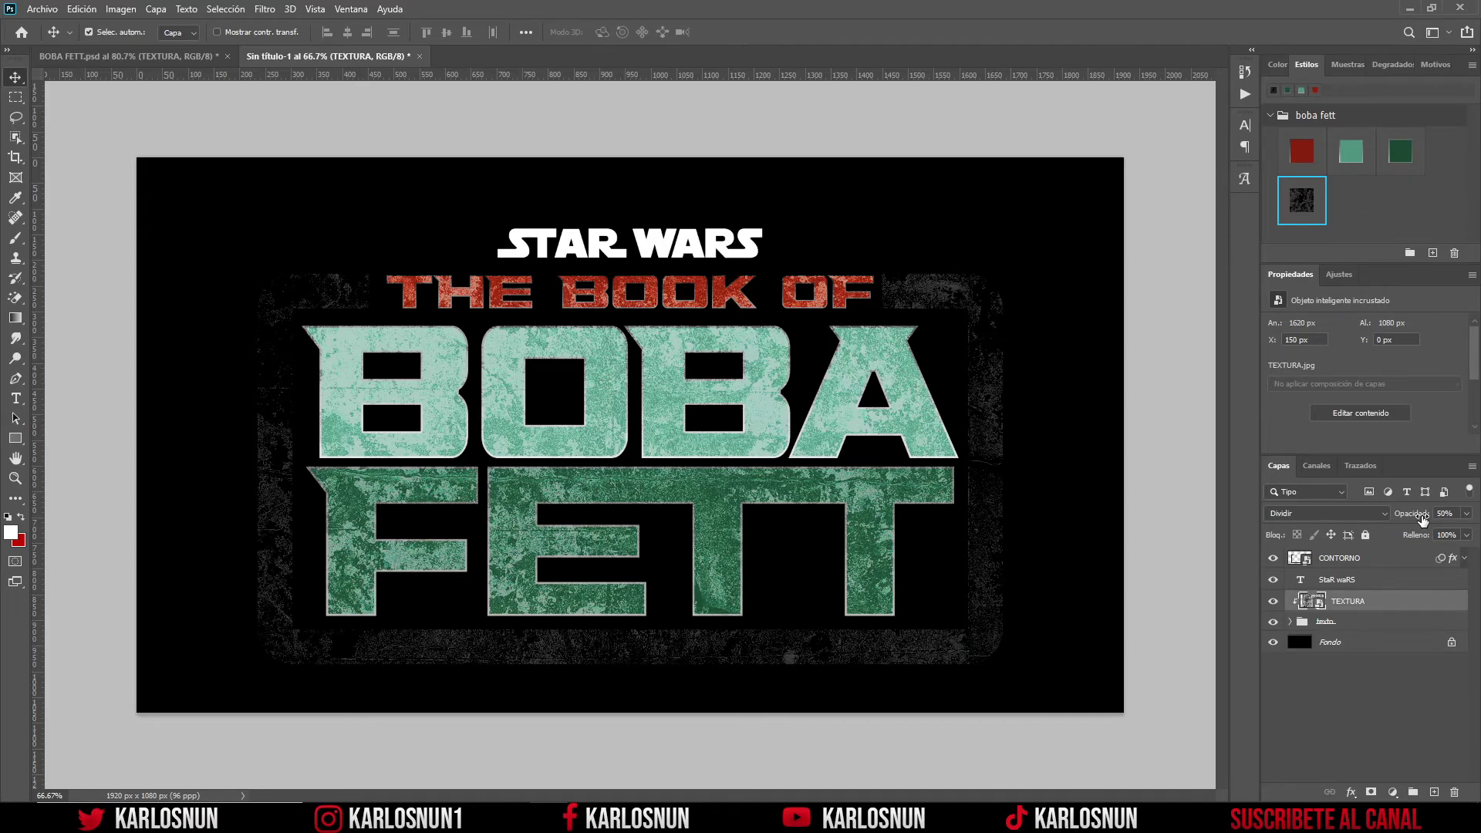
left_click(197, 60)
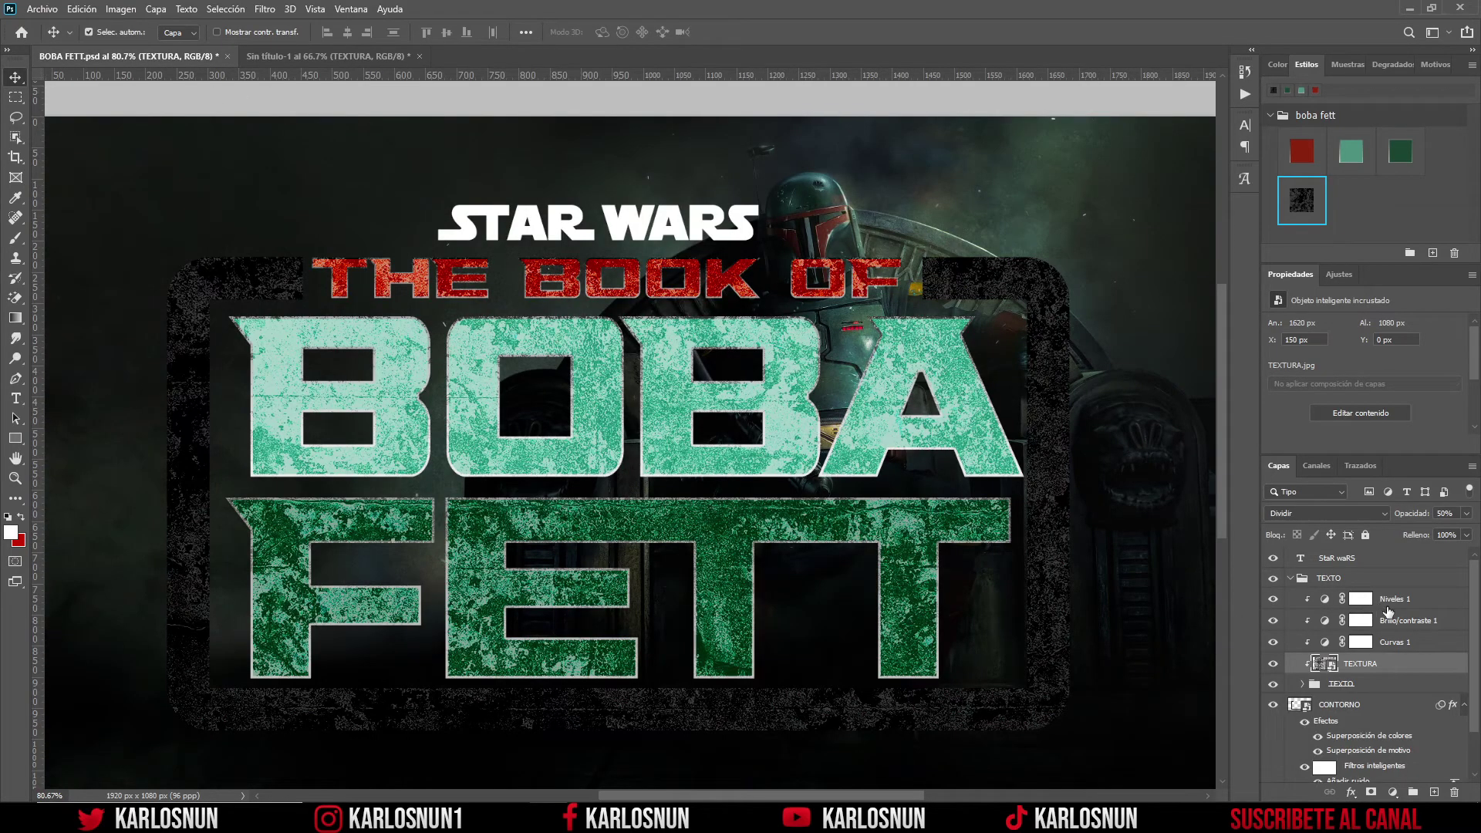
left_click_drag(1392, 646, 668, 434)
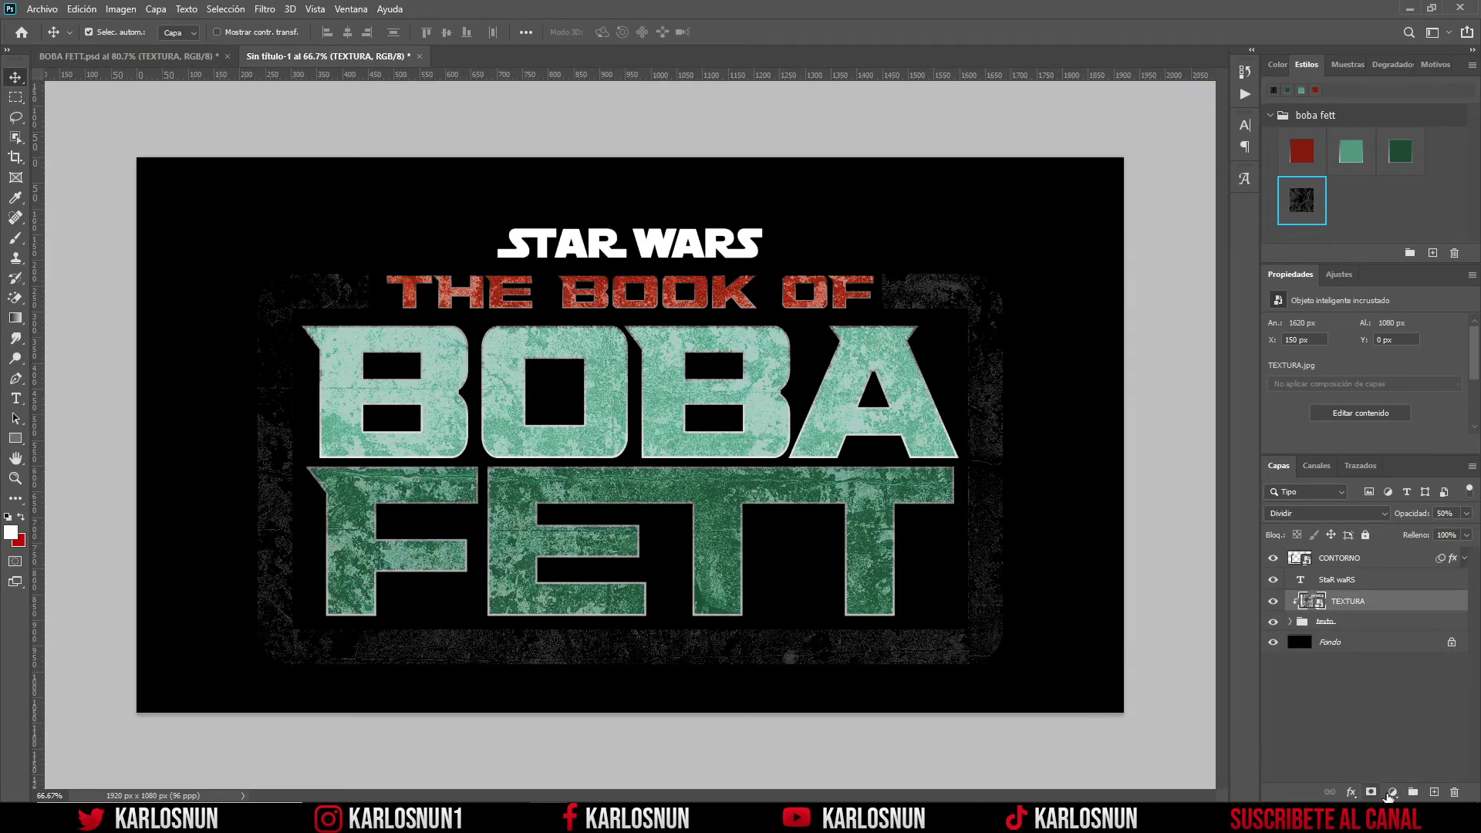
- Add a Brillo/contraste adjustment clipped to TEXTURA with brightness 16, then view at 100%
left_click(1393, 794)
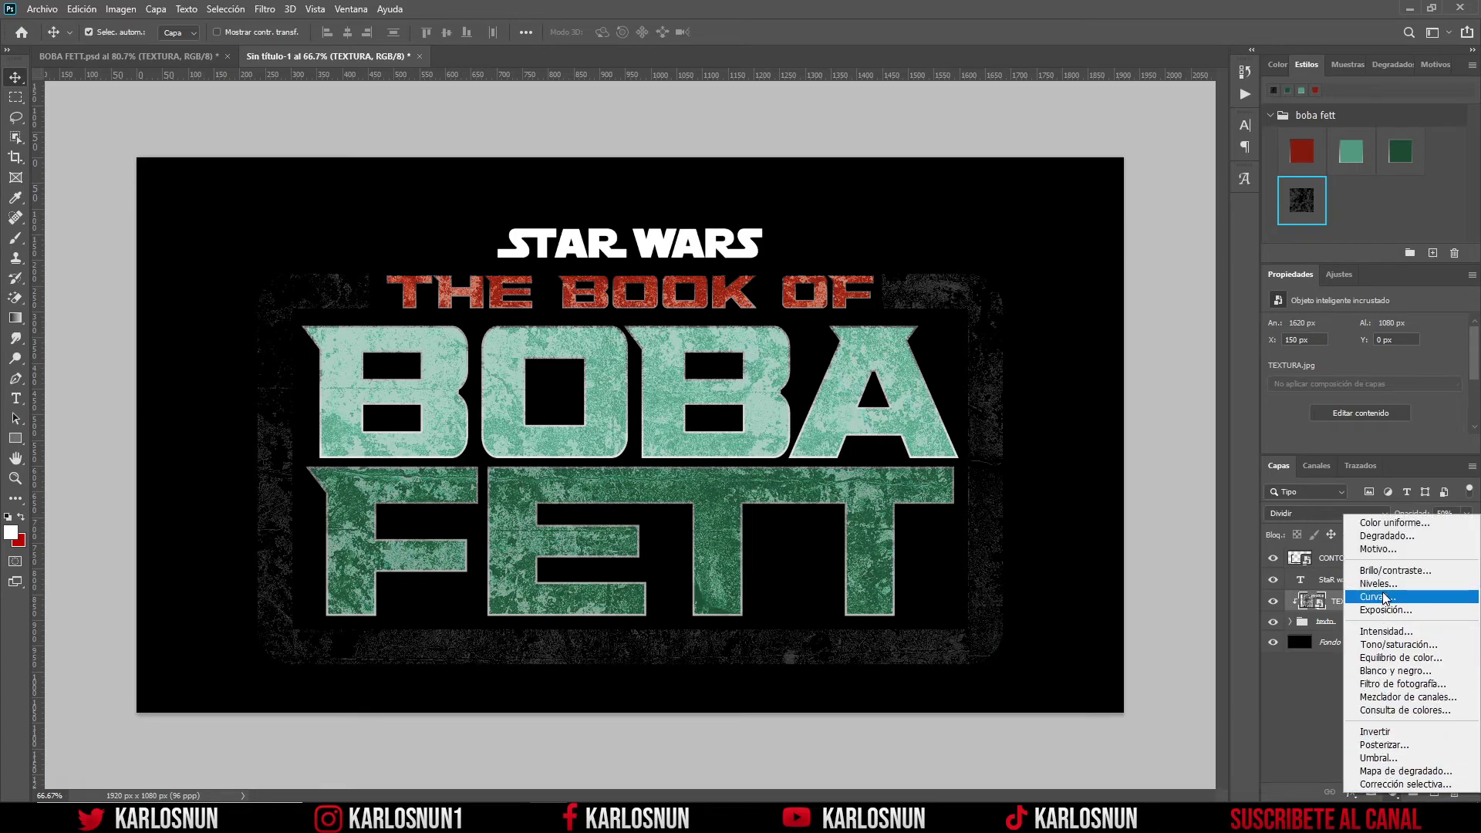
left_click(1388, 571)
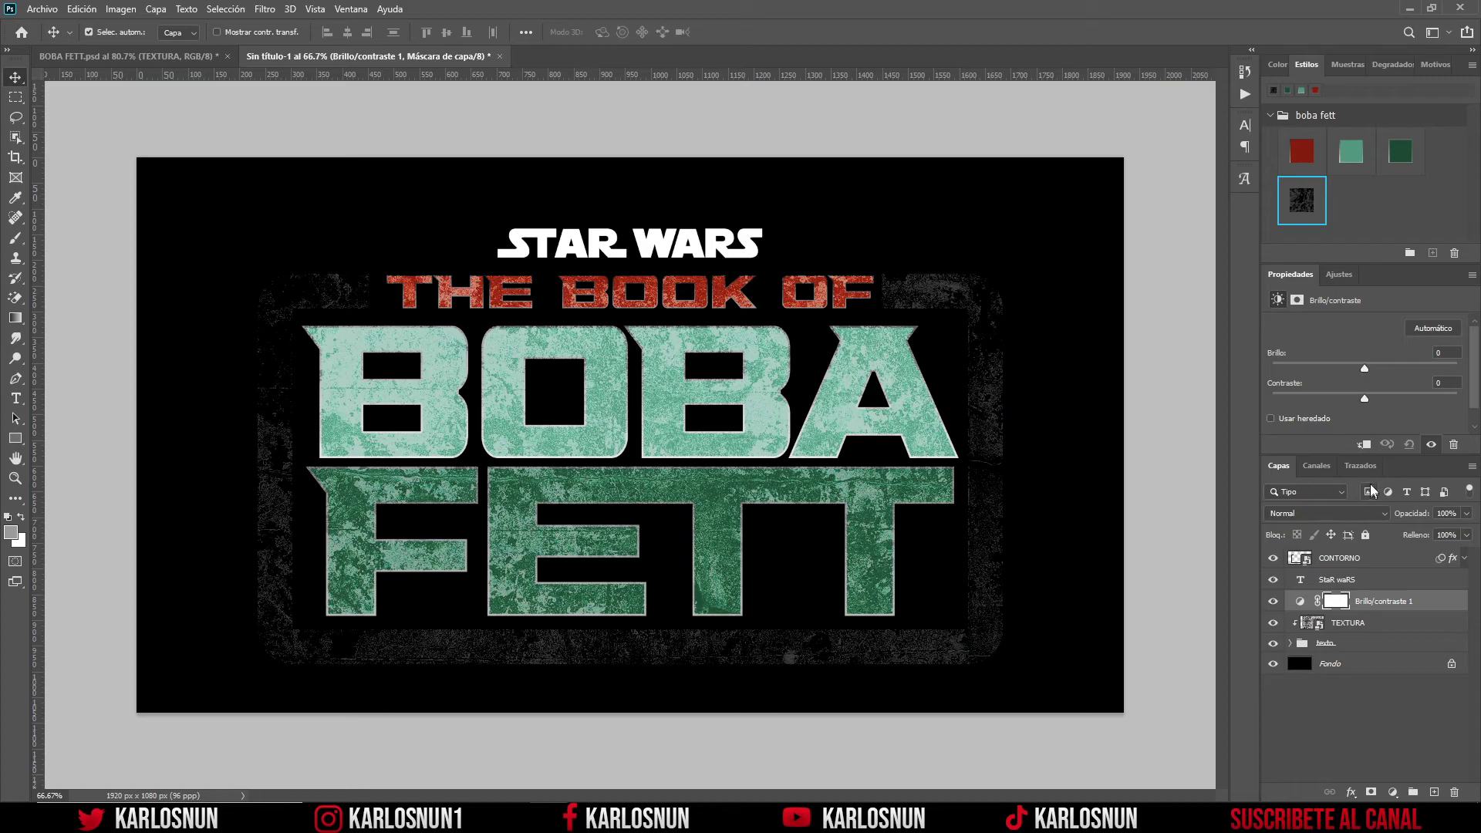
left_click(1365, 447)
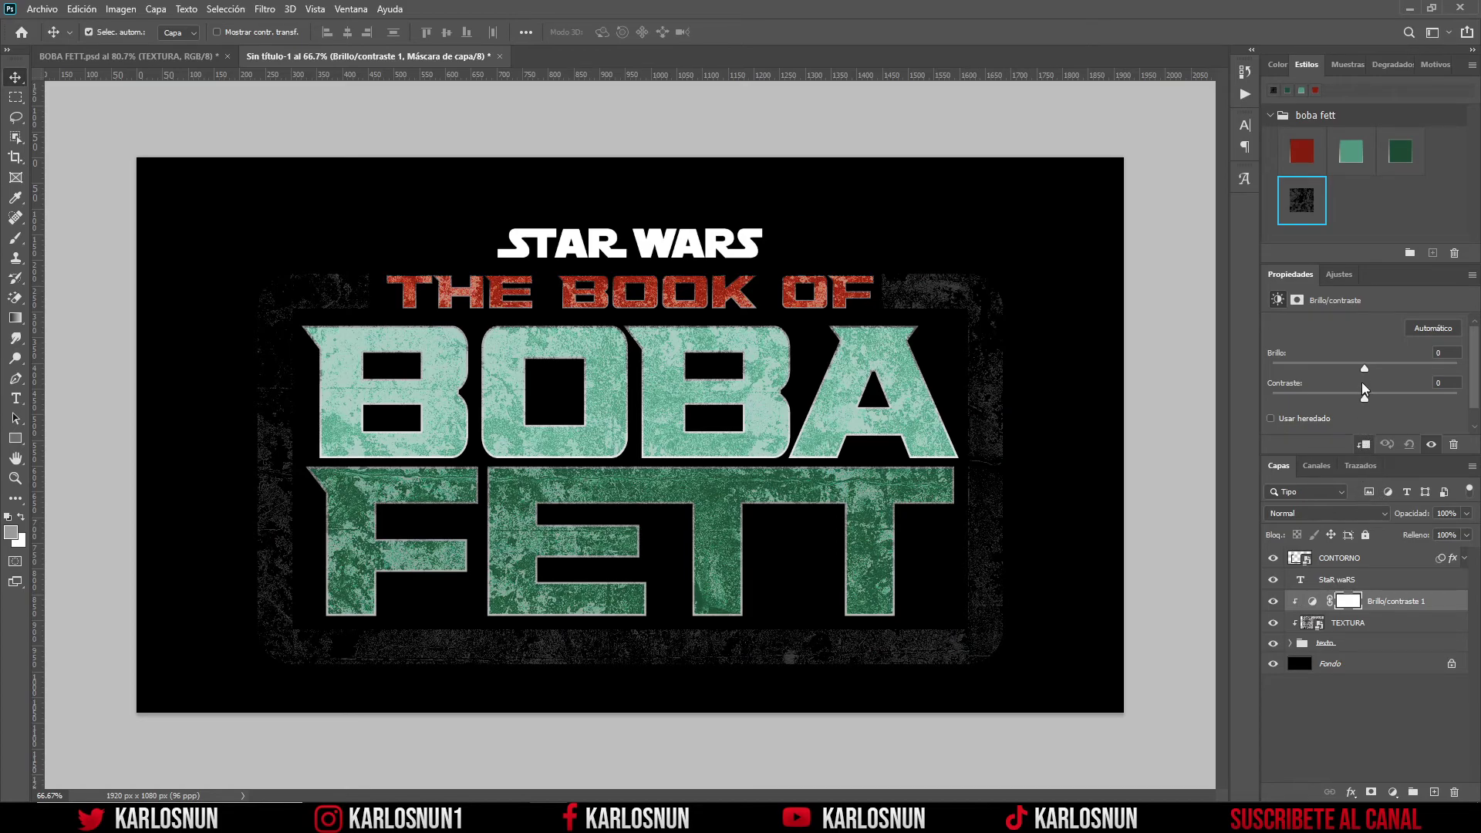
mouse_move(1384, 366)
left_mouse_down()
mouse_move(1412, 365)
mouse_move(1327, 370)
mouse_move(1346, 362)
mouse_move(1338, 400)
mouse_move(1382, 398)
mouse_move(1382, 368)
left_mouse_up()
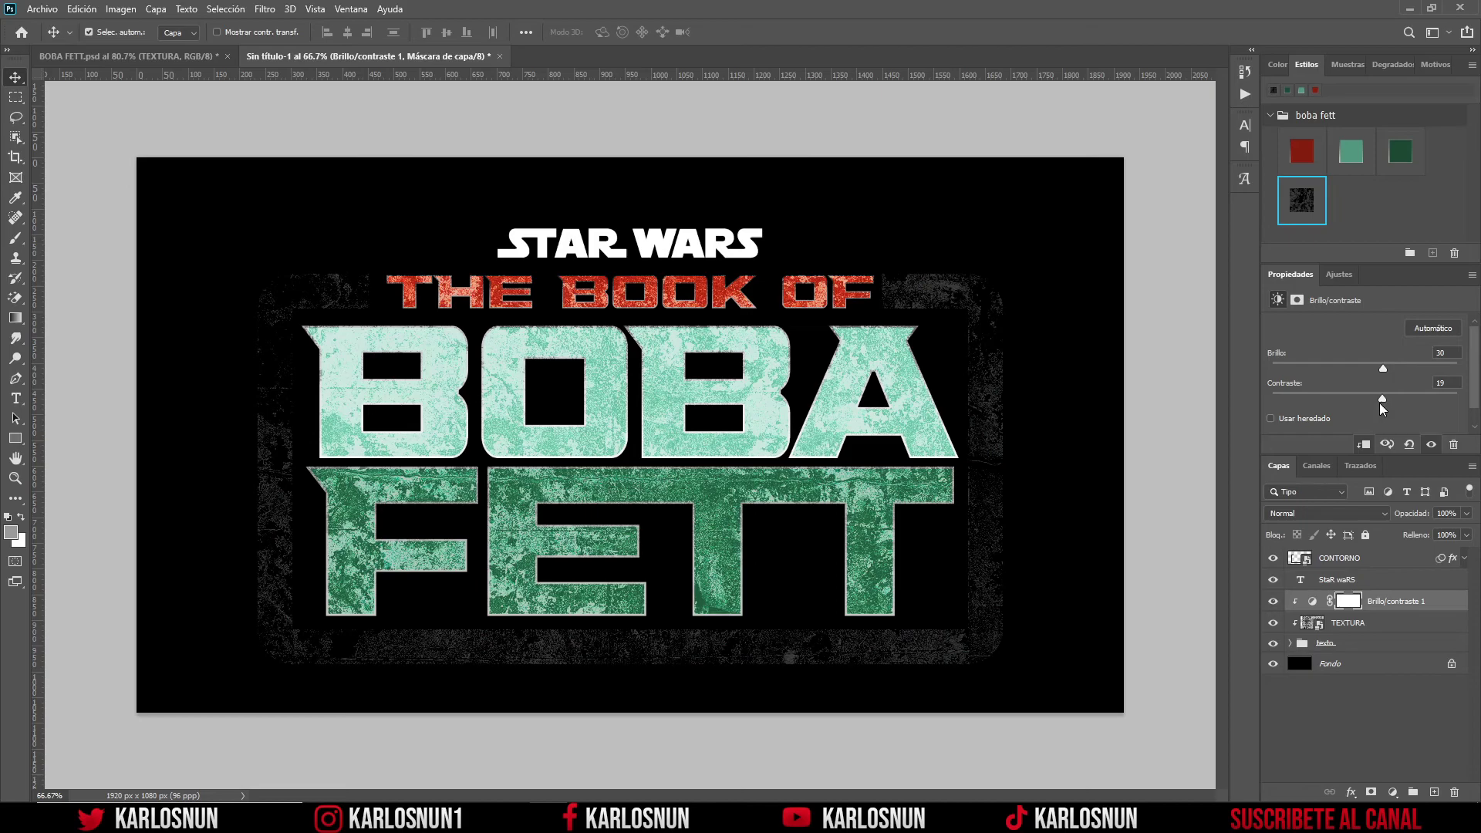
left_click_drag(1382, 366, 1374, 366)
left_click(199, 61)
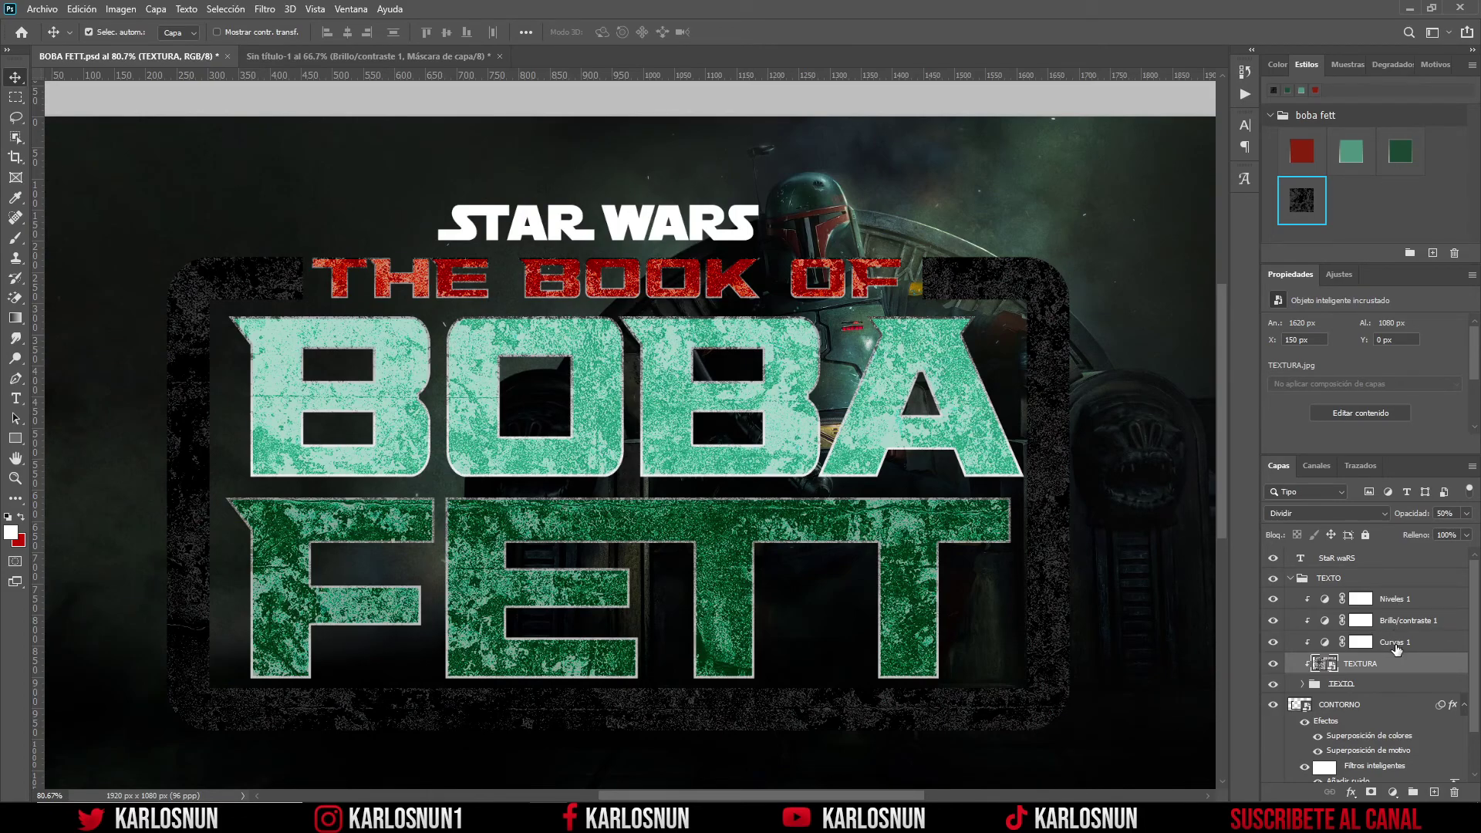
left_click(412, 59)
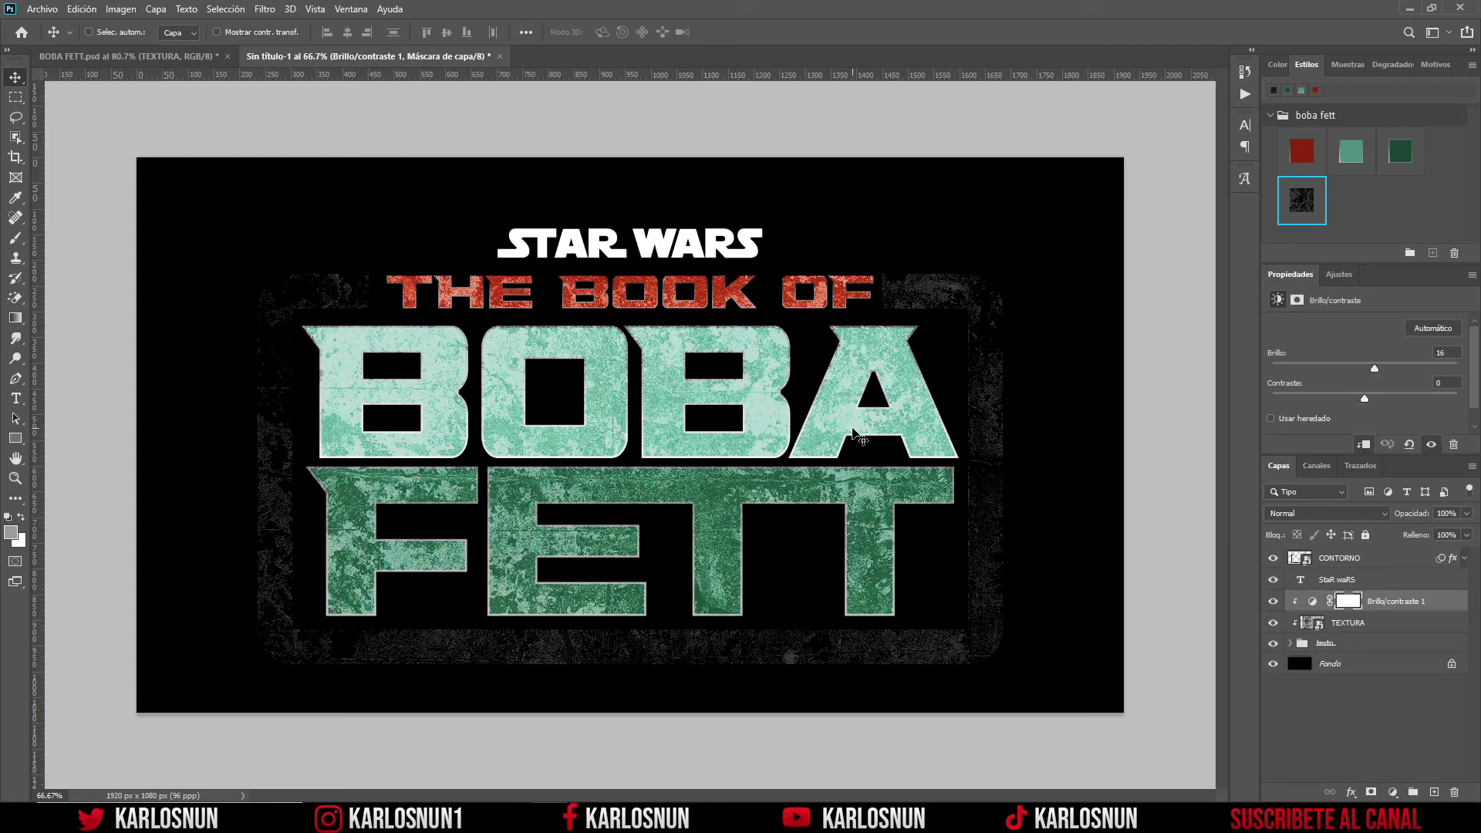
key("ctrl+1")
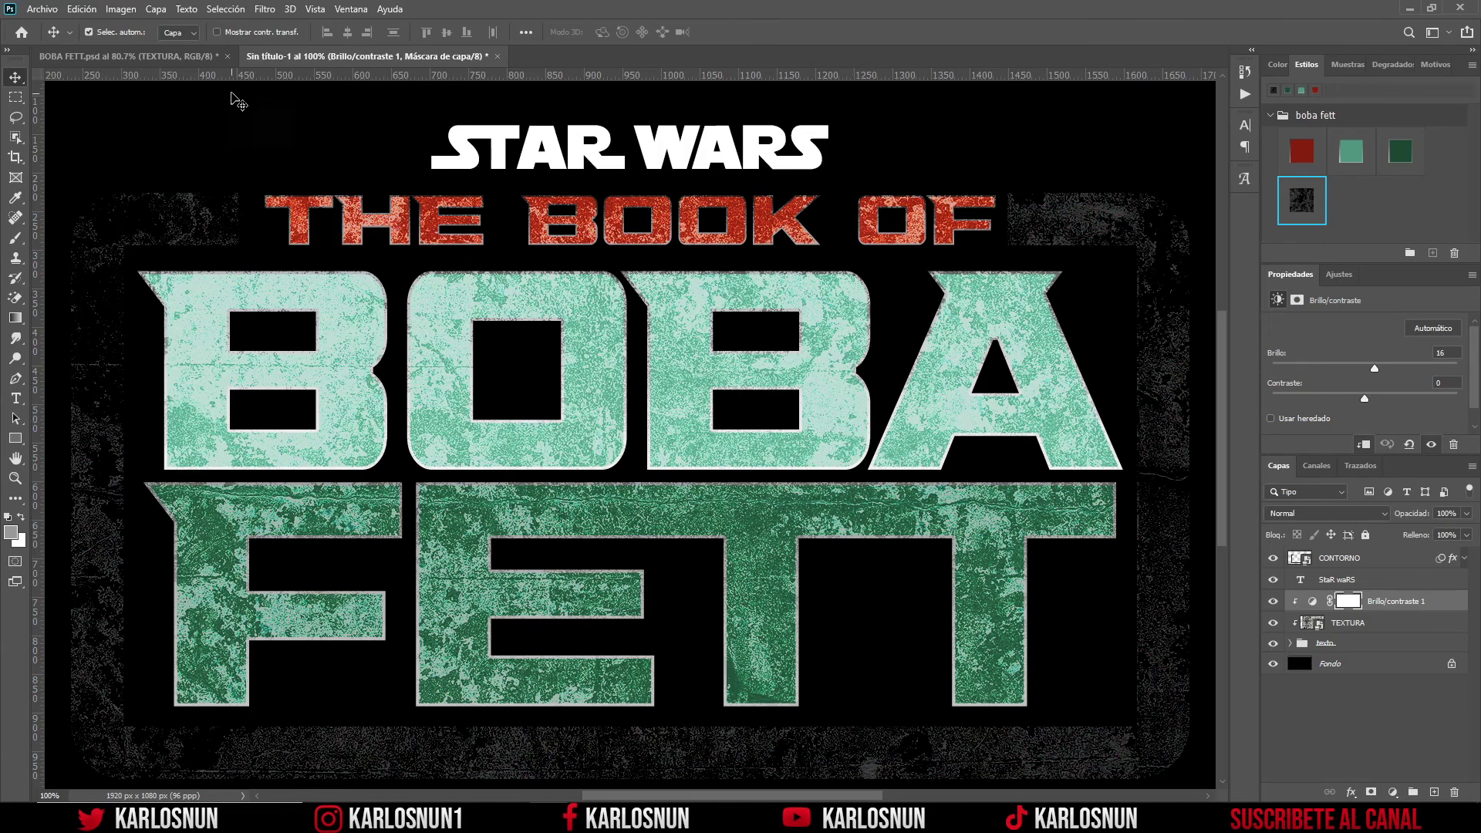
- Bring the BOBA FETT.psd reference poster to the front for comparison
left_click(128, 57)
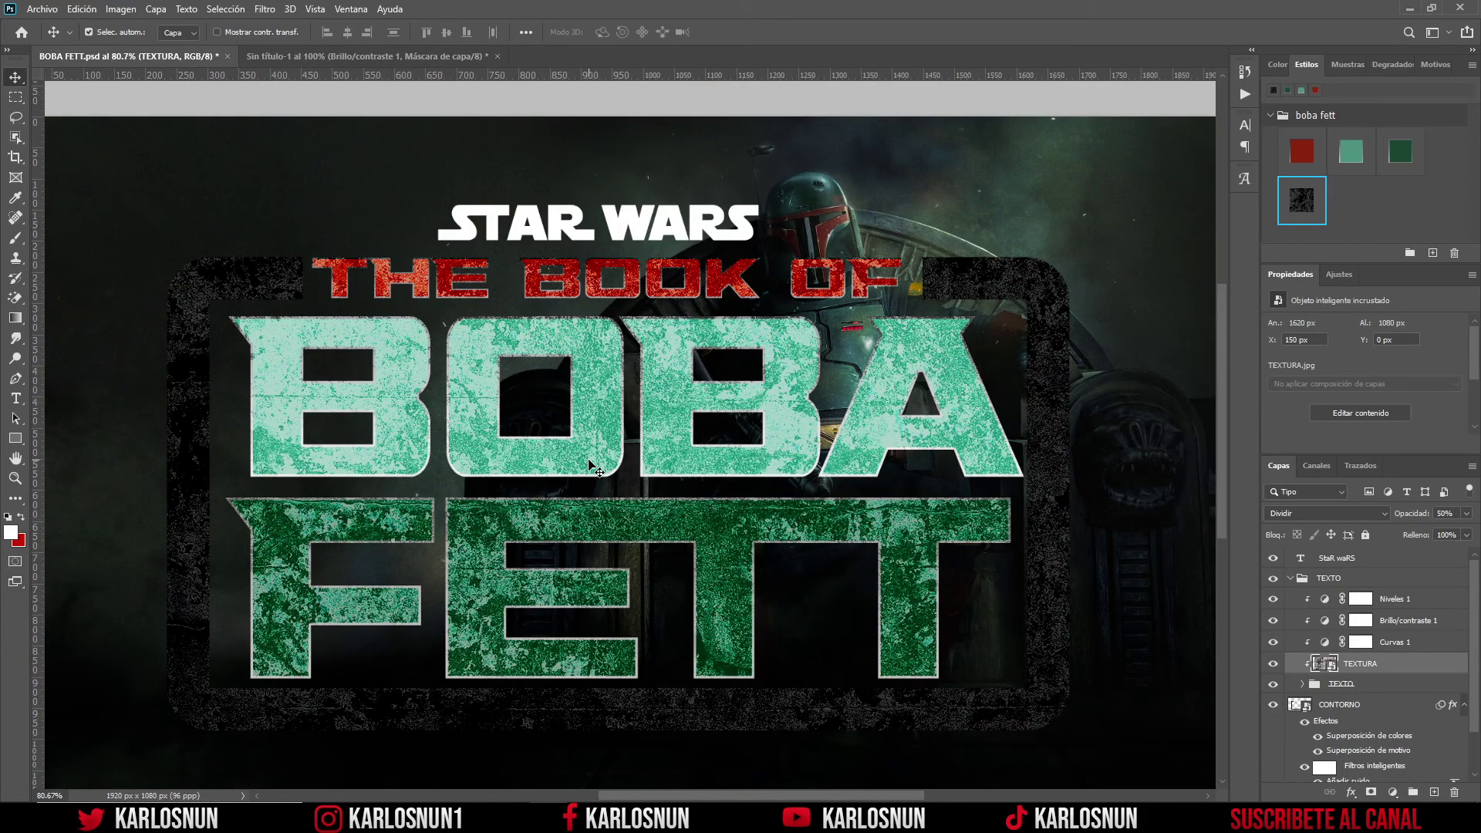